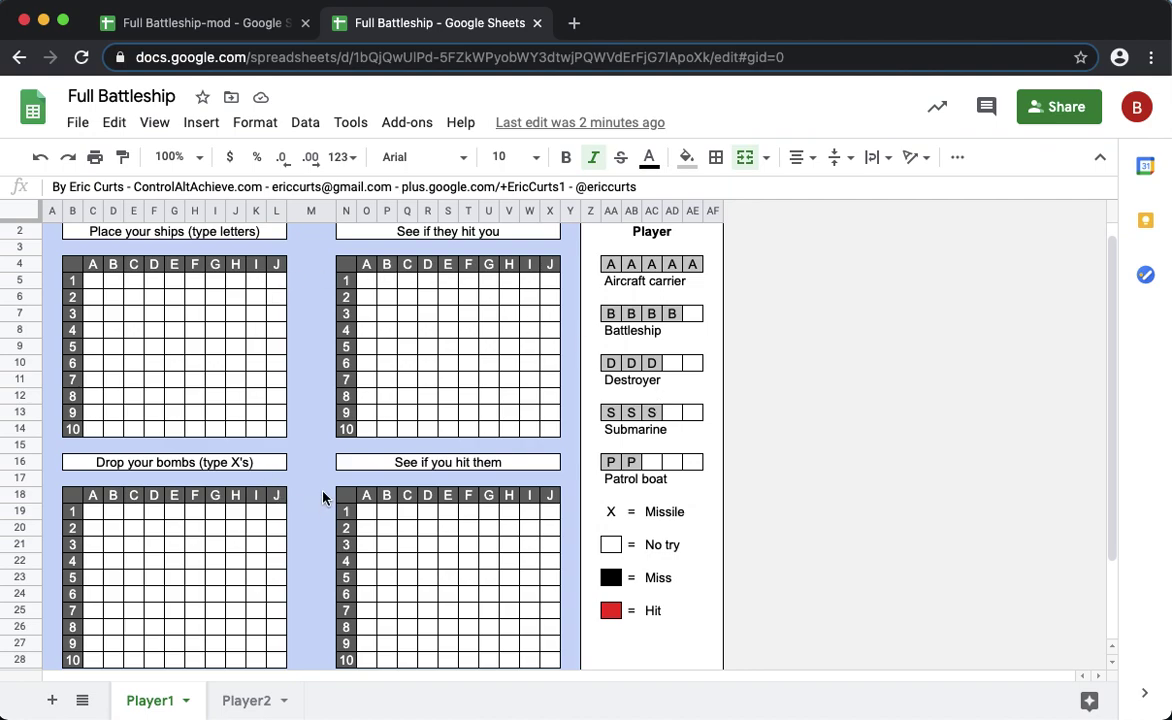
# Close the original Full Battleship tab, leaving Full Battleship-mod open
pyautogui.click(537, 22)
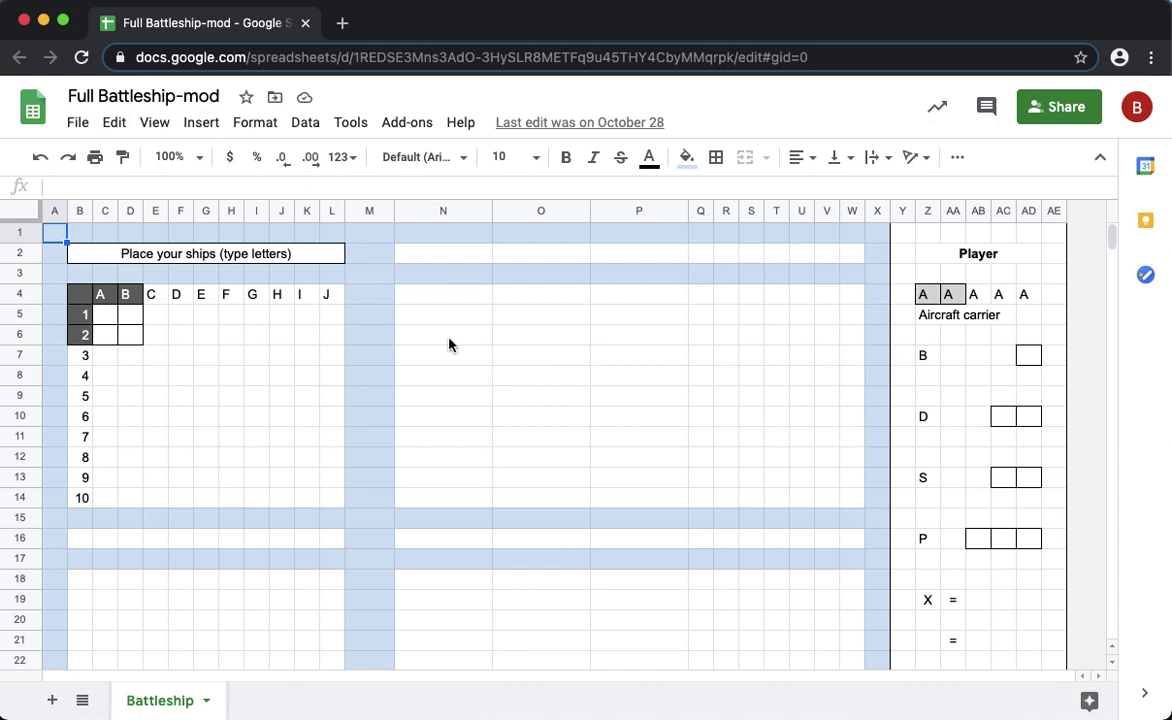
# Hide columns N–W and then column M so the Player key sits beside the grid
pyautogui.click(444, 211)
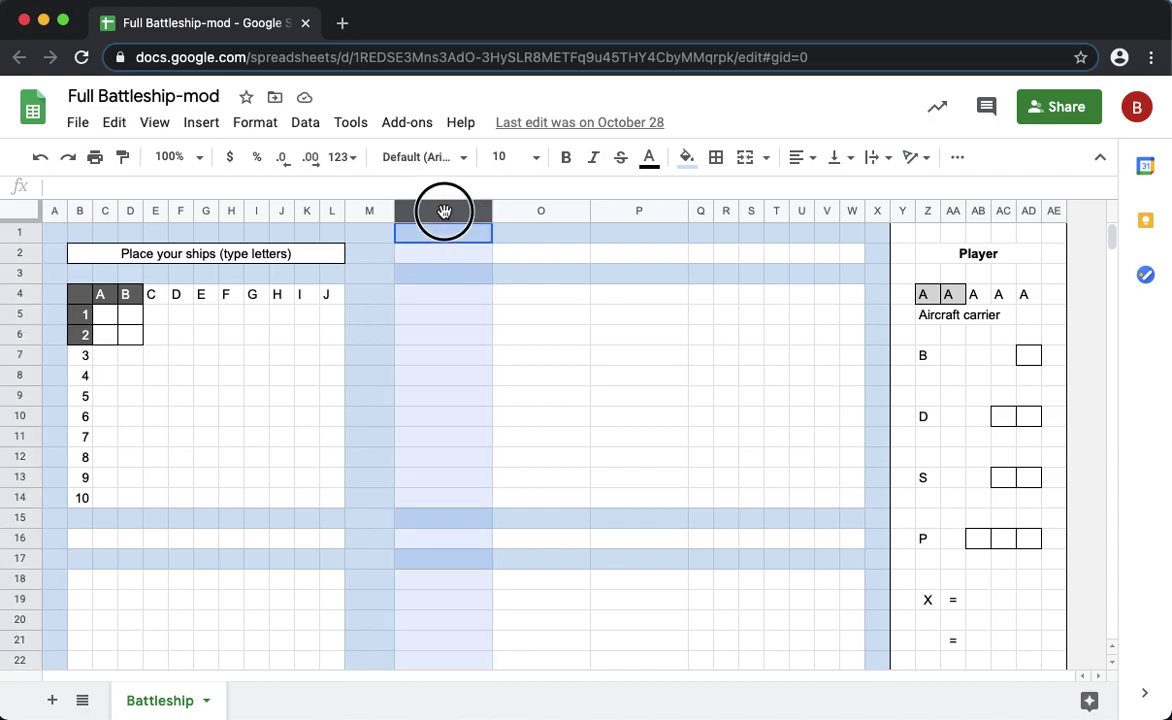
pyautogui.moveTo(444, 211); pyautogui.dragTo(840, 212)
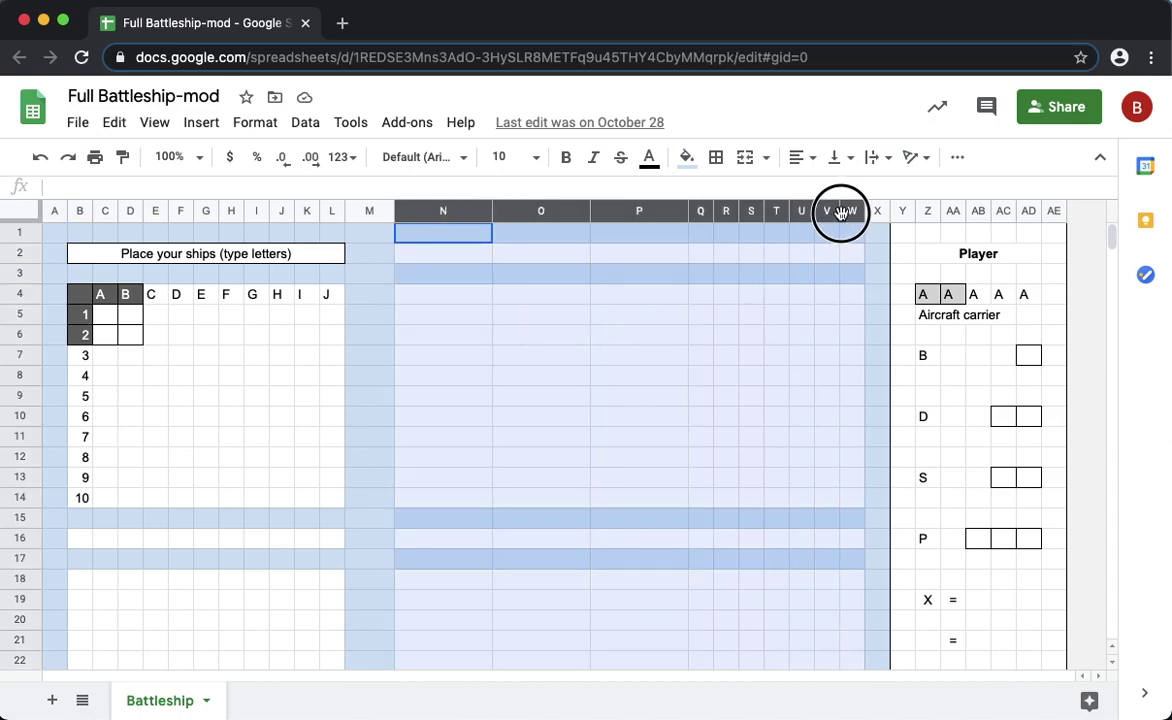
pyautogui.rightClick(452, 211)
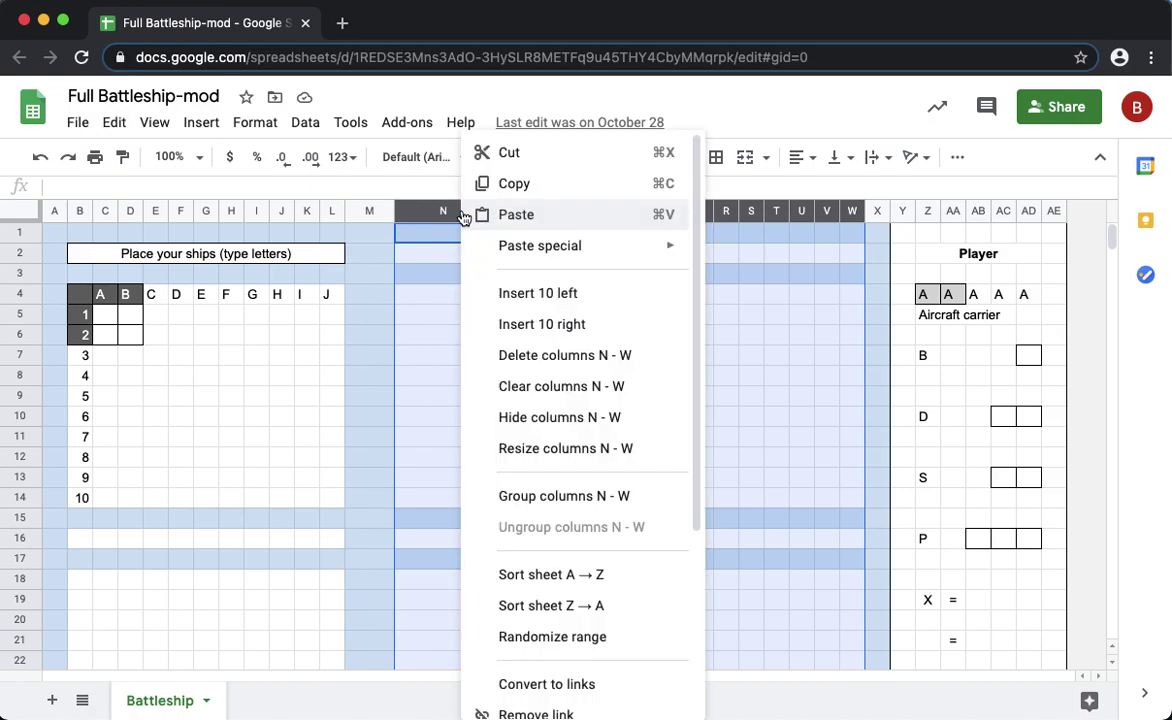
pyautogui.click(573, 421)
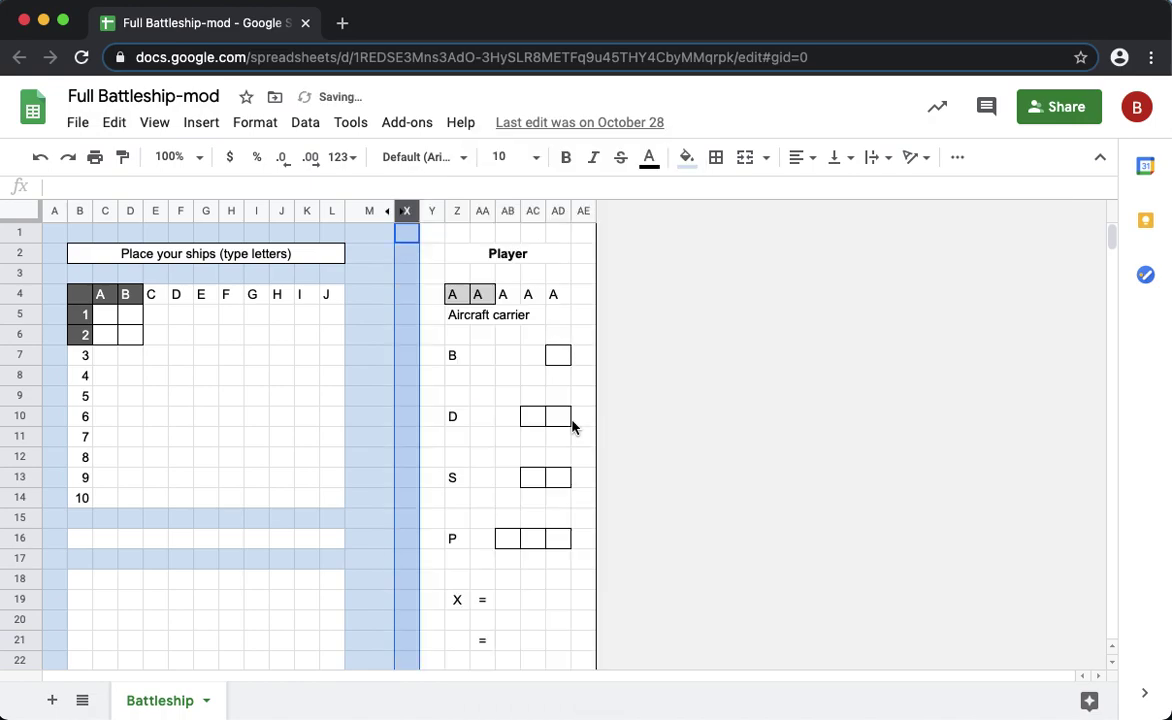
pyautogui.click(379, 361)
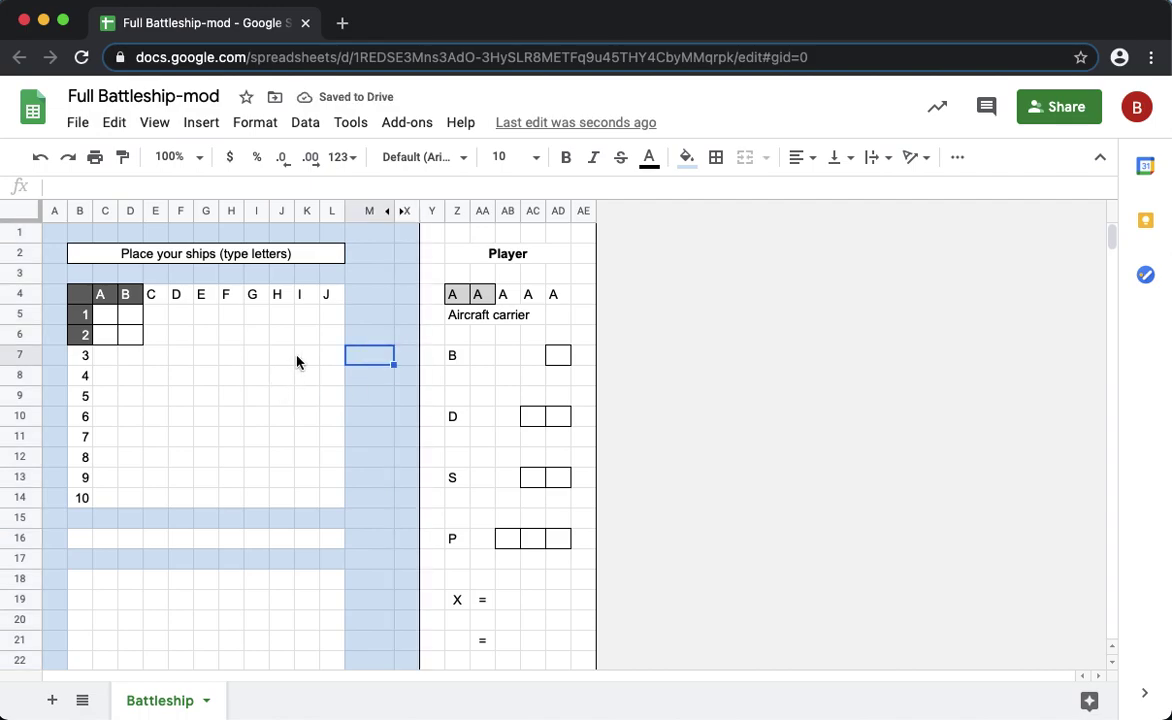
pyautogui.rightClick(372, 214)
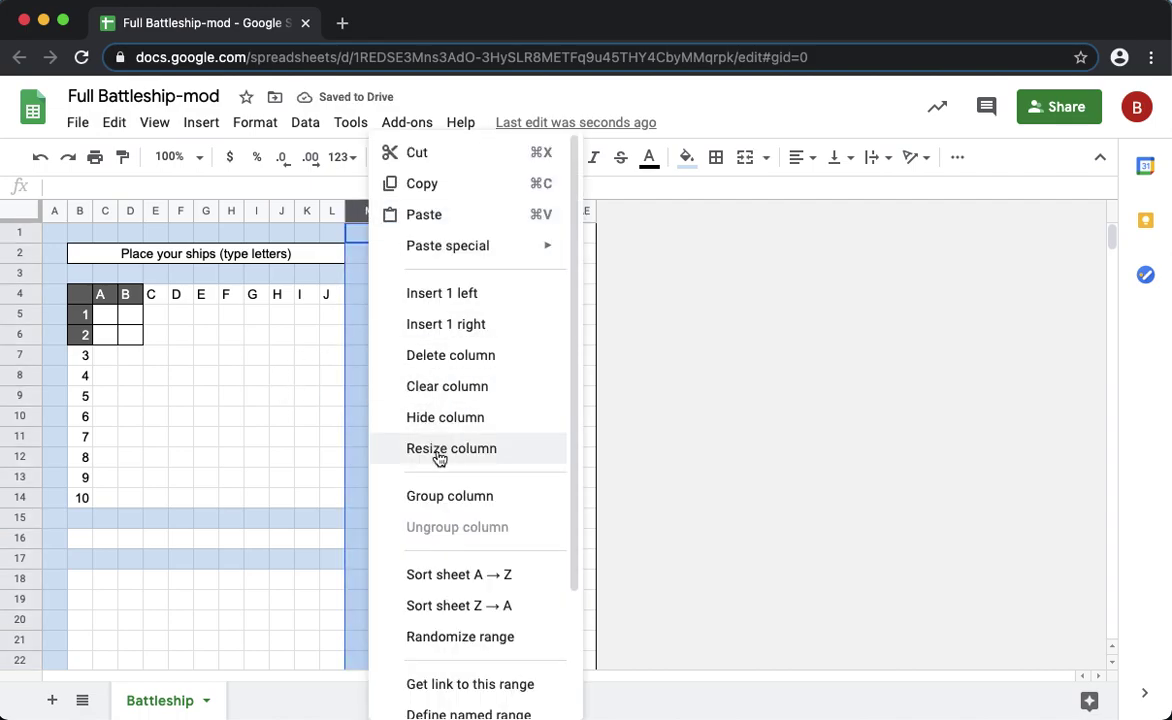
pyautogui.click(461, 424)
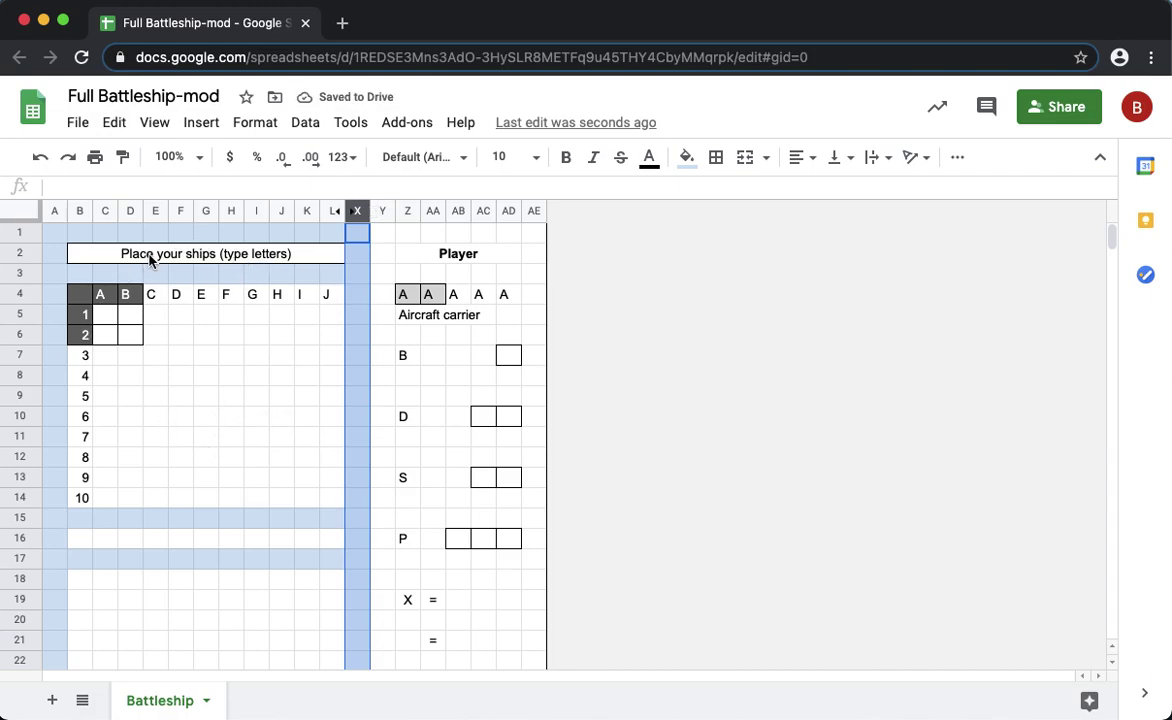
pyautogui.click(227, 381)
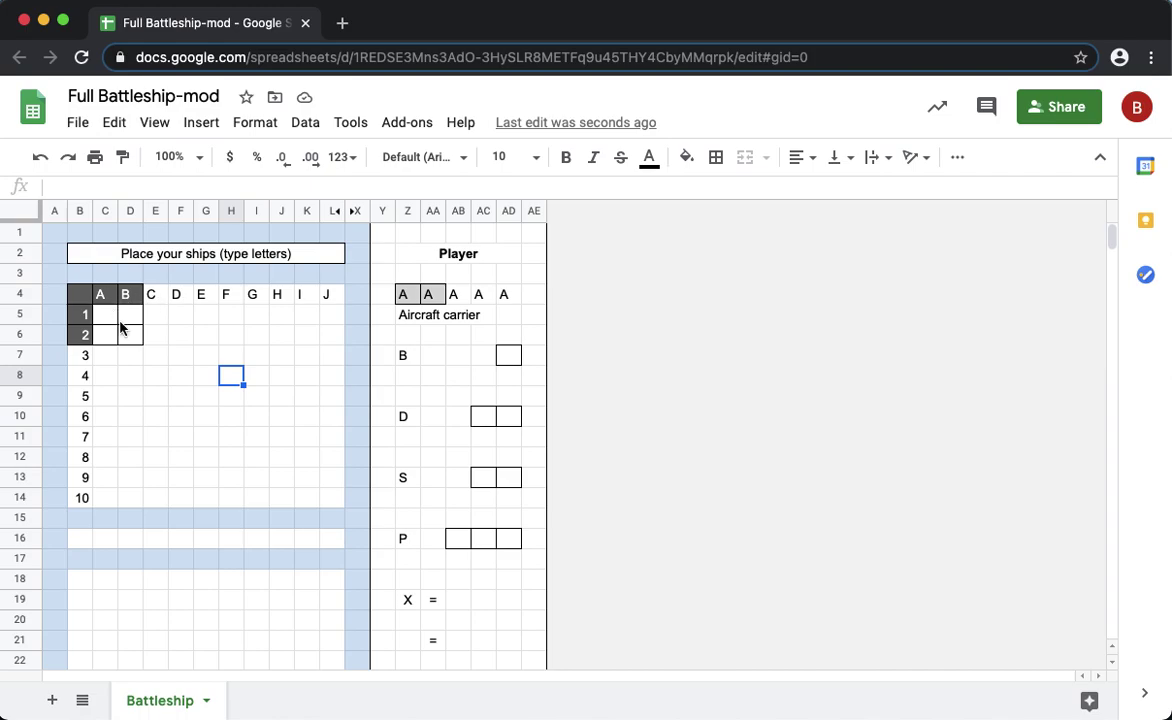
# Apply All borders to the whole ship-placement grid, headers included
pyautogui.moveTo(80, 300); pyautogui.dragTo(326, 502)
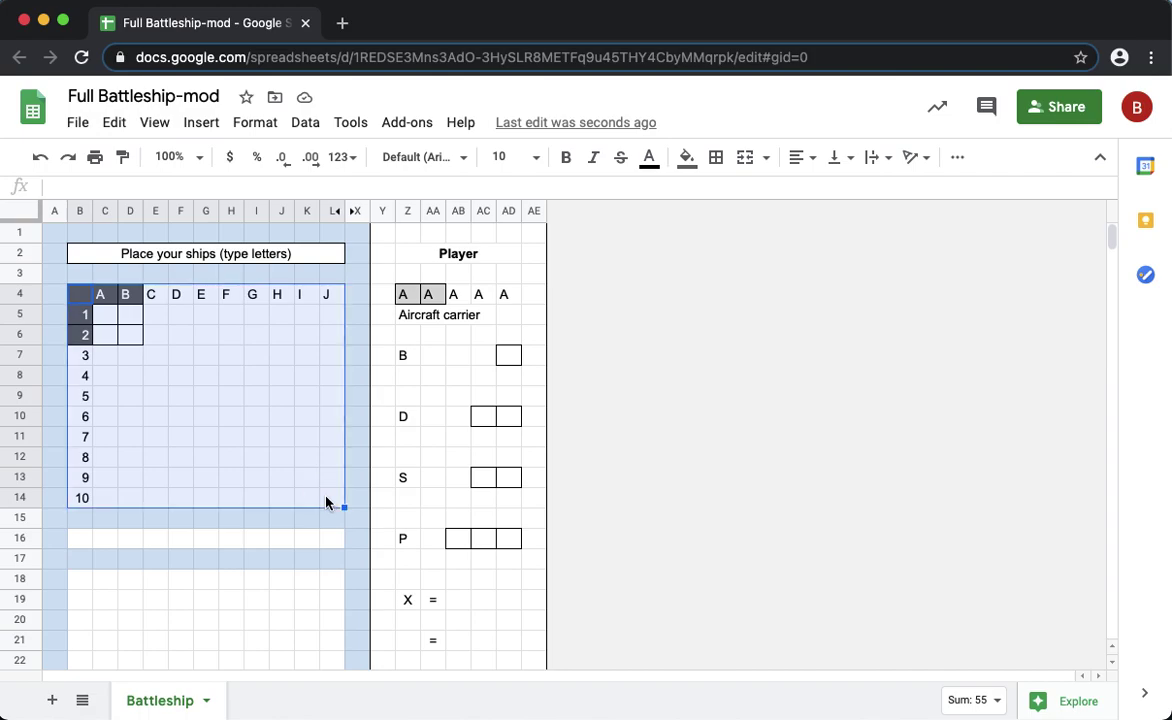
pyautogui.click(716, 162)
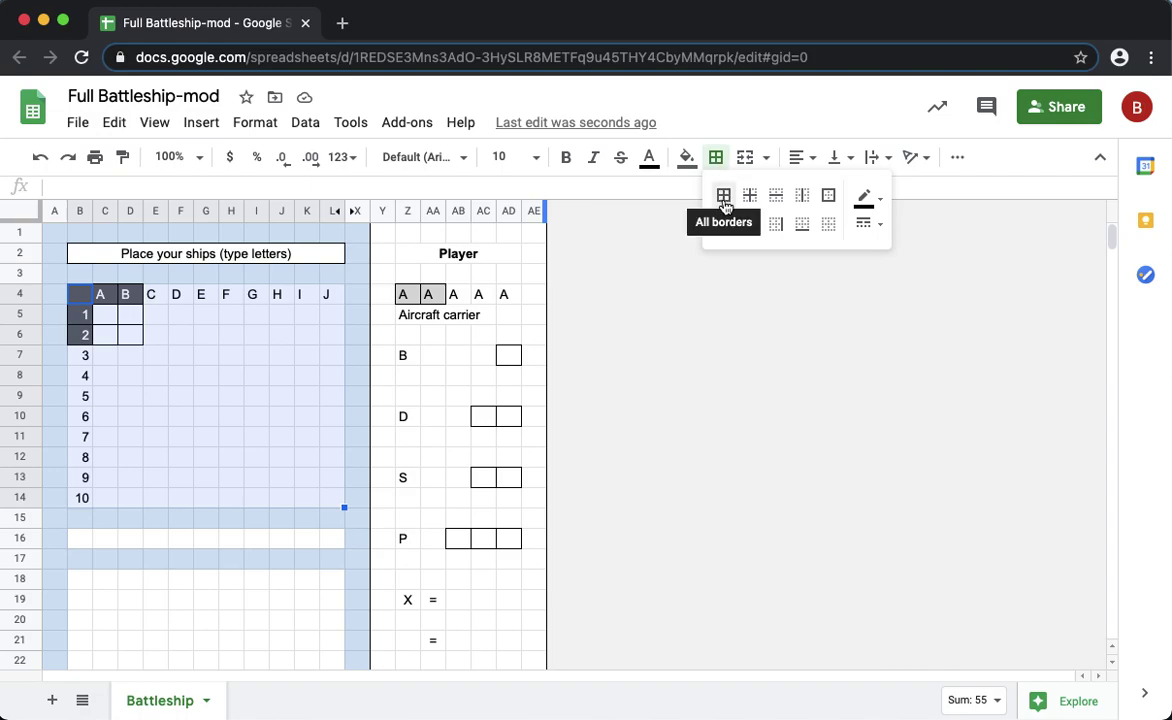
pyautogui.click(724, 196)
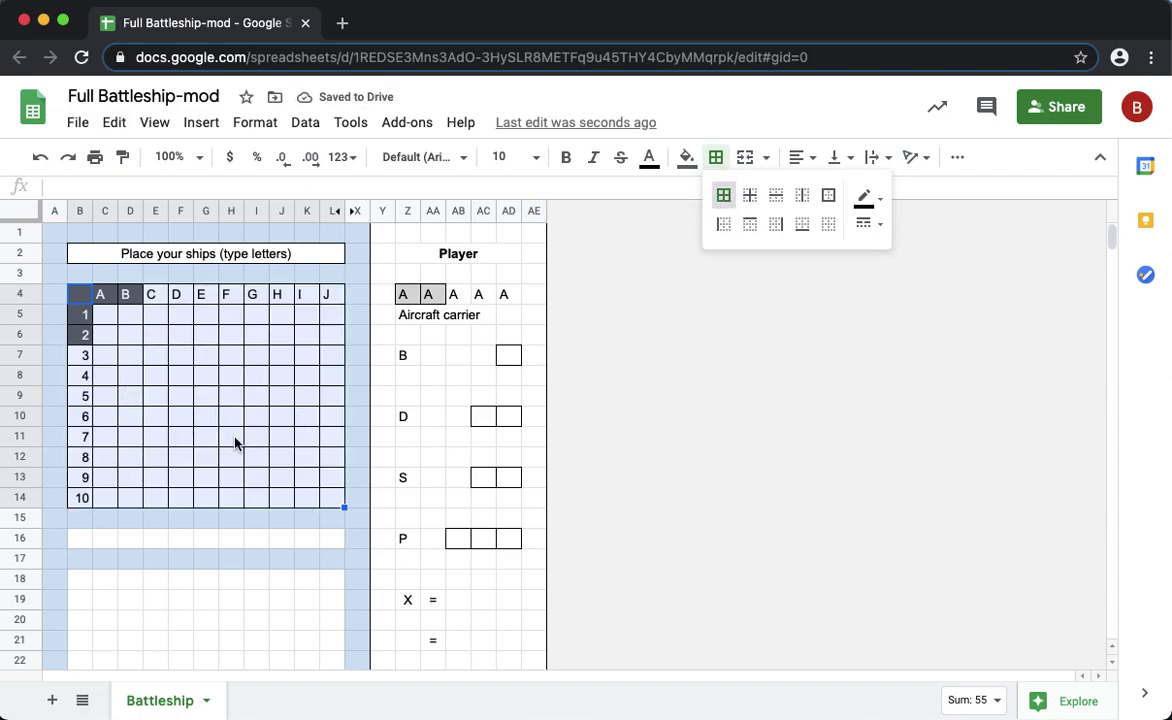
pyautogui.click(155, 355)
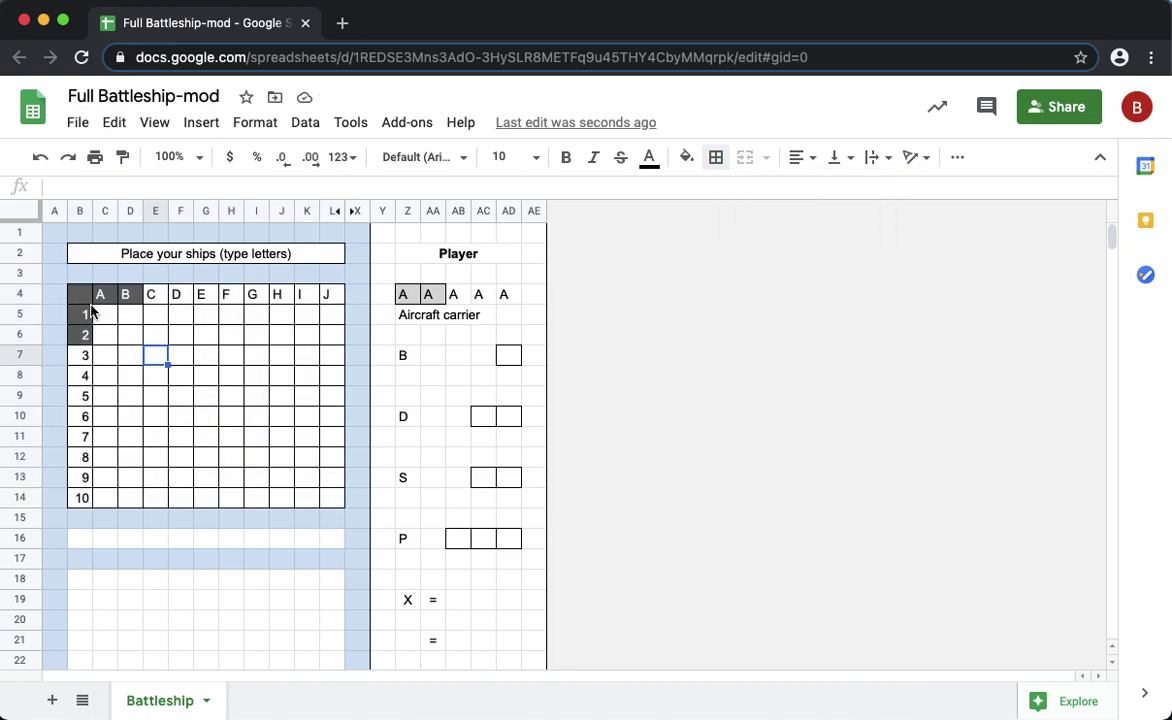
pyautogui.moveTo(80, 295); pyautogui.dragTo(130, 303)
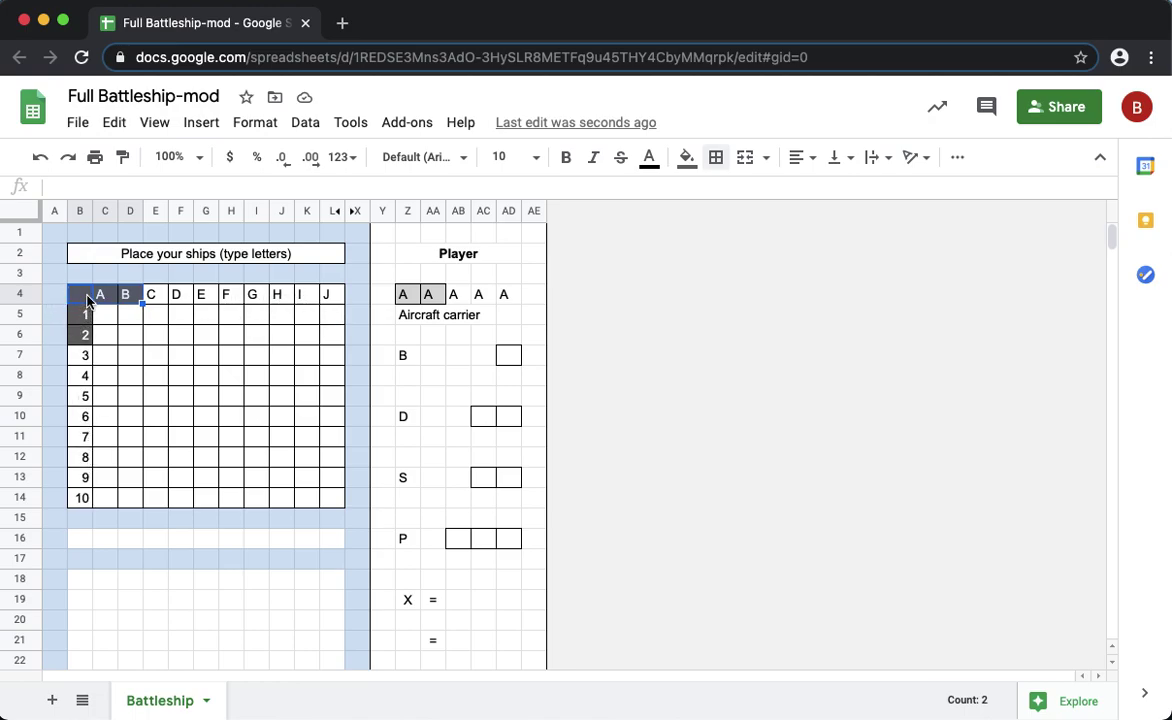
# Paint the dark B header formatting onto header cell C
pyautogui.click(232, 298)
pyautogui.click(155, 298)
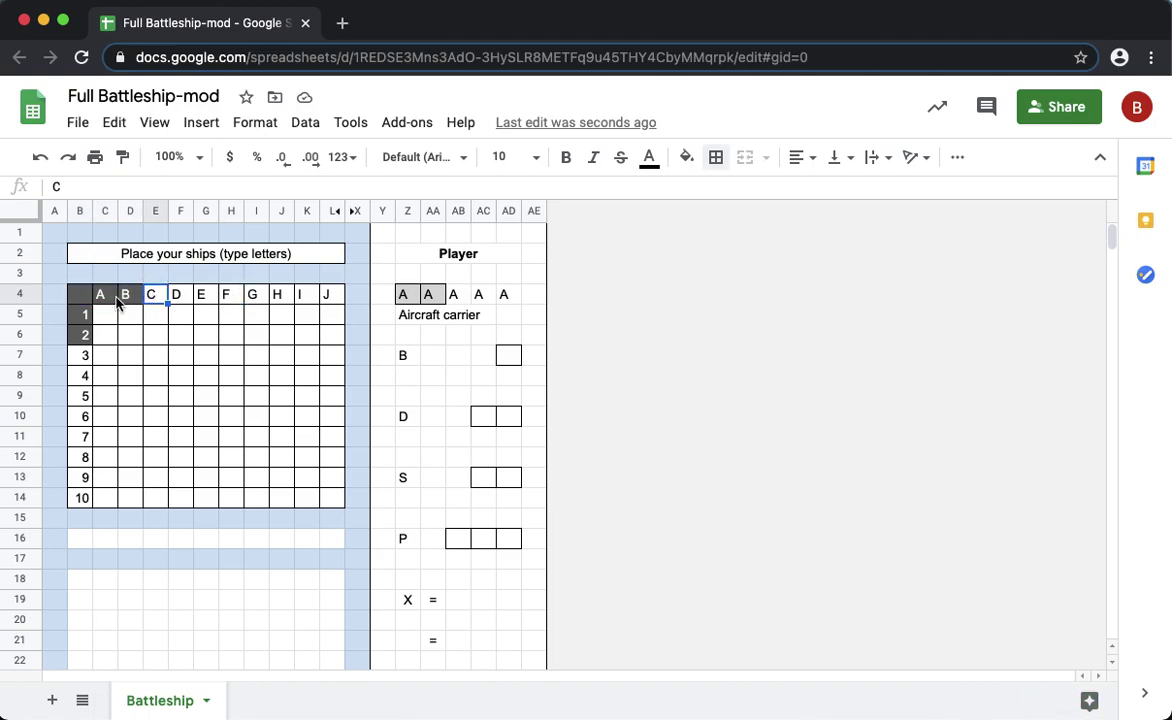
pyautogui.click(128, 300)
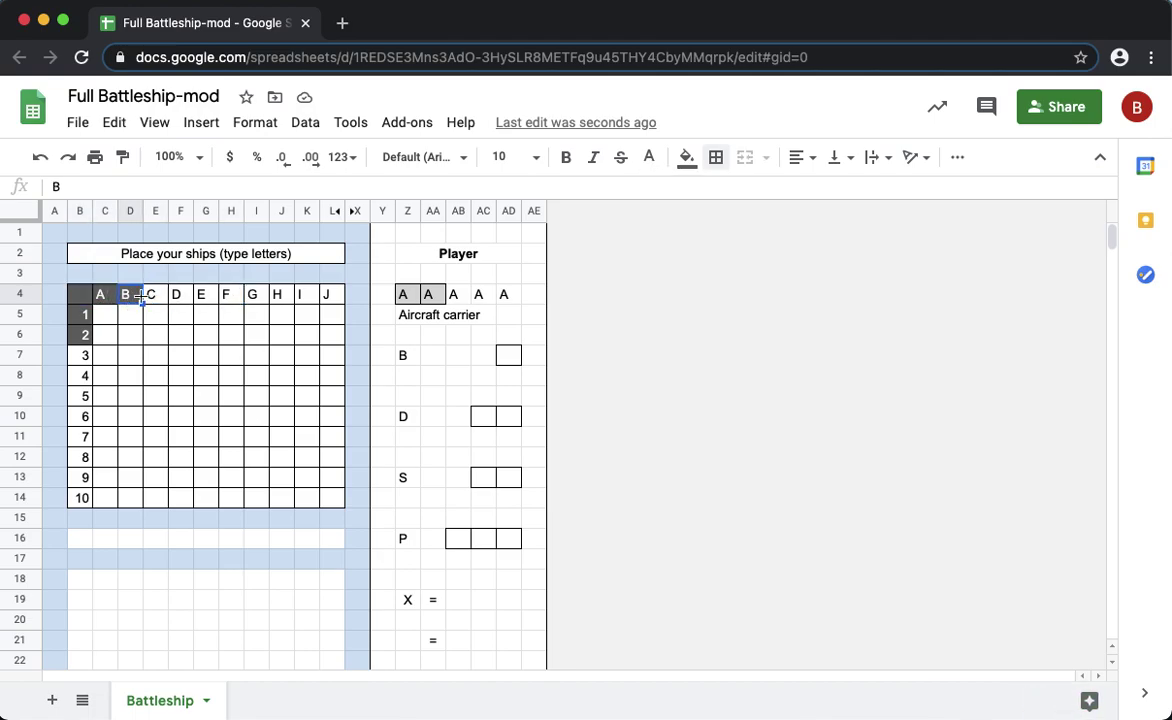
pyautogui.click(686, 157)
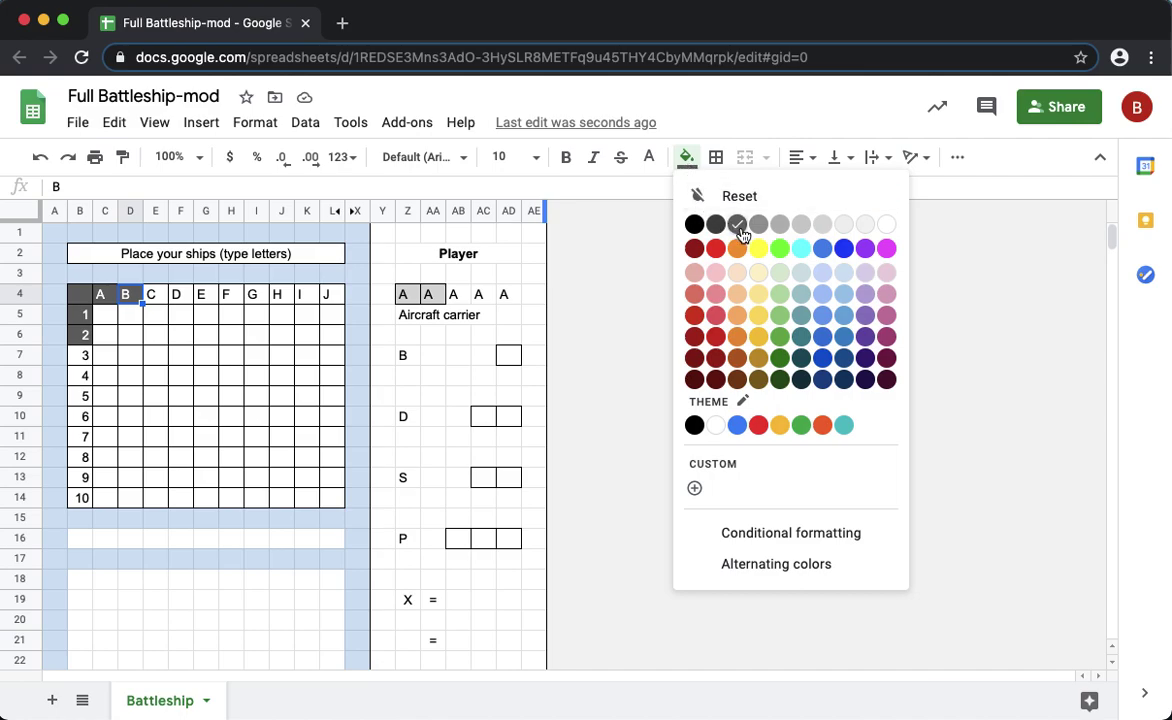
pyautogui.click(152, 301)
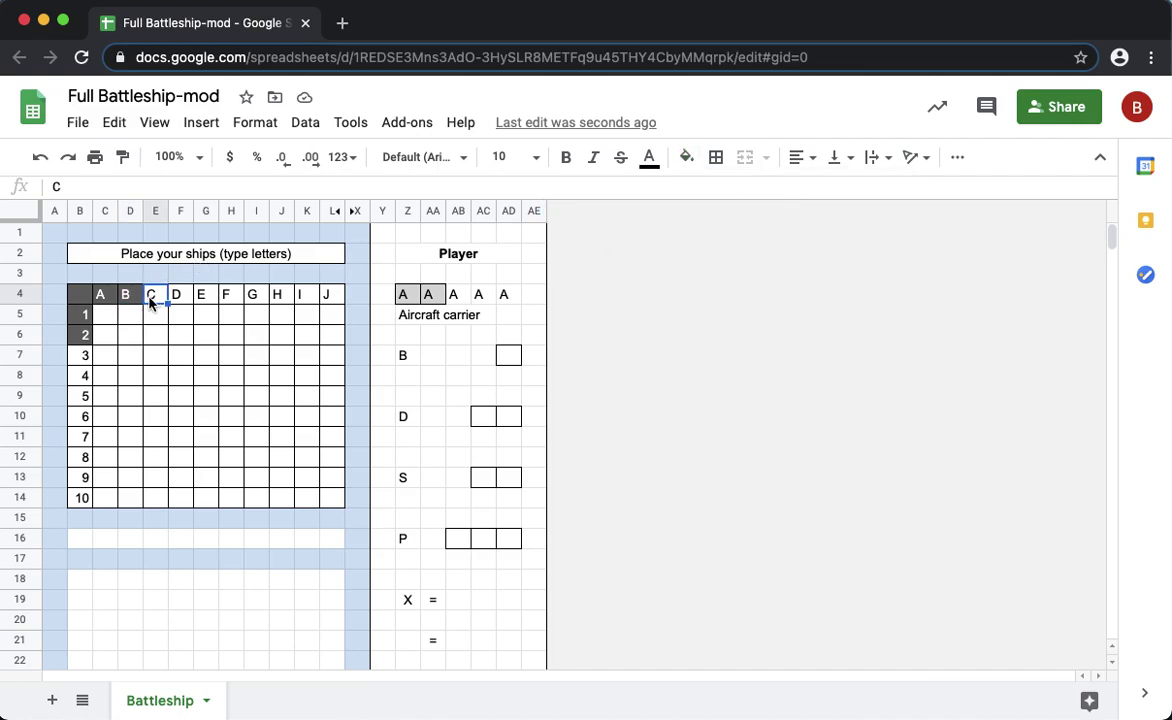
pyautogui.click(128, 303)
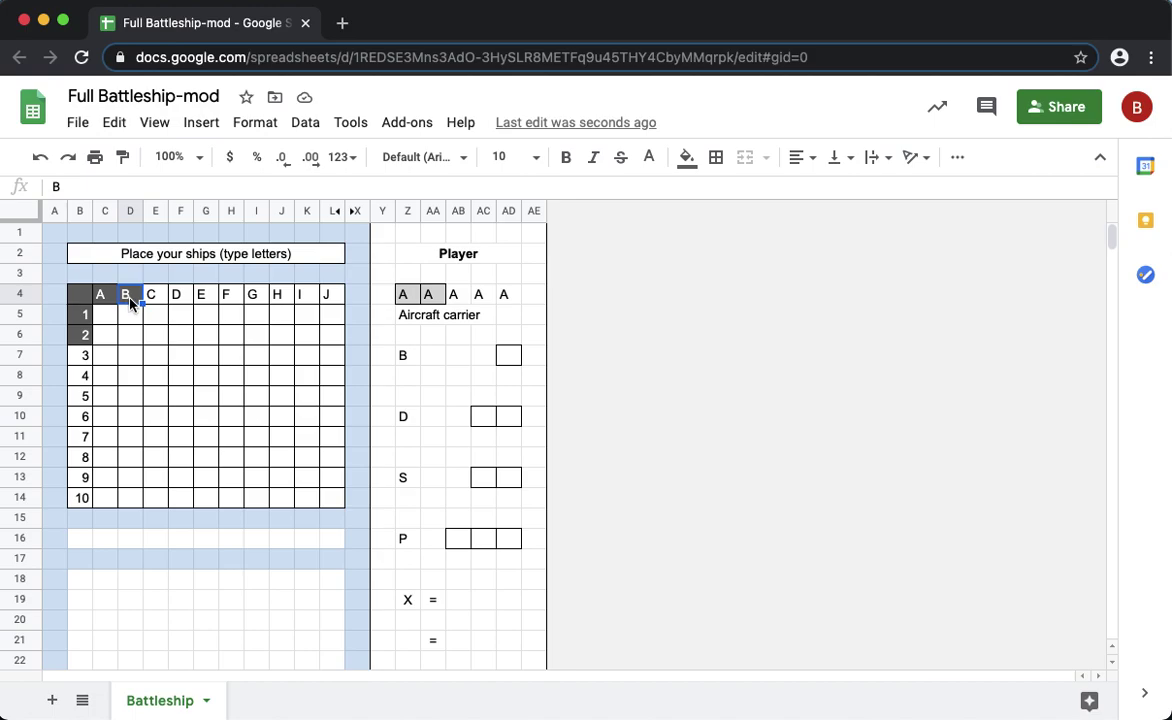
pyautogui.click(123, 157)
pyautogui.click(155, 294)
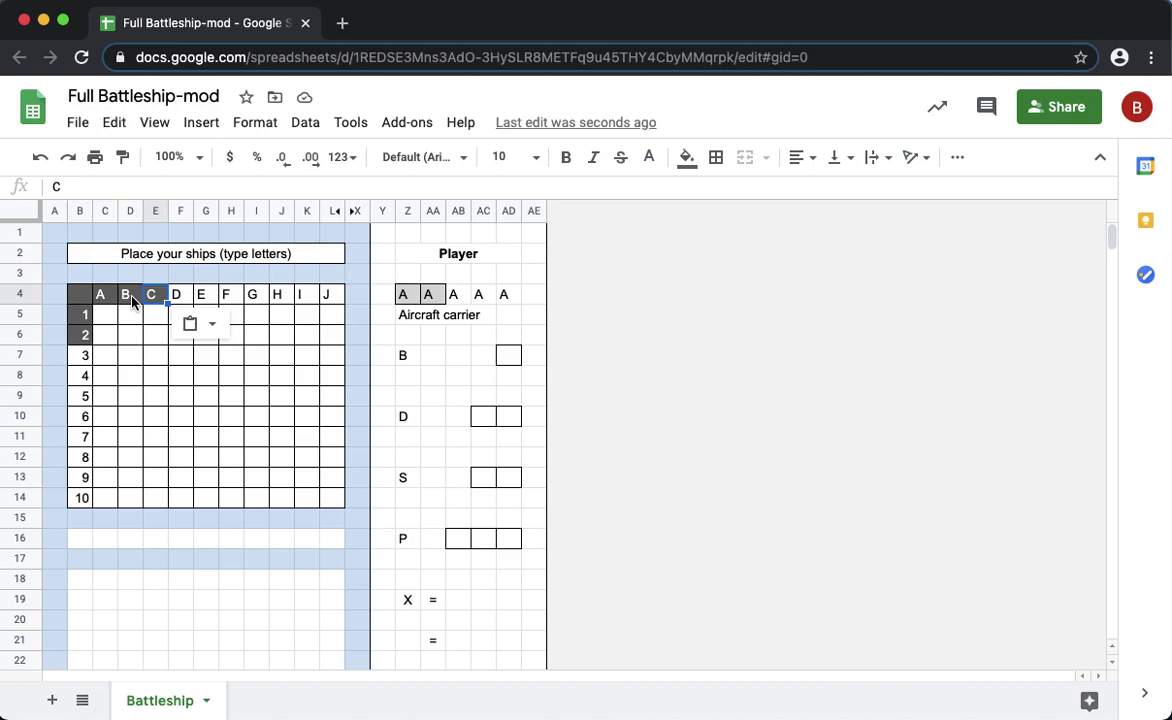
# Paint the dark header formatting across the D to J header cells
pyautogui.click(131, 300)
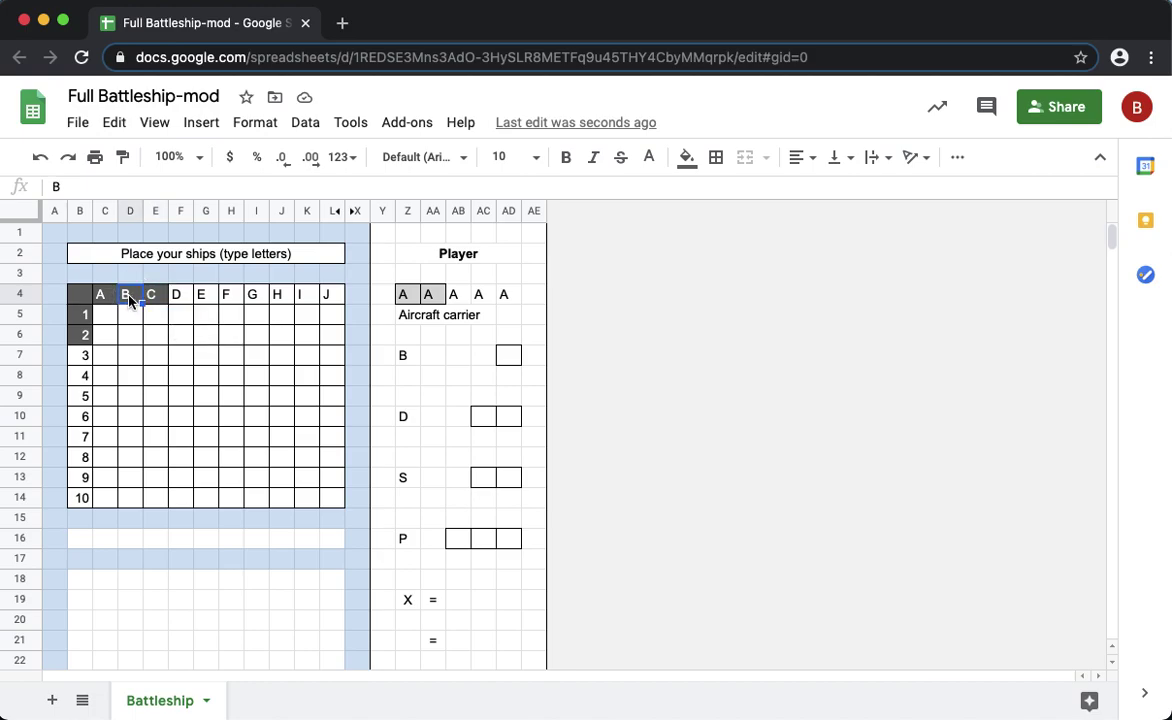
pyautogui.click(154, 296)
pyautogui.click(124, 160)
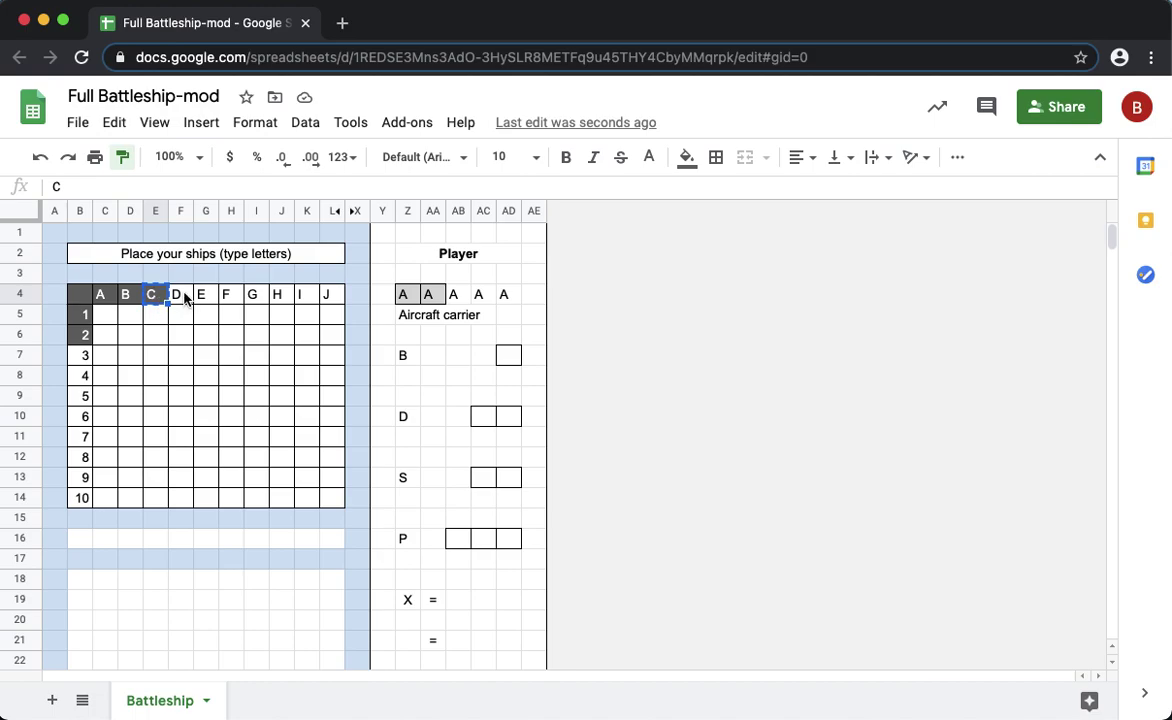
pyautogui.moveTo(183, 300); pyautogui.dragTo(330, 303)
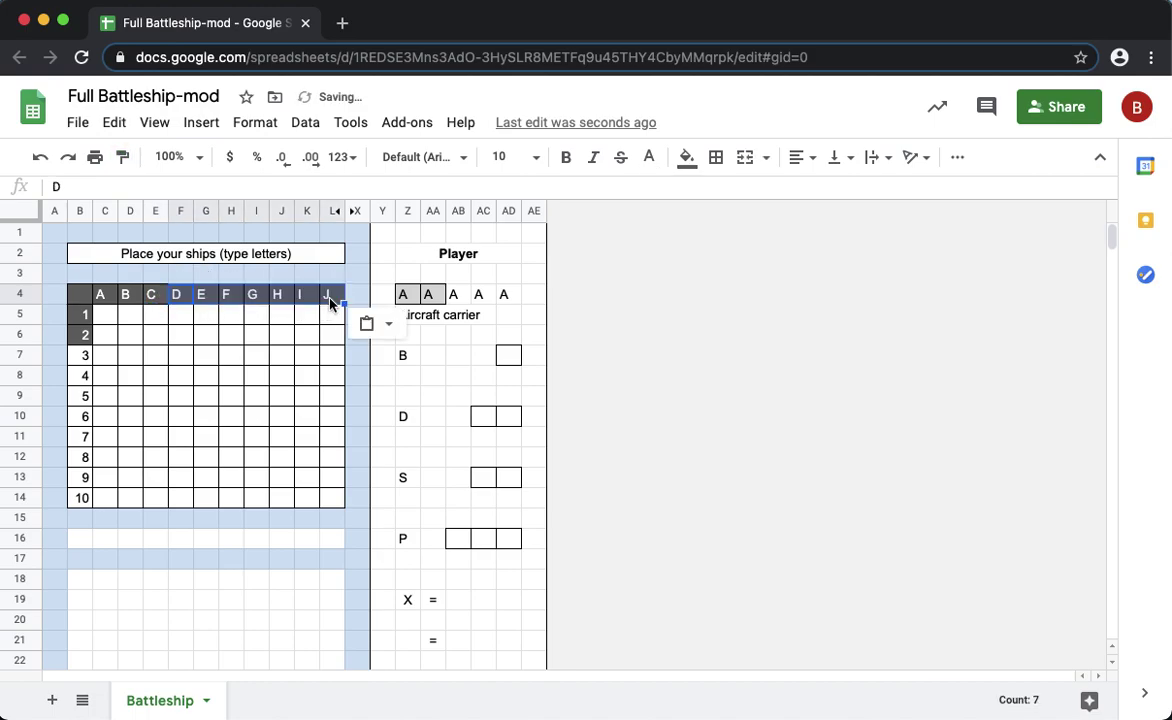
pyautogui.click(86, 362)
pyautogui.moveTo(86, 362)
pyautogui.mouseDown()
pyautogui.moveTo(86, 335)
pyautogui.moveTo(86, 366)
pyautogui.mouseUp()
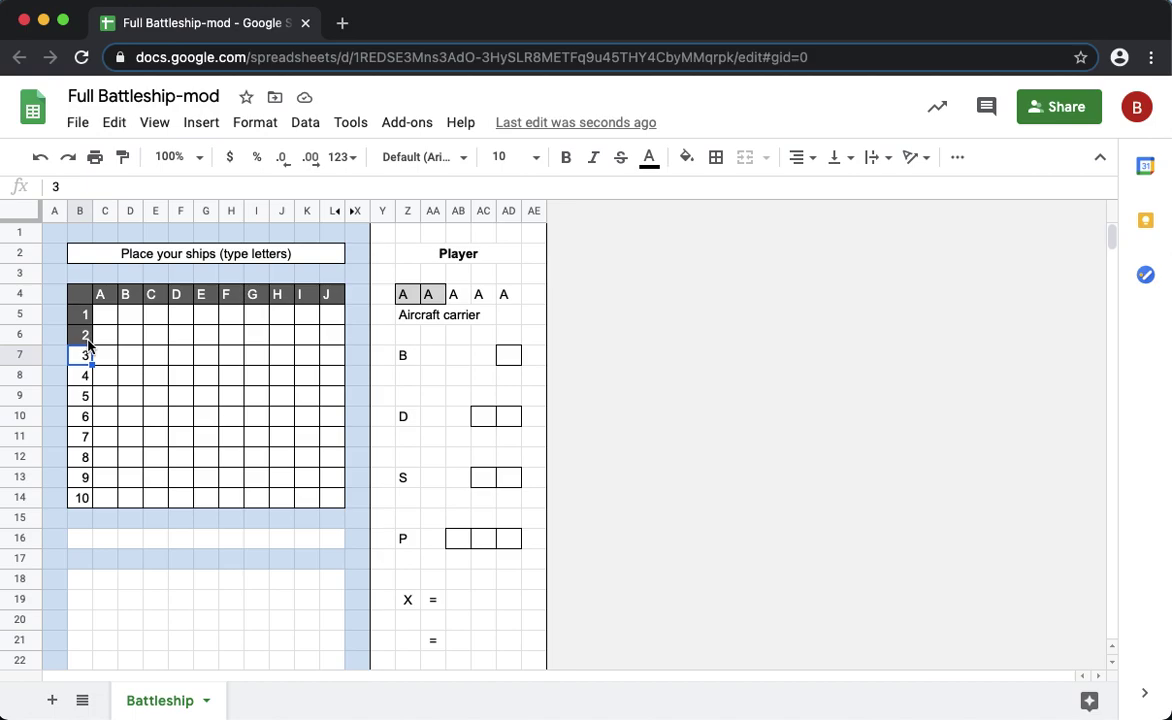
# Paint the dark header formatting down the row labels 3 to 10
pyautogui.click(101, 300)
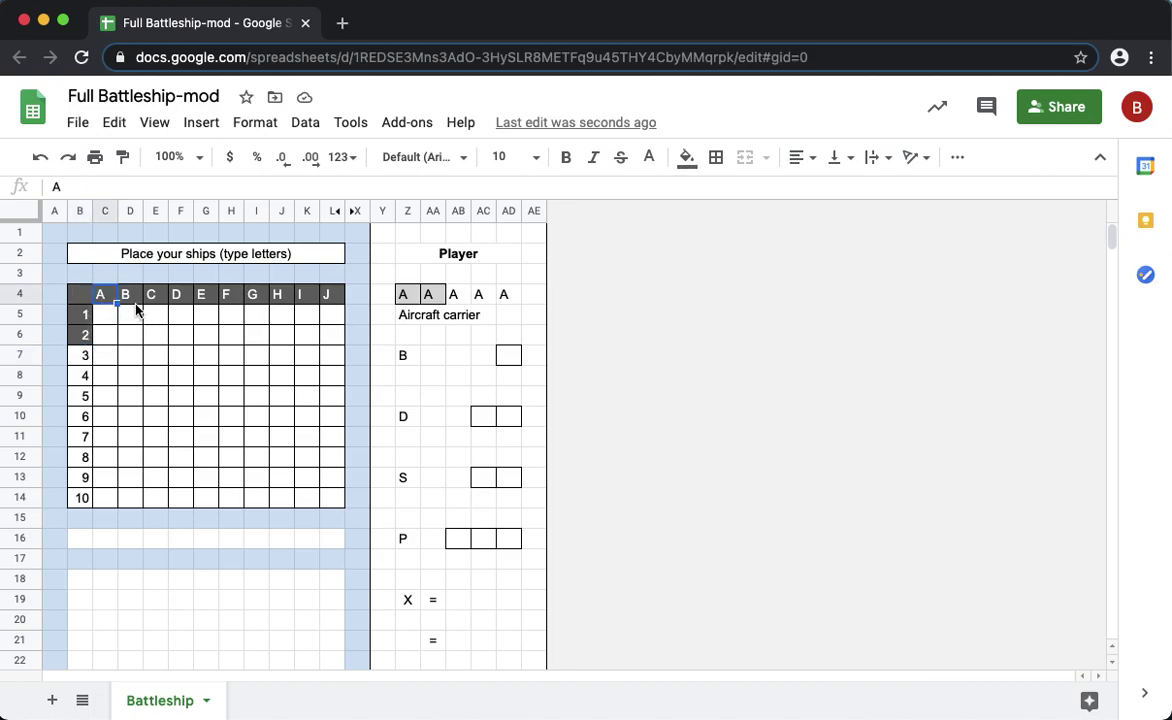
pyautogui.click(122, 157)
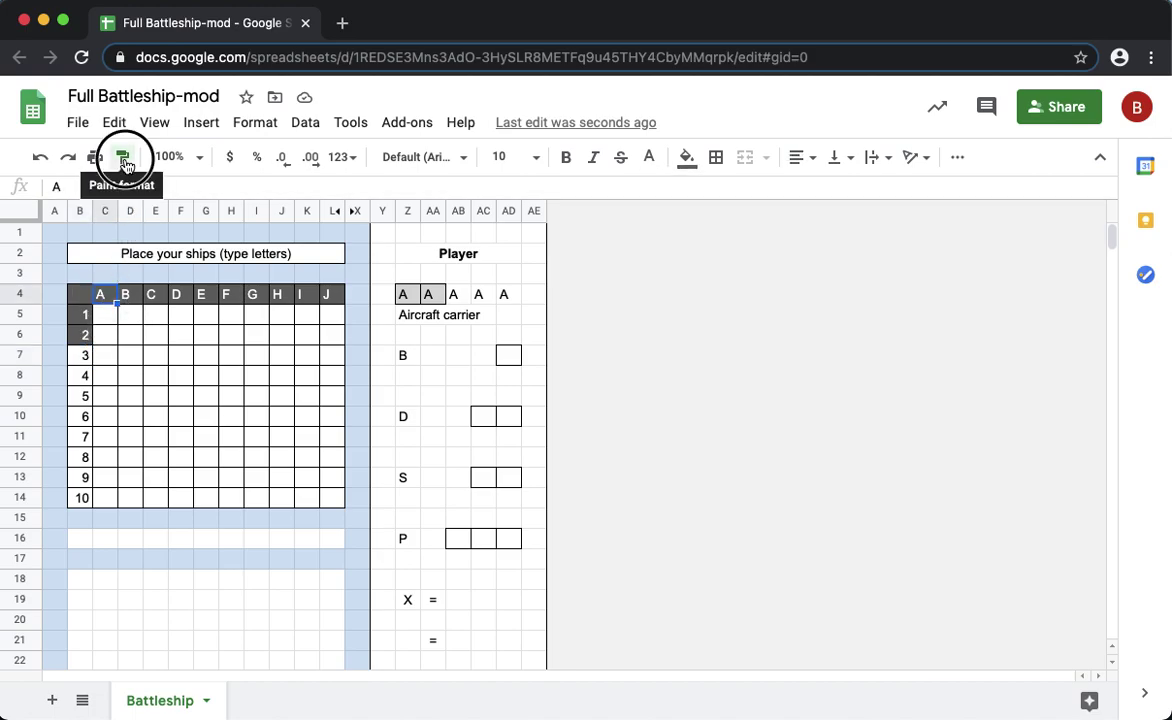
pyautogui.moveTo(85, 357); pyautogui.dragTo(81, 500)
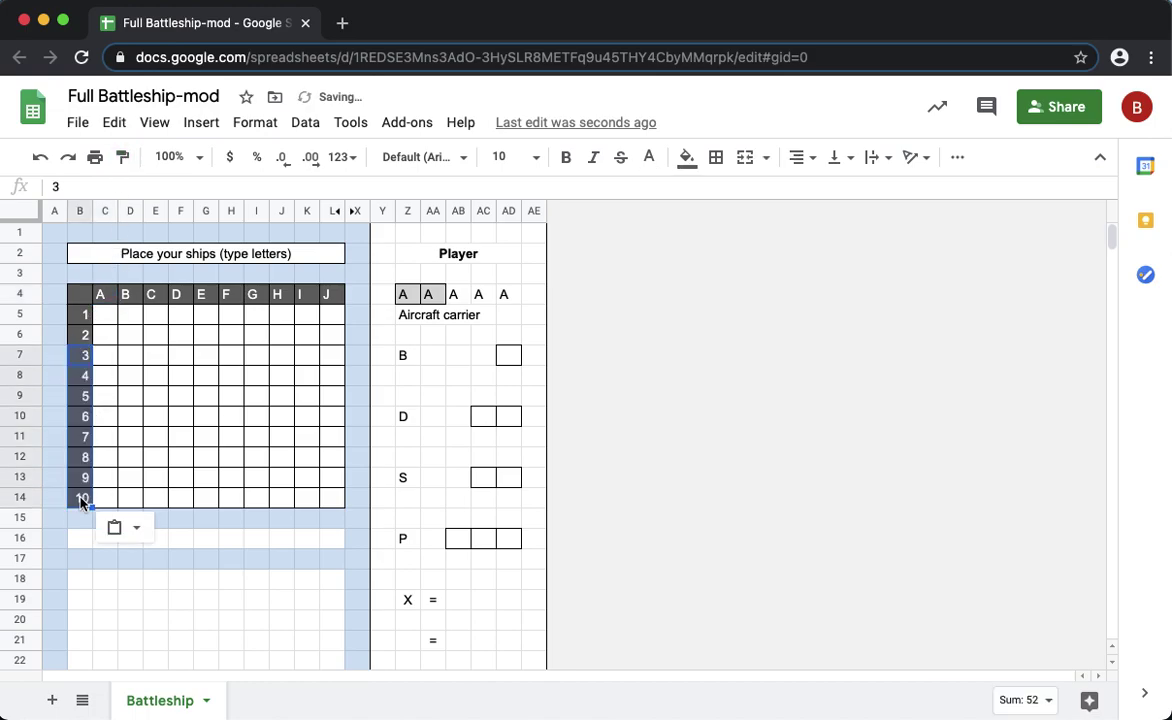
pyautogui.click(184, 462)
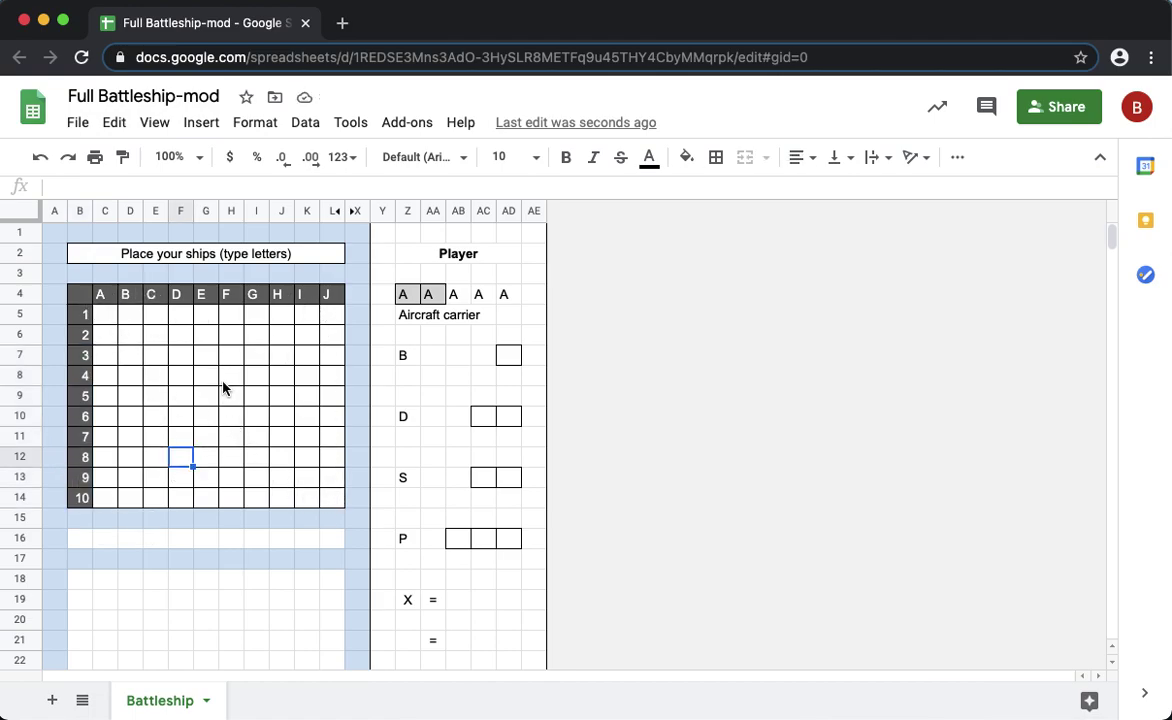
# Center the A–J column letters in row 4 and the 1–10 numbers in B5:B14
pyautogui.moveTo(100, 294); pyautogui.dragTo(330, 307)
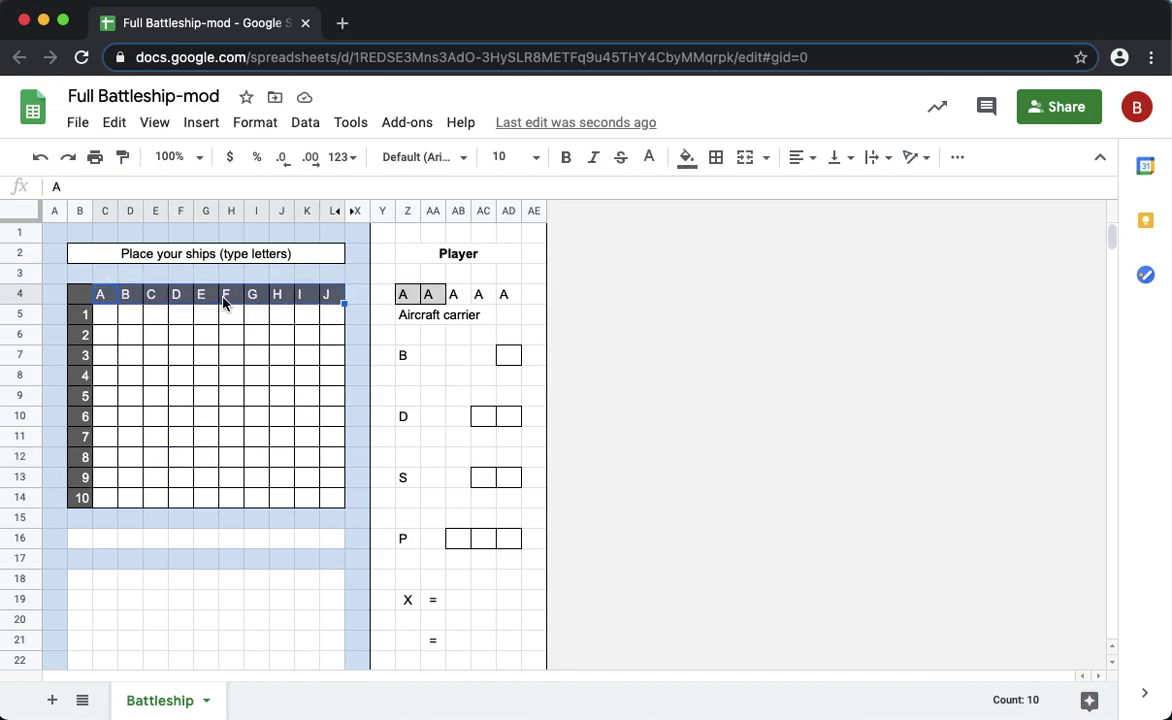
pyautogui.click(803, 160)
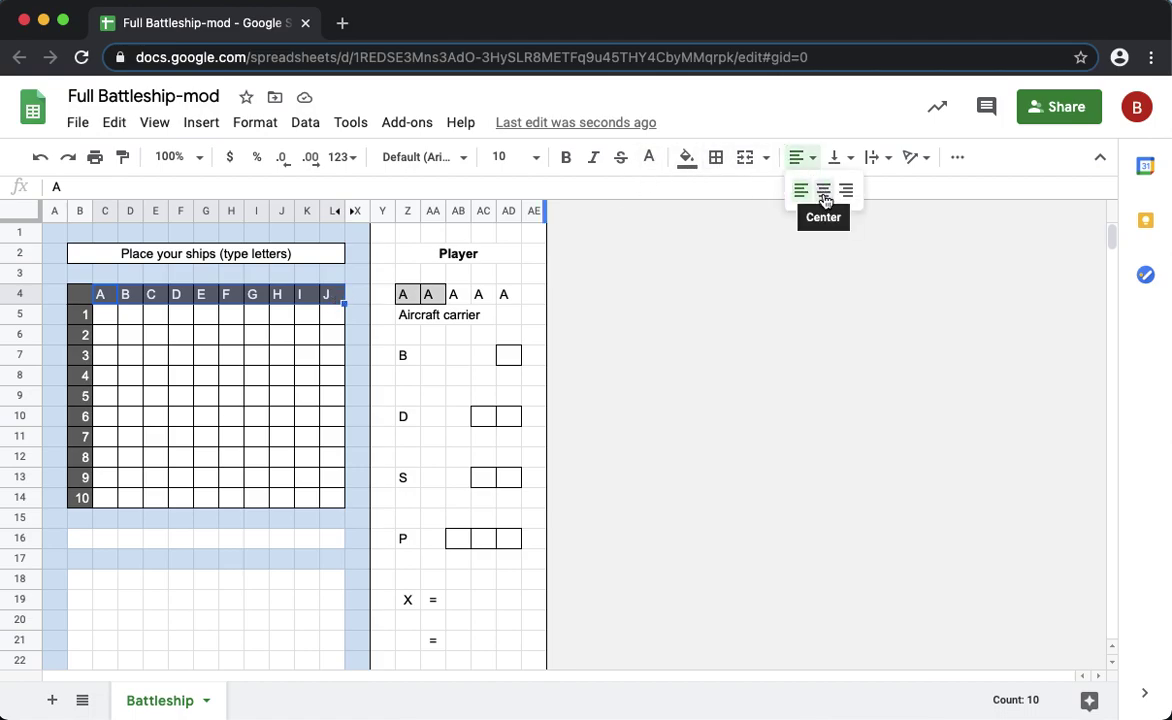
pyautogui.click(824, 196)
pyautogui.moveTo(84, 316); pyautogui.dragTo(80, 505)
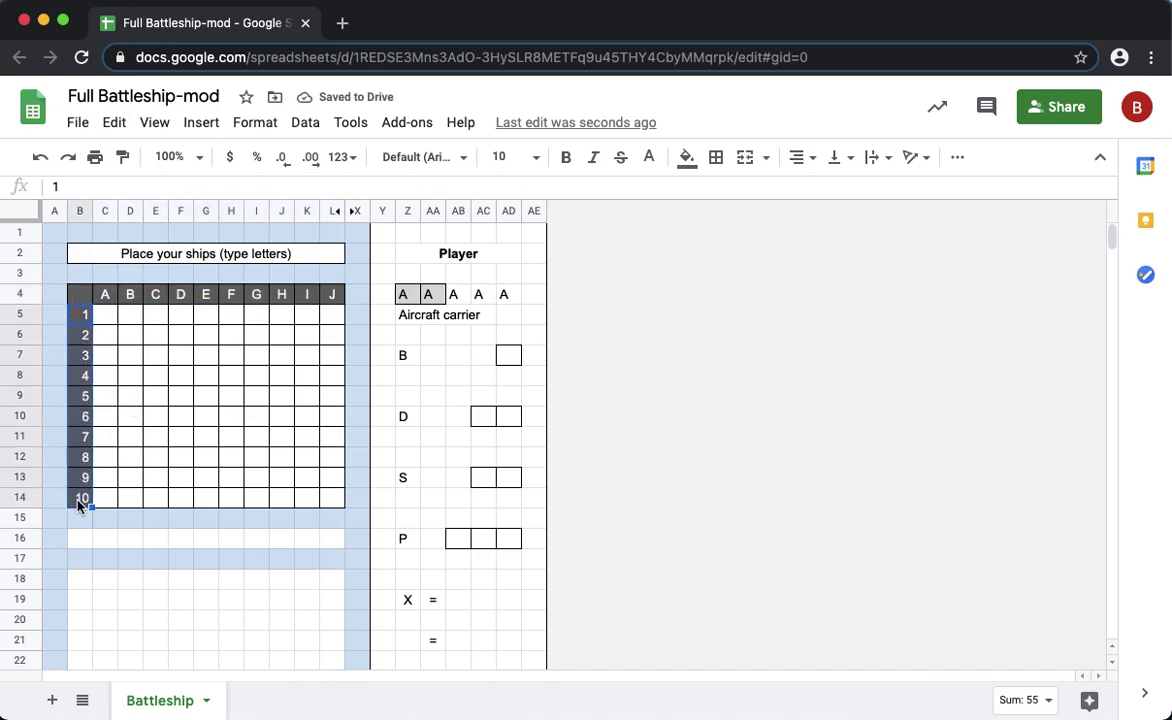
pyautogui.click(803, 158)
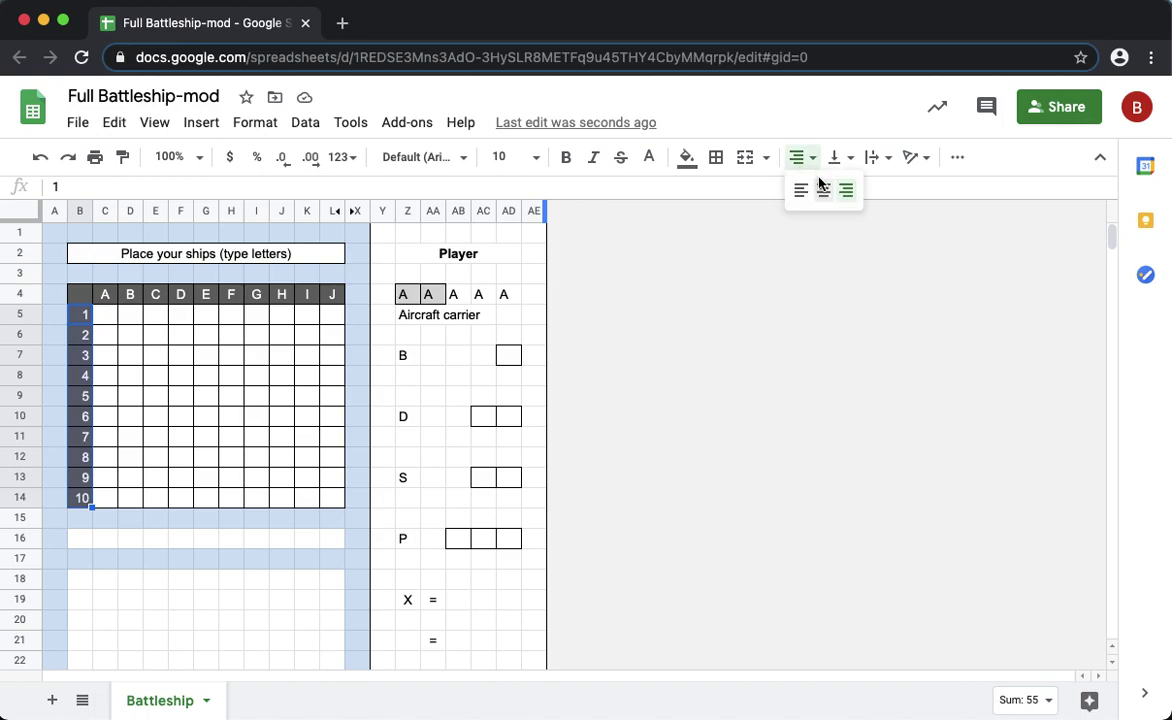
pyautogui.click(821, 189)
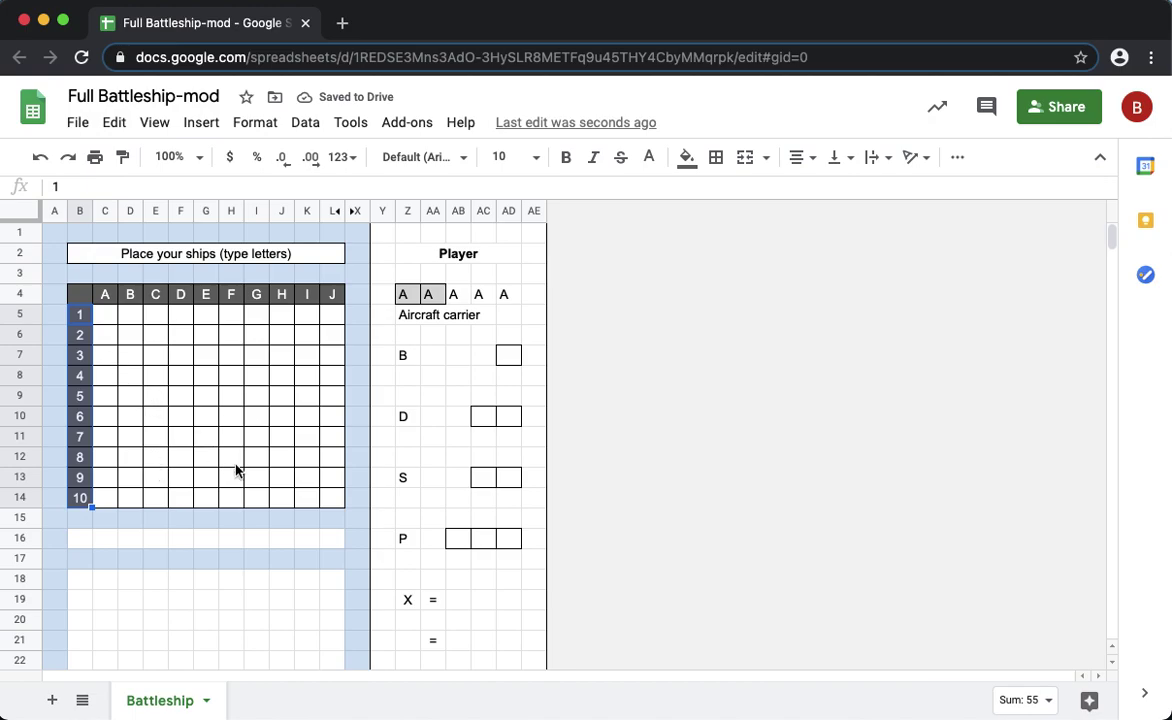
# Copy the ship board B4:L14
pyautogui.scroll(-3, 236, 470)
pyautogui.scroll(-5, 236, 470)
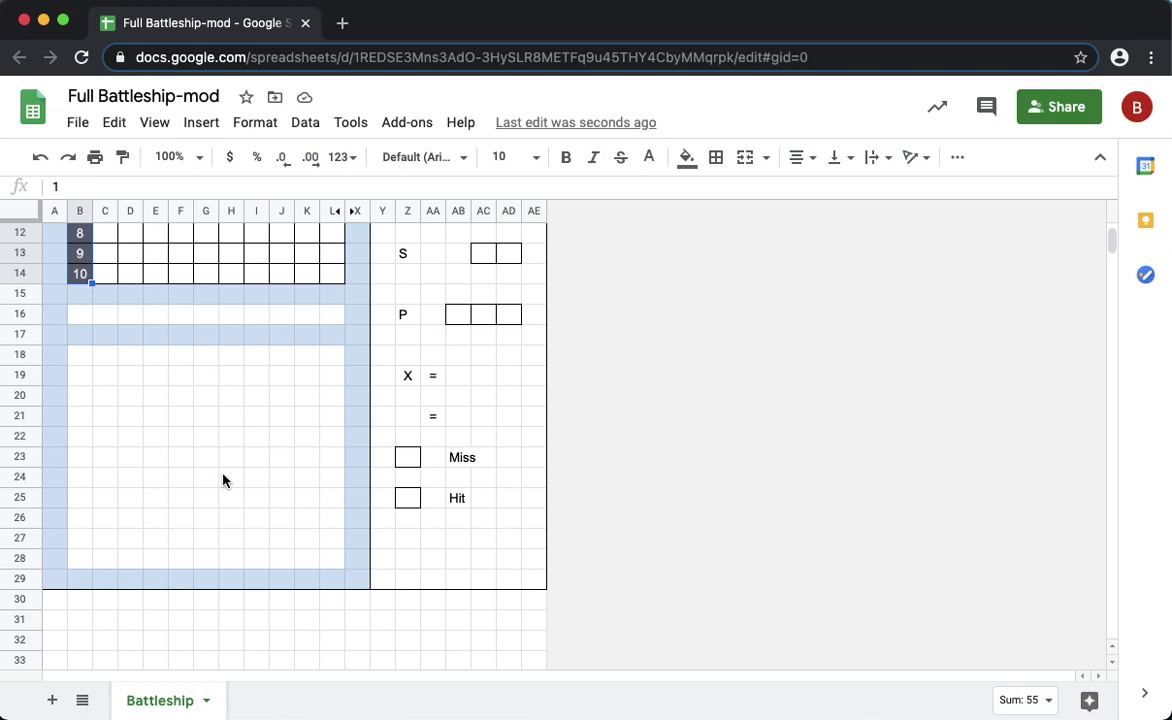
pyautogui.scroll(5, 203, 432)
pyautogui.click(156, 395)
pyautogui.moveTo(86, 300); pyautogui.dragTo(333, 503)
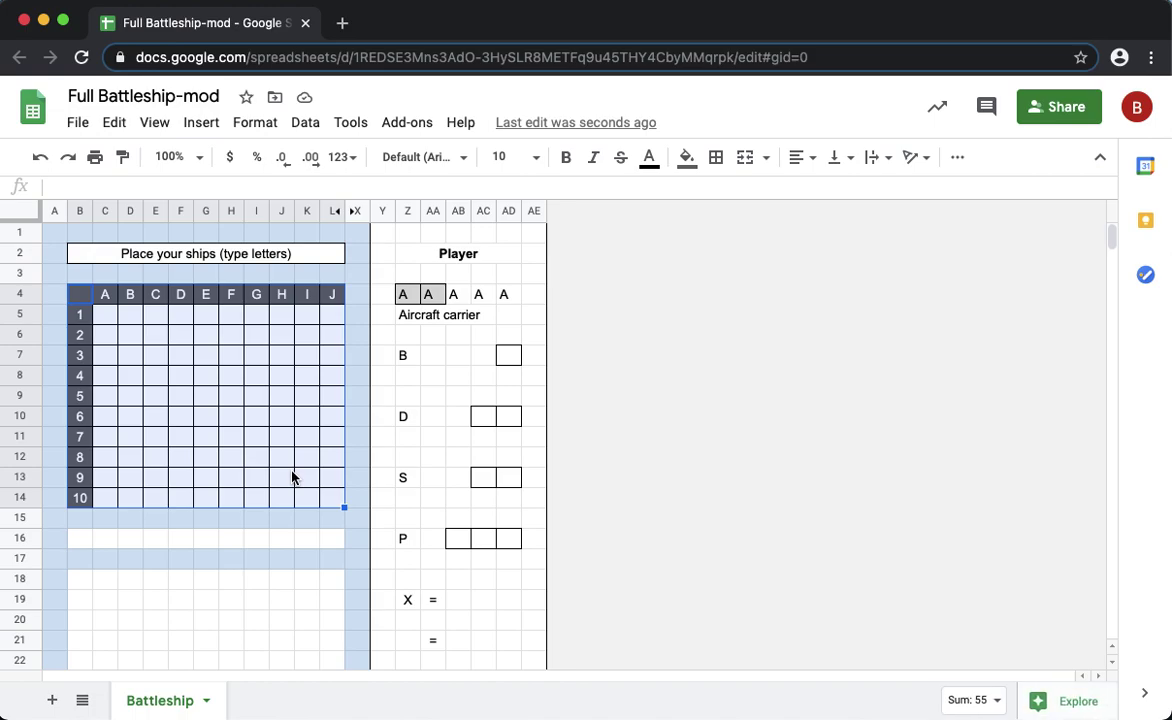
pyautogui.click(113, 122)
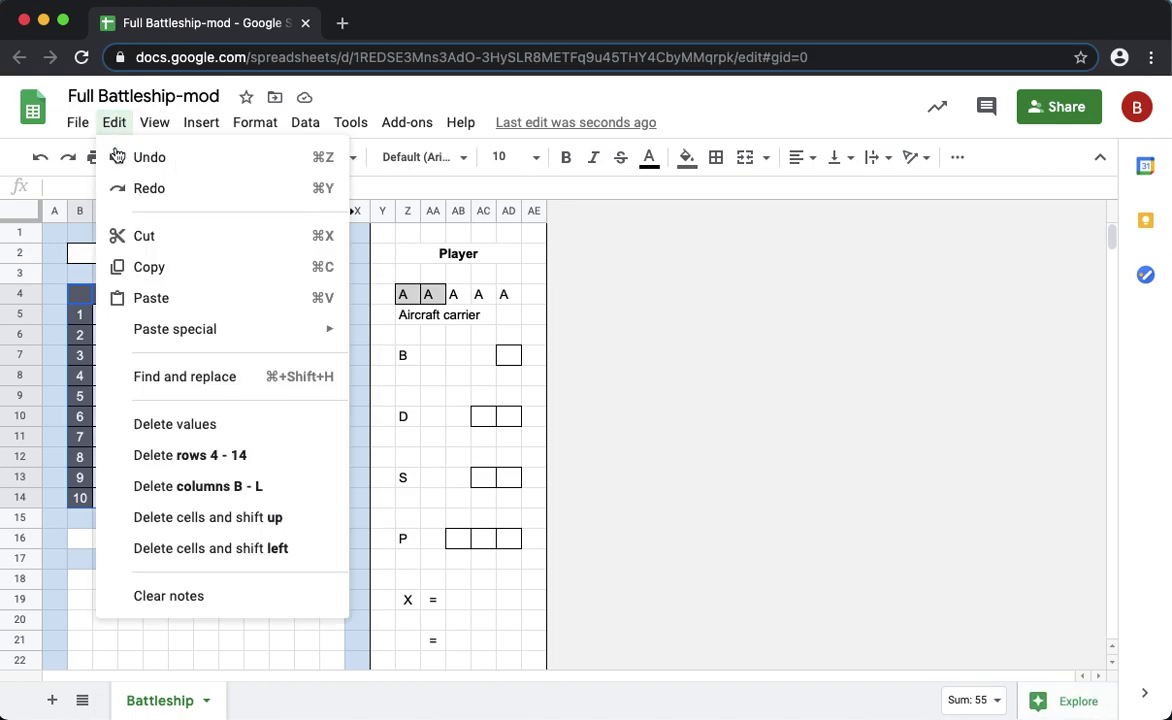
pyautogui.click(149, 266)
# Paste the board copy at B18, then select the blank strip B16:J16
pyautogui.scroll(-3, 212, 453)
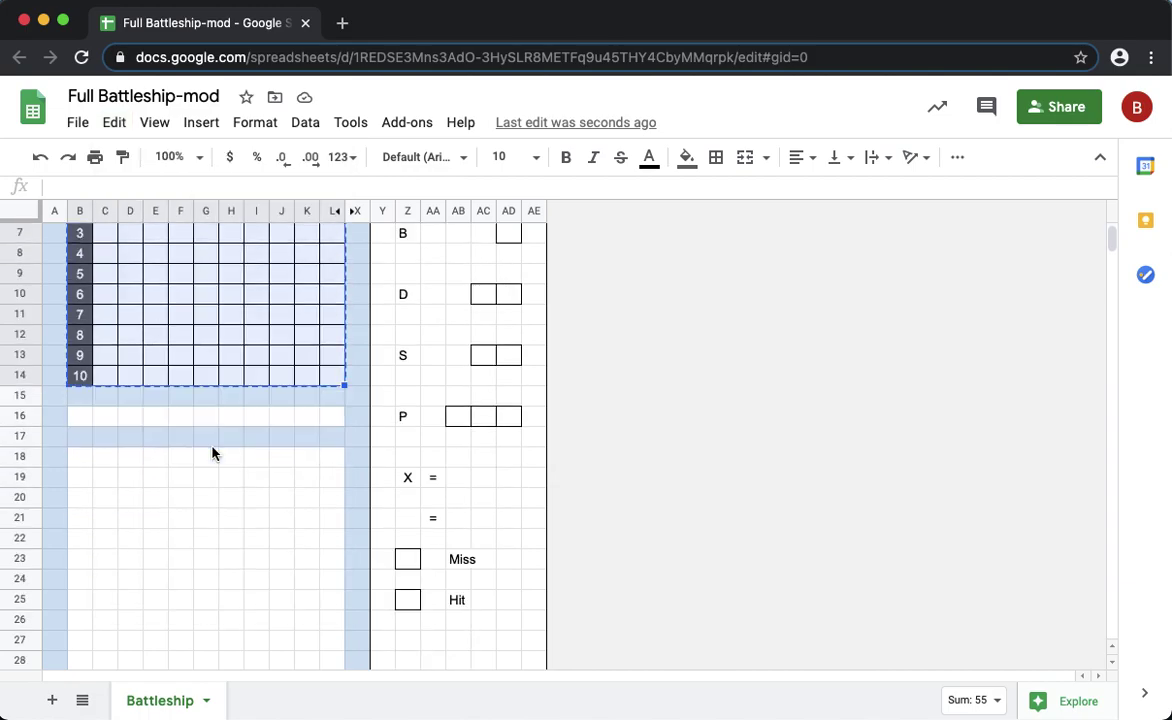
pyautogui.click(86, 458)
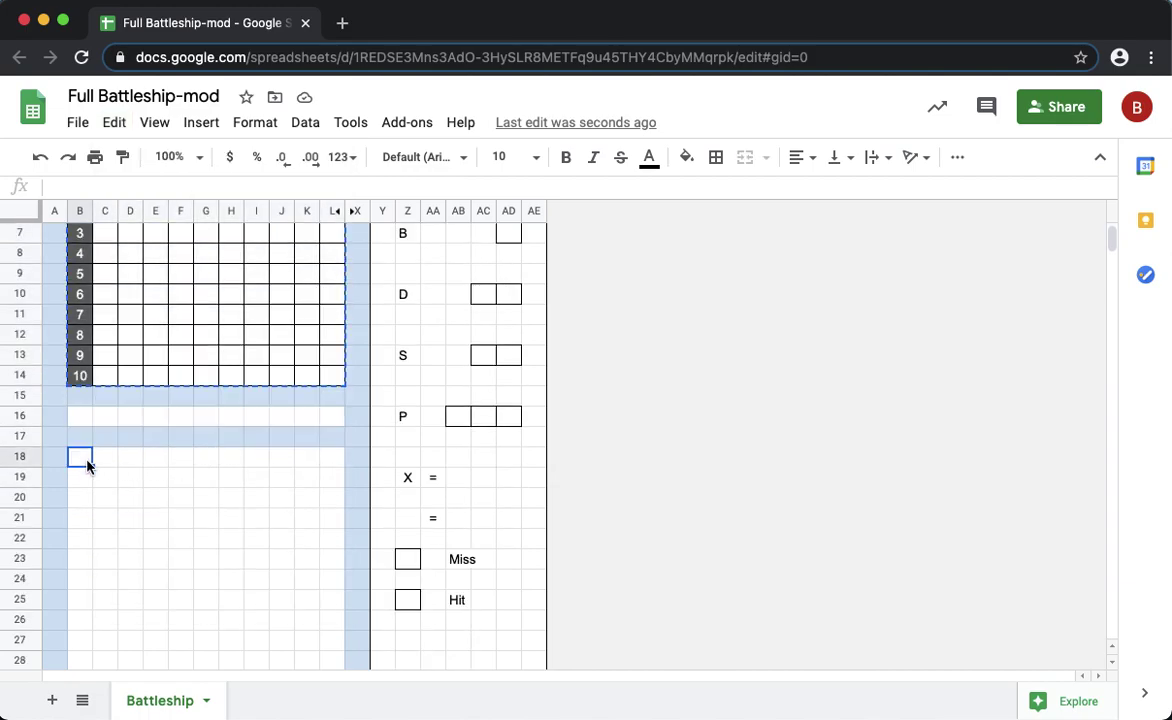
pyautogui.scroll(-1, 159, 512)
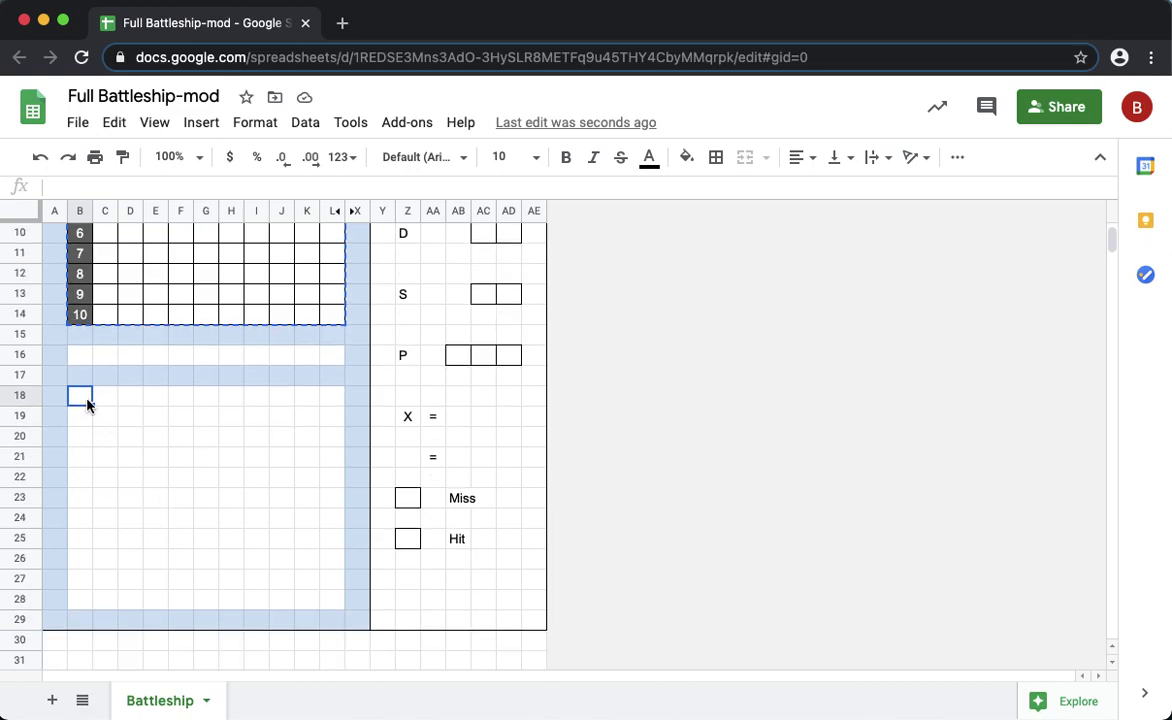
pyautogui.click(116, 123)
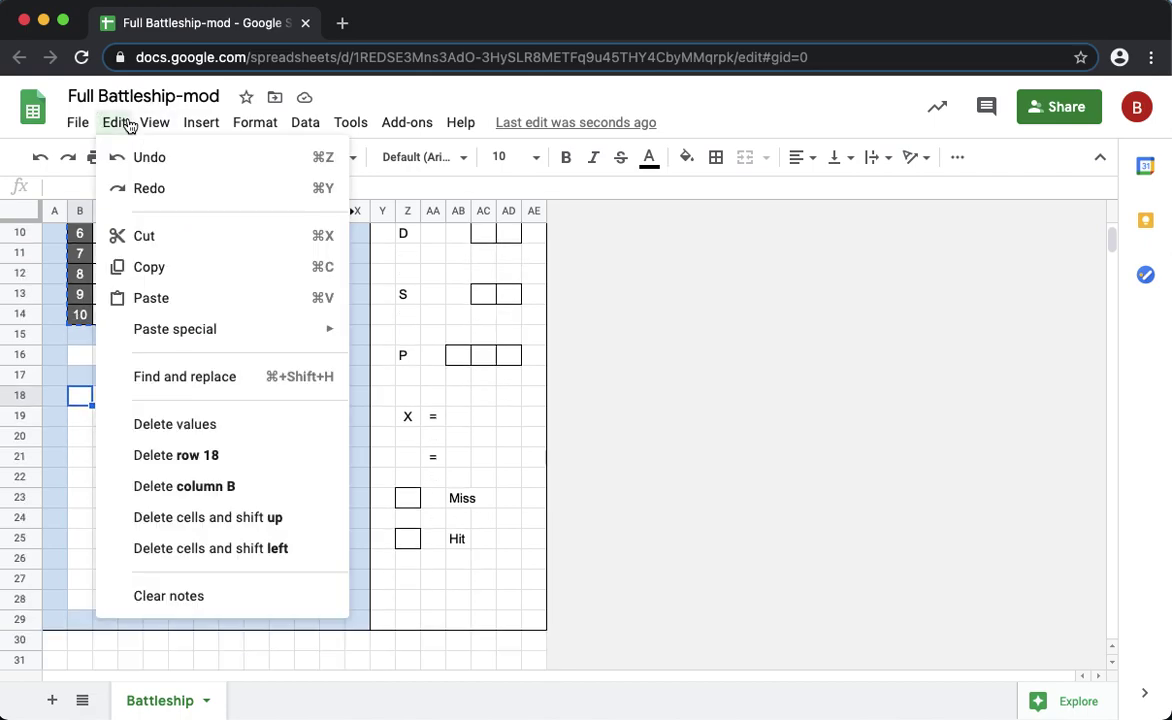
pyautogui.click(150, 298)
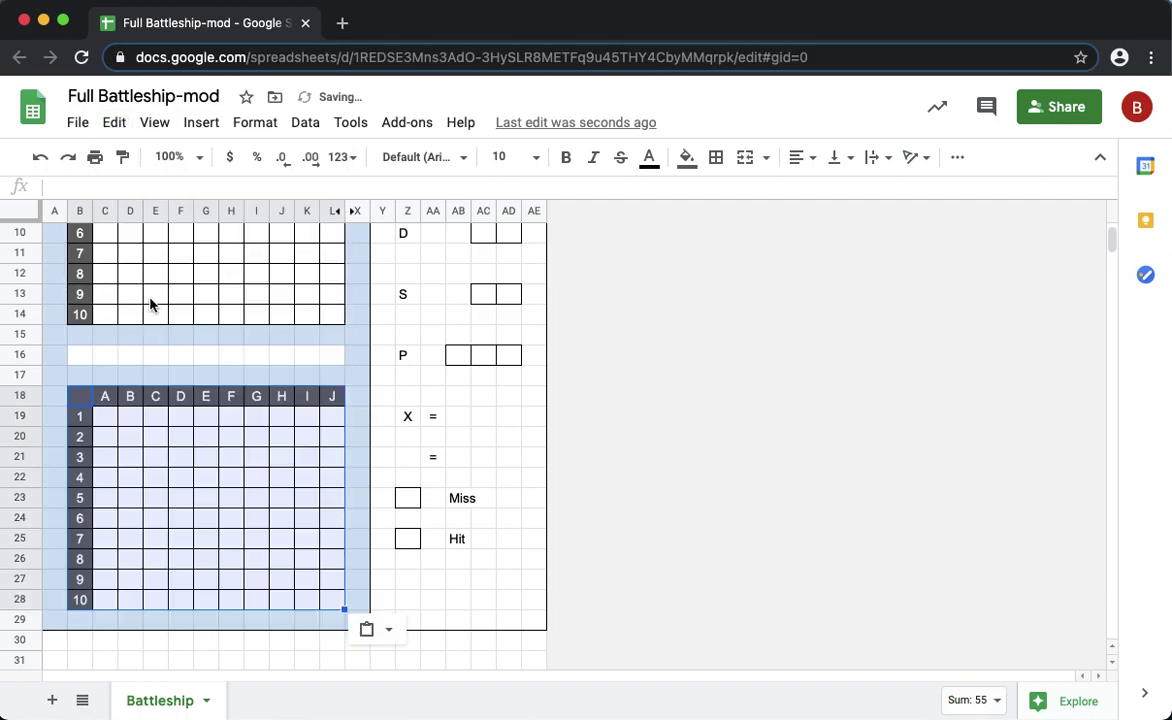
pyautogui.click(161, 460)
pyautogui.scroll(3, 161, 460)
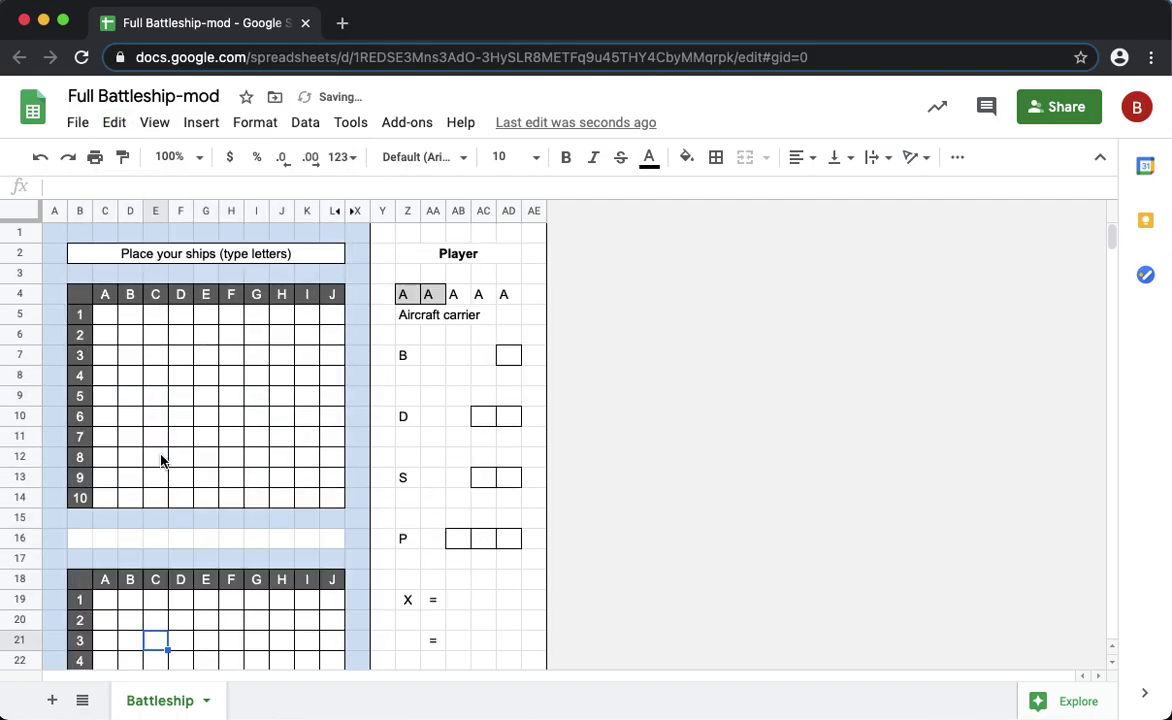
pyautogui.click(82, 538)
pyautogui.moveTo(82, 538); pyautogui.dragTo(332, 543)
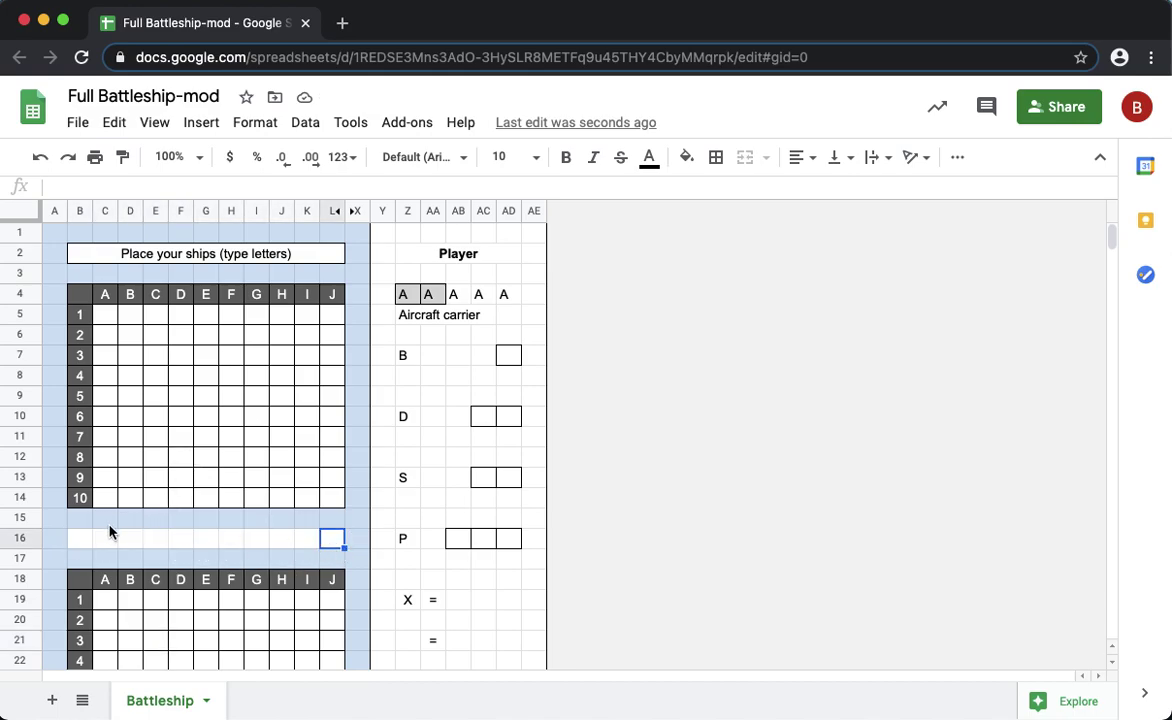
# Vertically center the title in cell B2
pyautogui.click(204, 256)
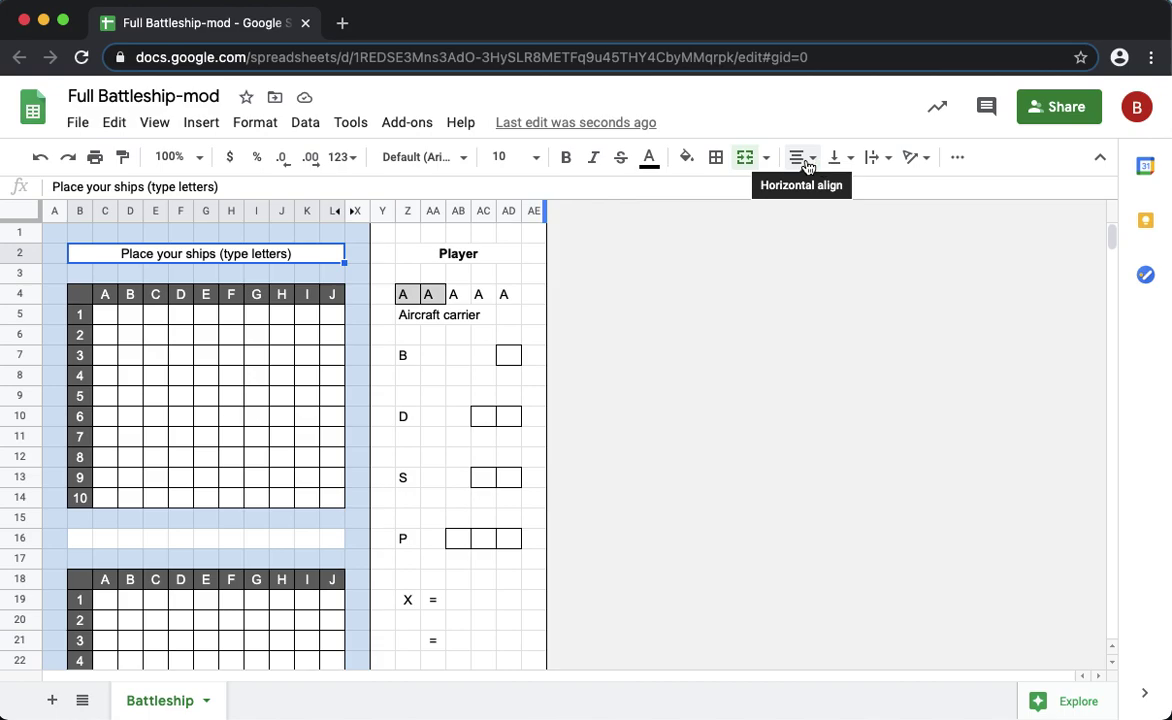
pyautogui.click(838, 163)
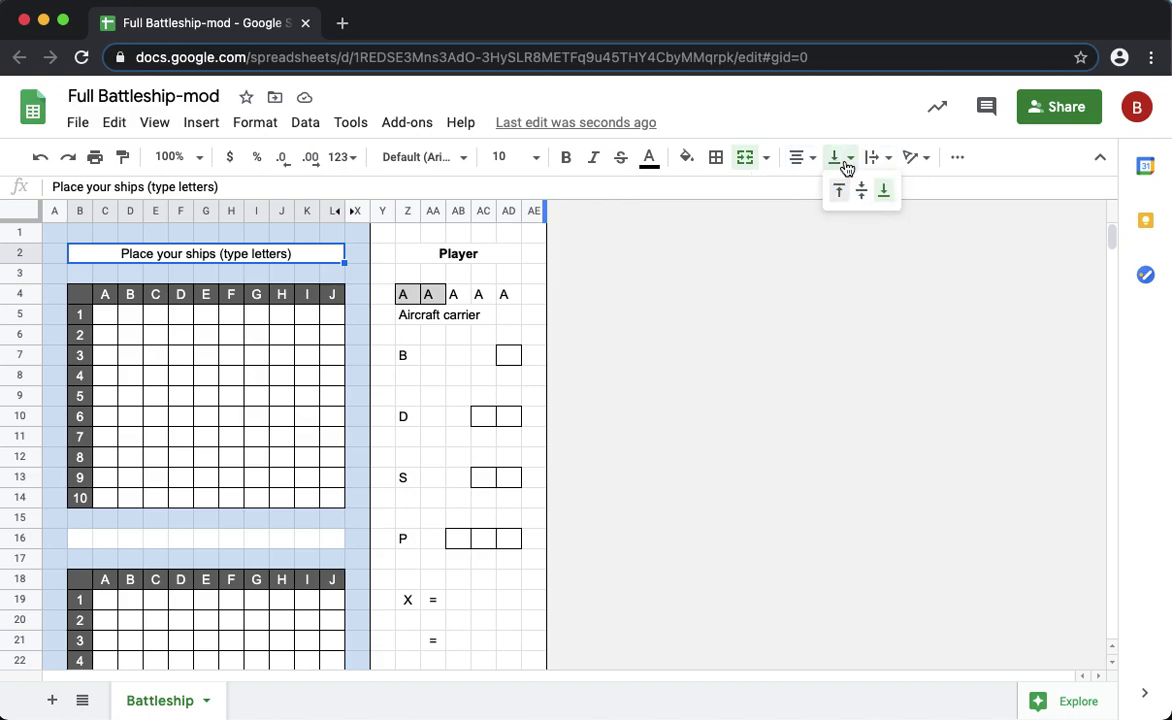
pyautogui.click(862, 192)
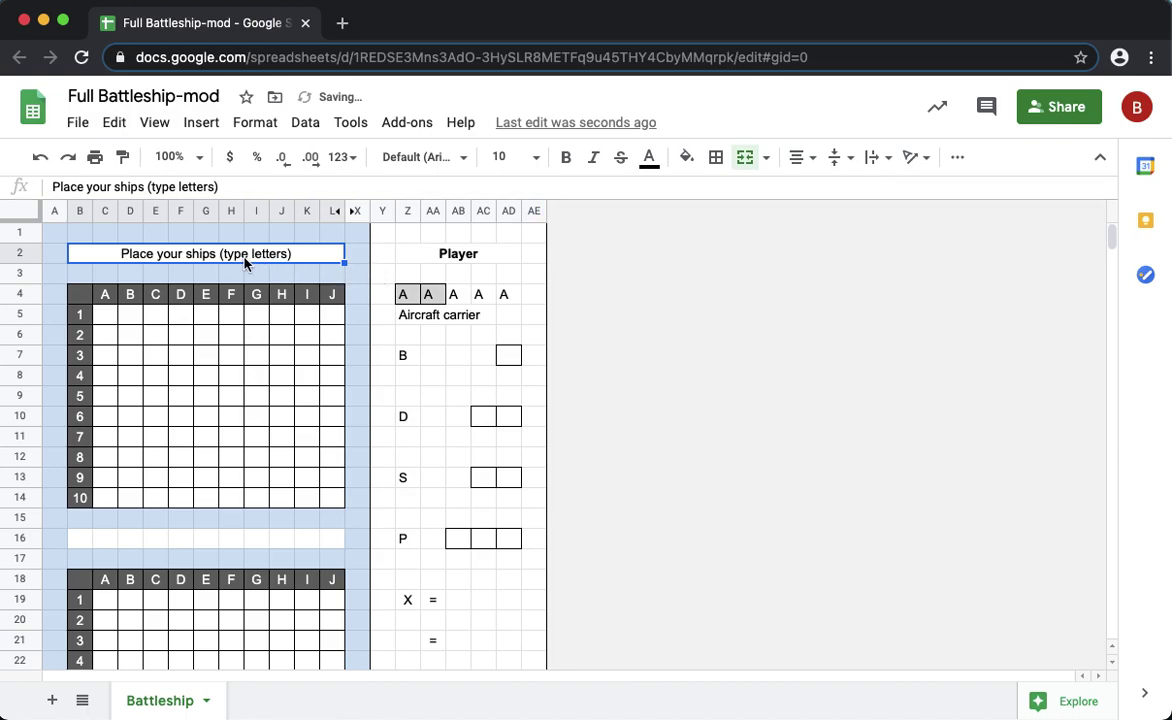
# Copy the B2 title into B16 above the second board
pyautogui.click(120, 122)
pyautogui.click(150, 263)
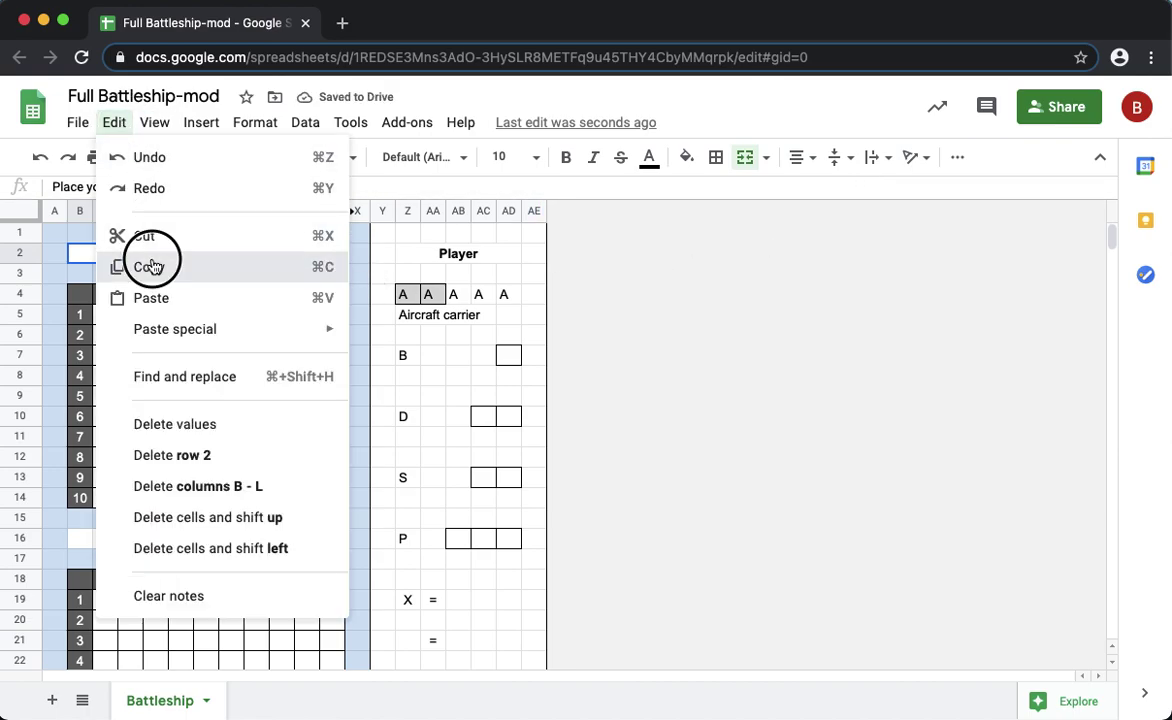
pyautogui.click(78, 541)
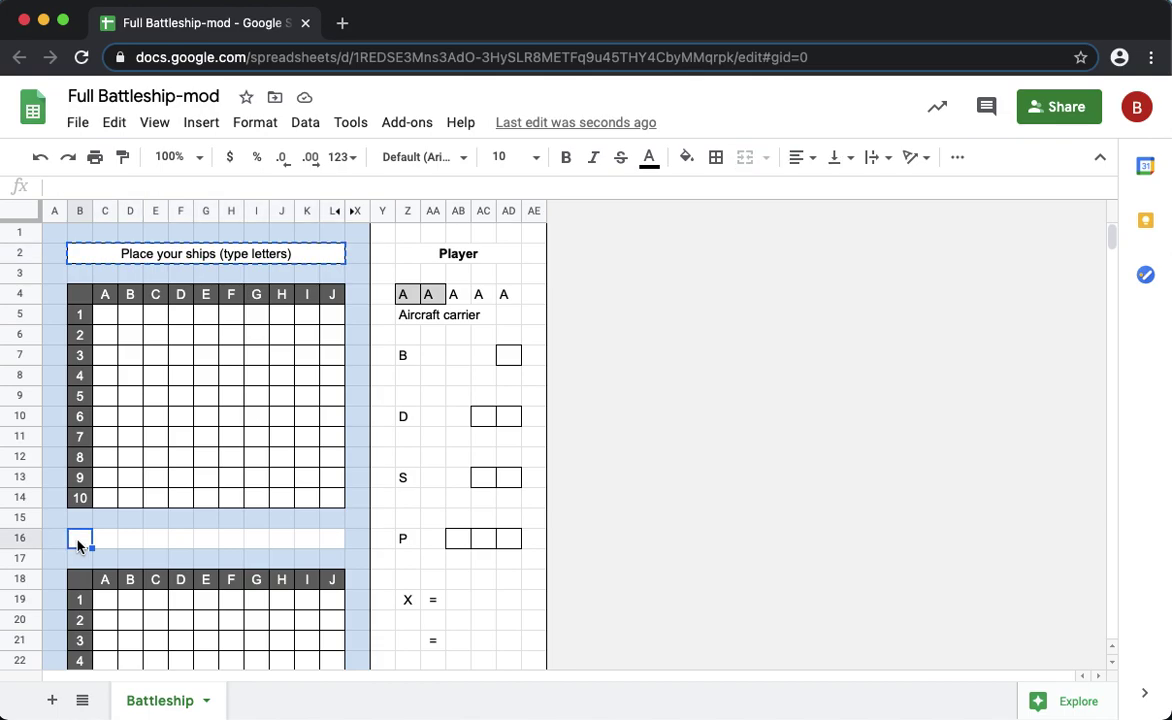
pyautogui.click(114, 124)
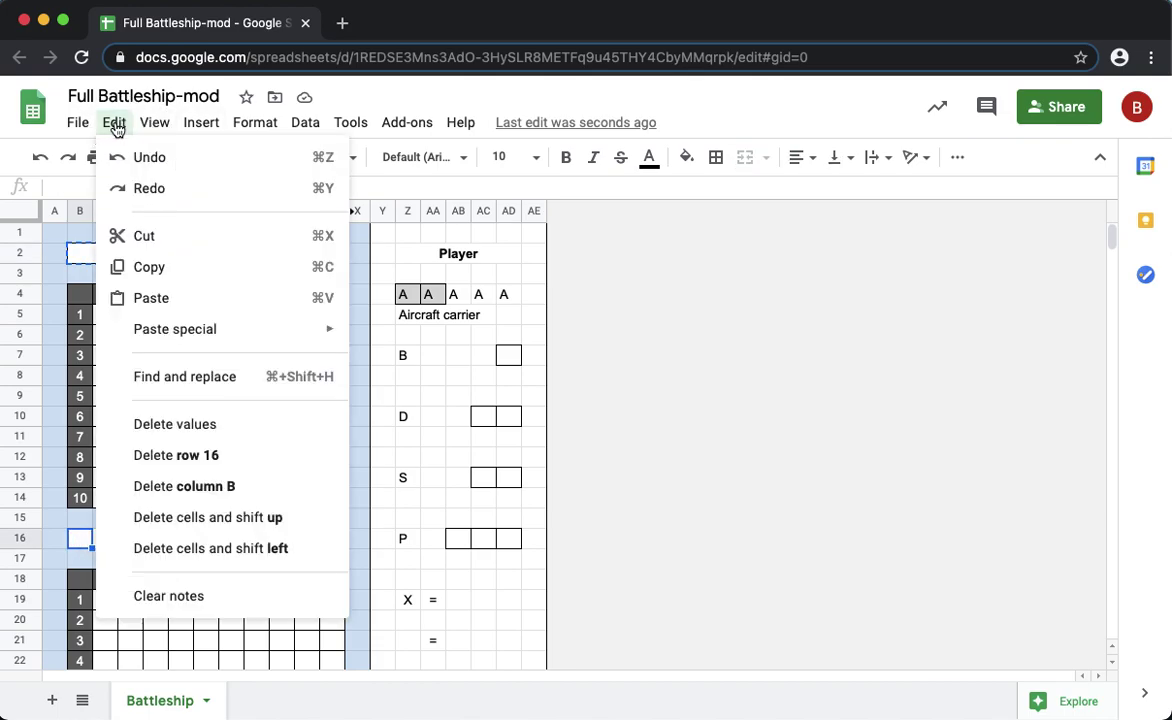
pyautogui.click(153, 298)
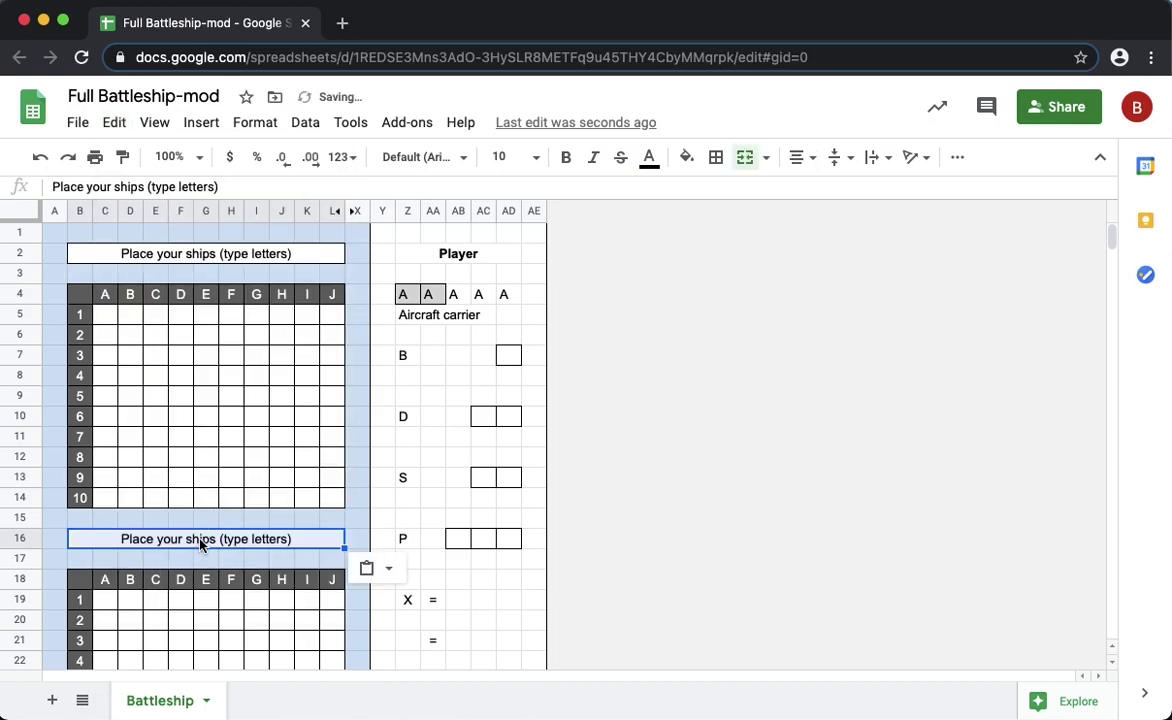
pyautogui.click(200, 544)
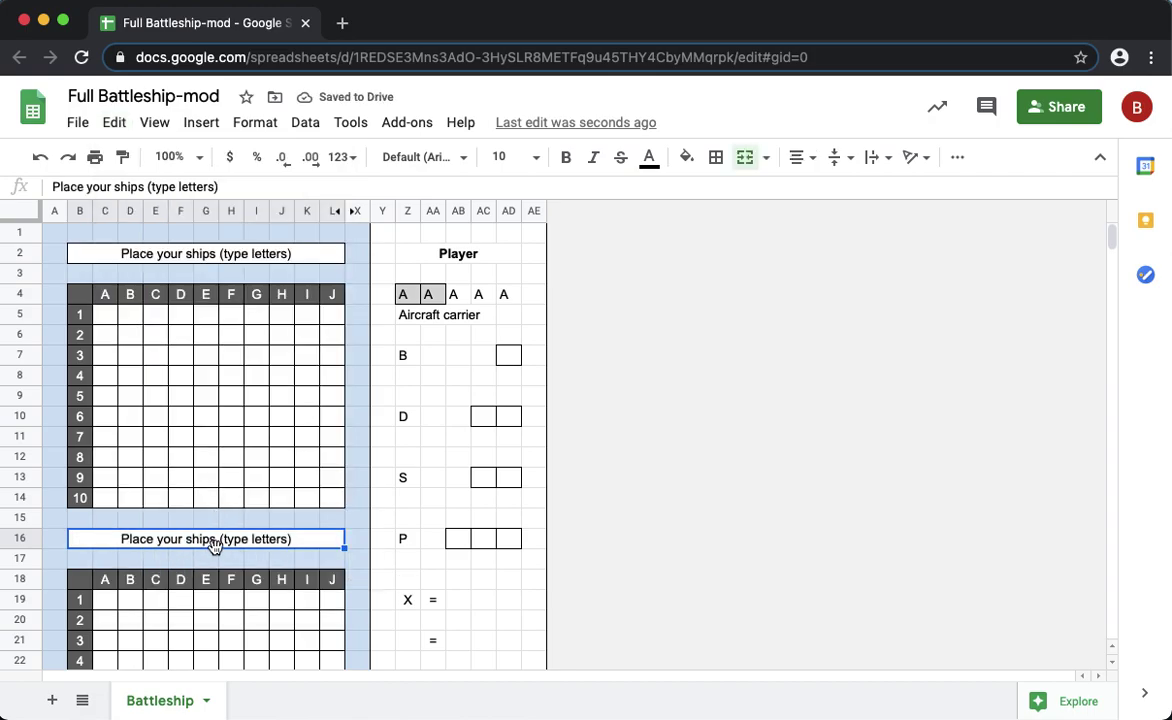
# Retitle B16 as 'Shoot your missiles (type X and fill in color)'
pyautogui.doubleClick(271, 542)
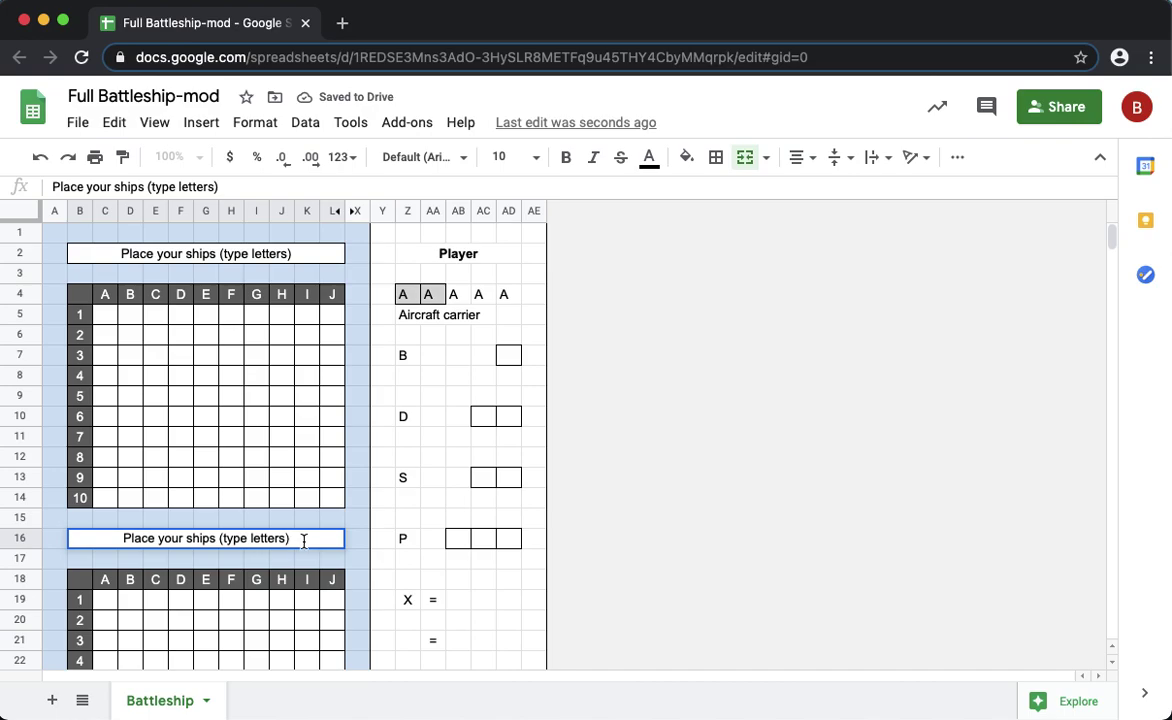
pyautogui.moveTo(304, 541); pyautogui.dragTo(120, 530)
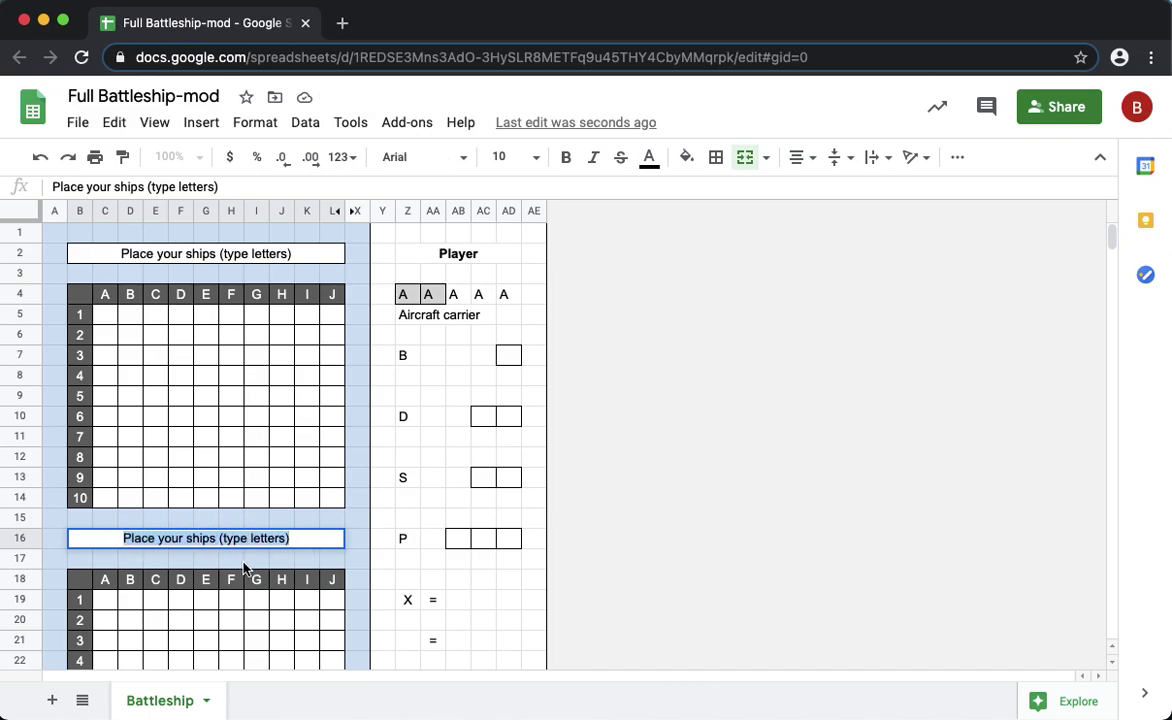
pyautogui.click(342, 561)
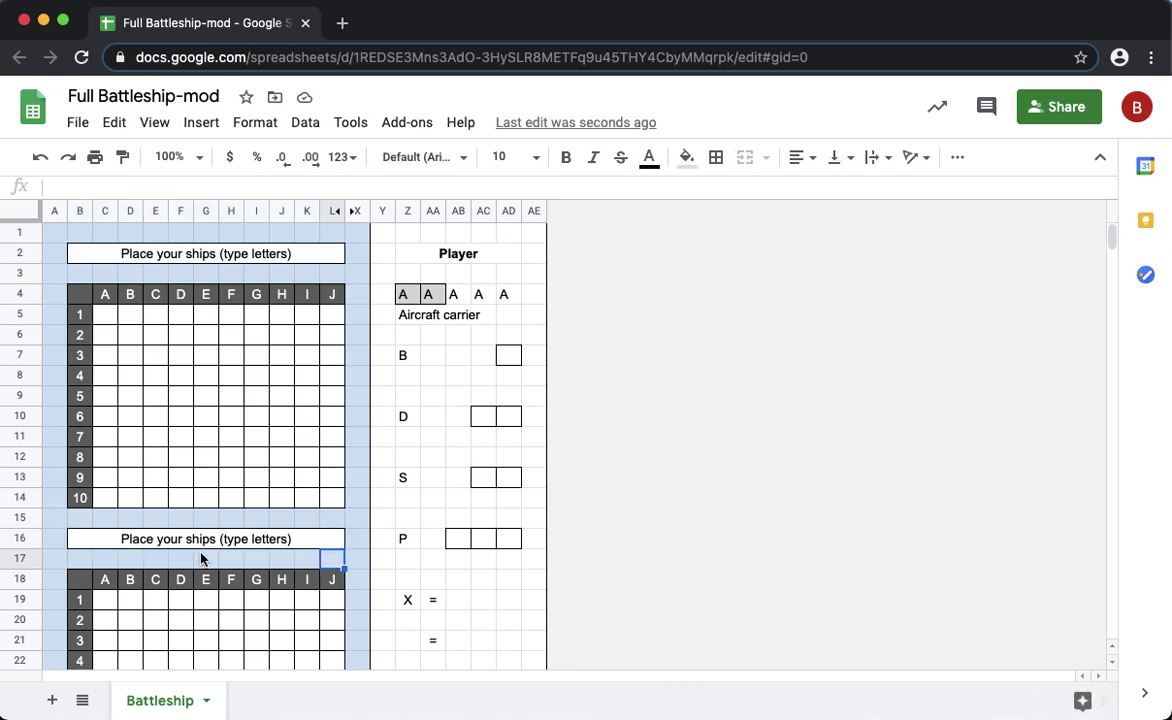
pyautogui.click(251, 541)
pyautogui.doubleClick(286, 540)
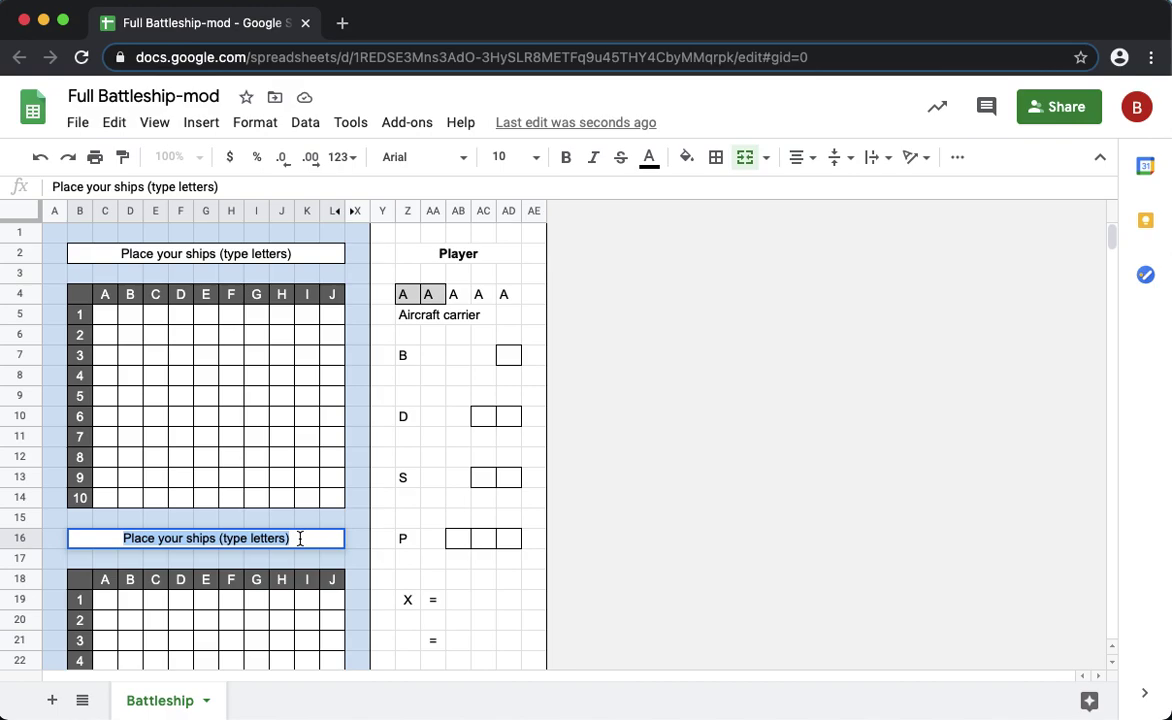
pyautogui.write('Shoot mis')
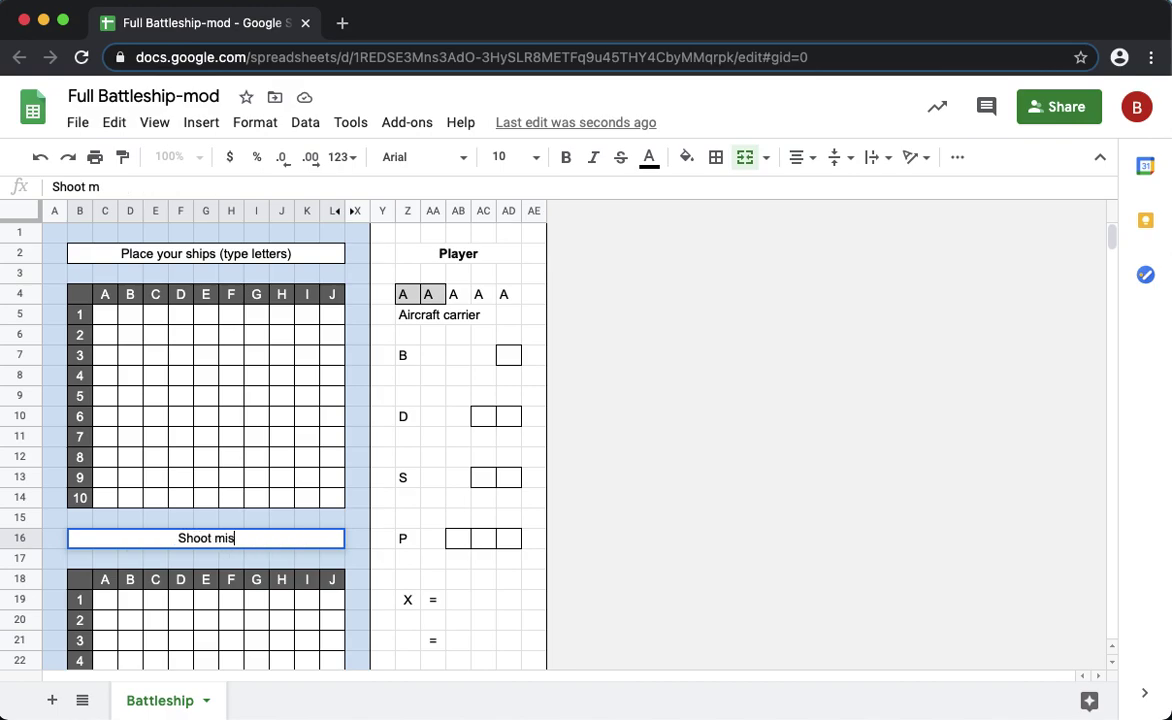
pyautogui.write('slles')
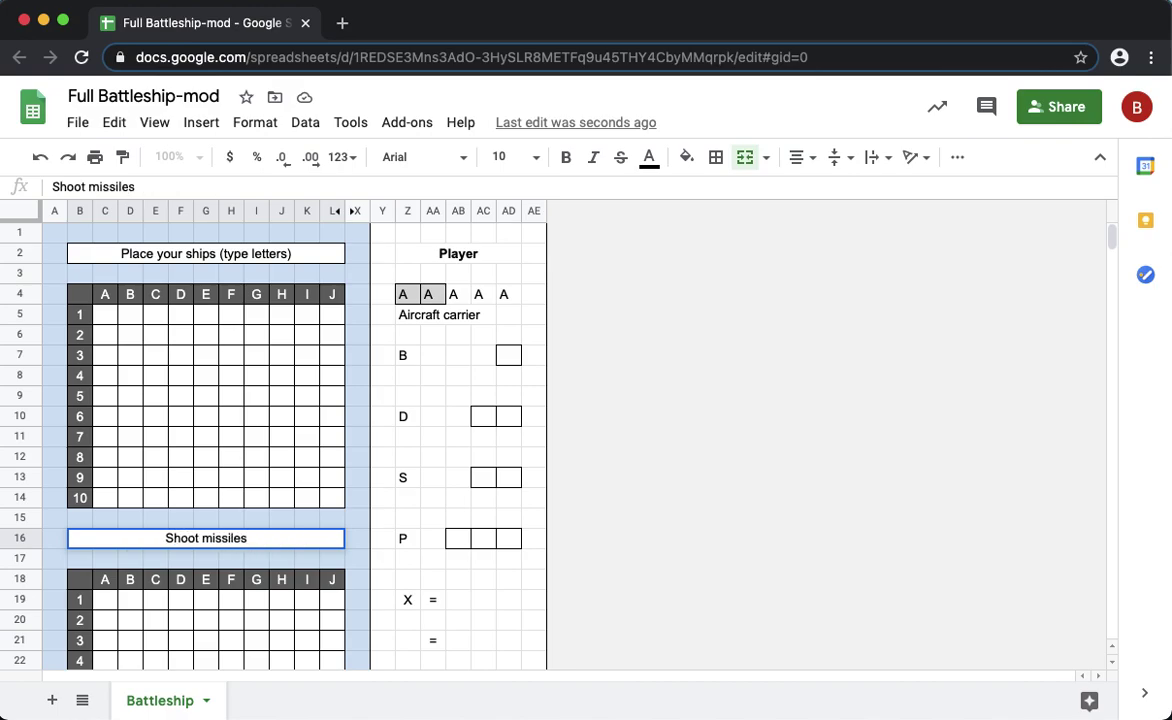
pyautogui.write(' (')
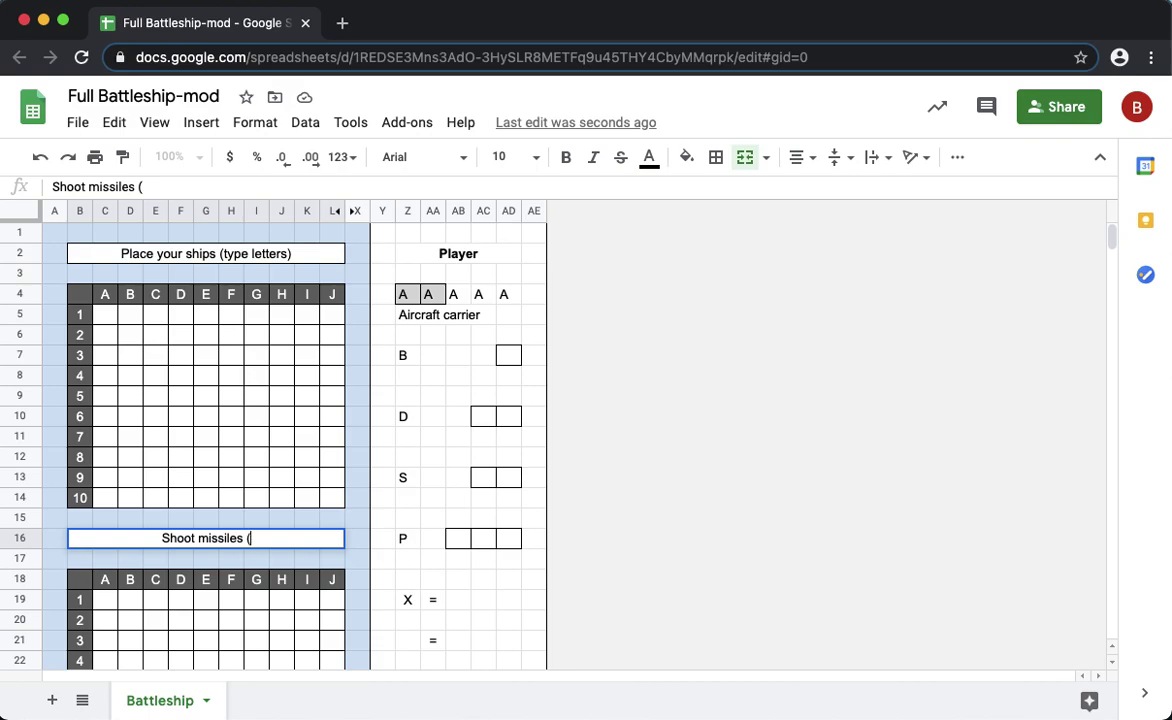
pyautogui.write('type ')
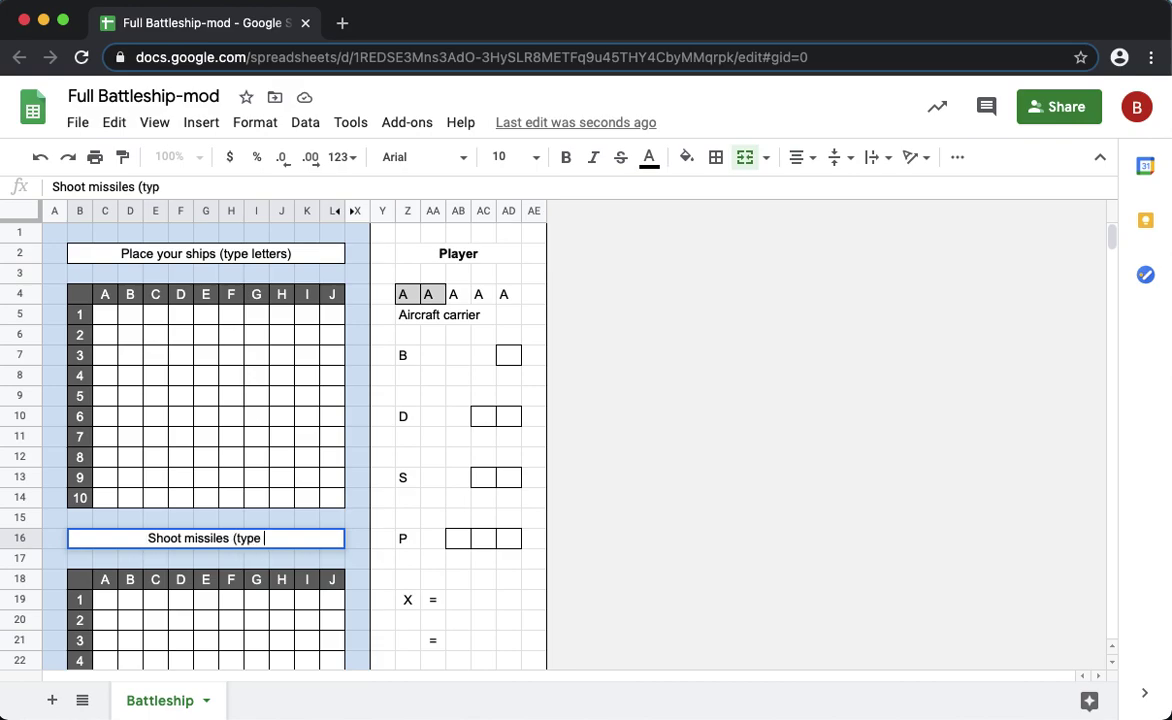
pyautogui.write('X and ')
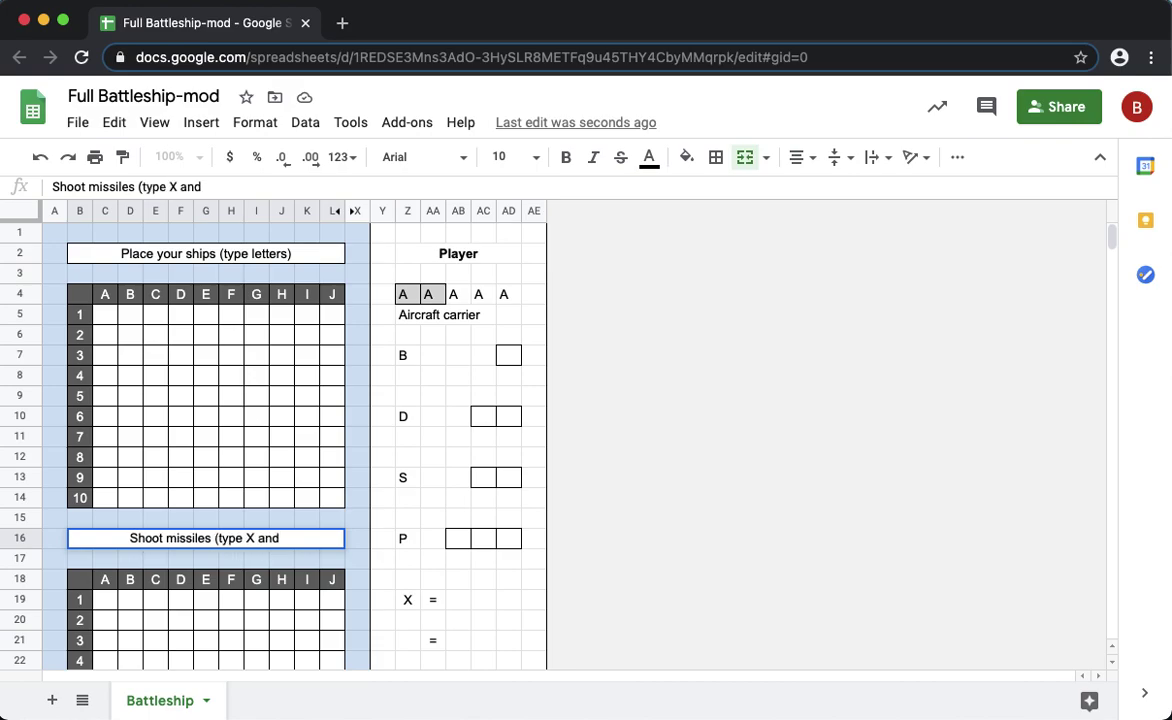
pyautogui.write('fill in color')
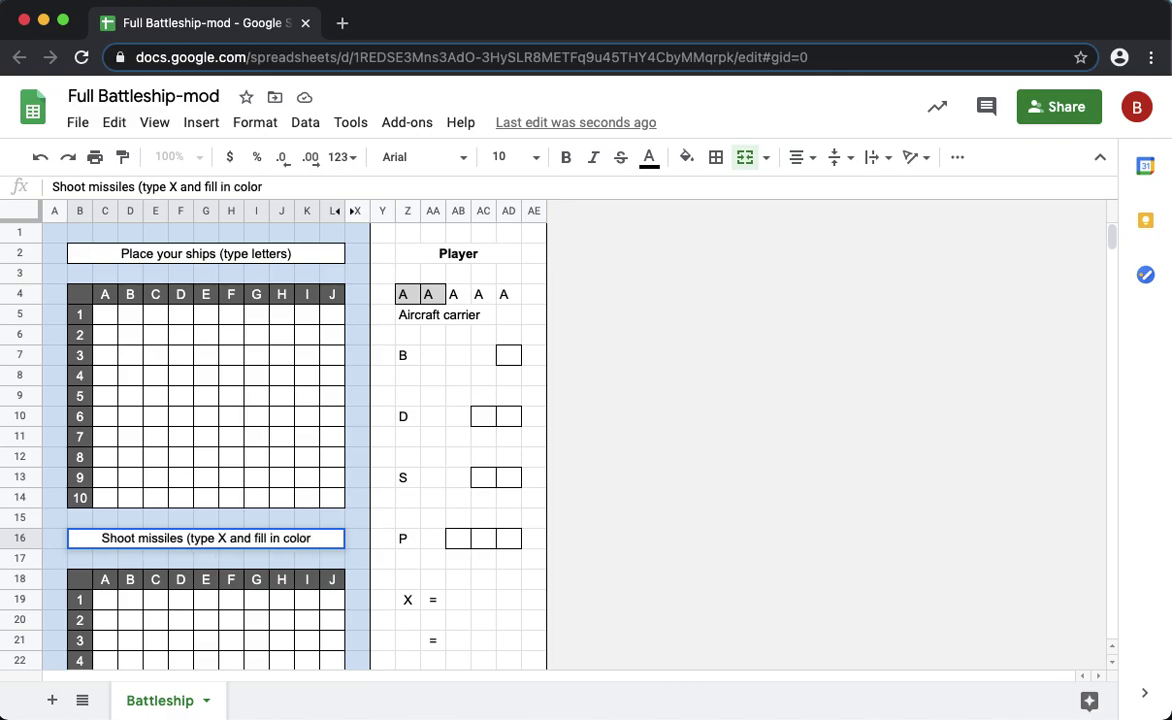
pyautogui.write(')')
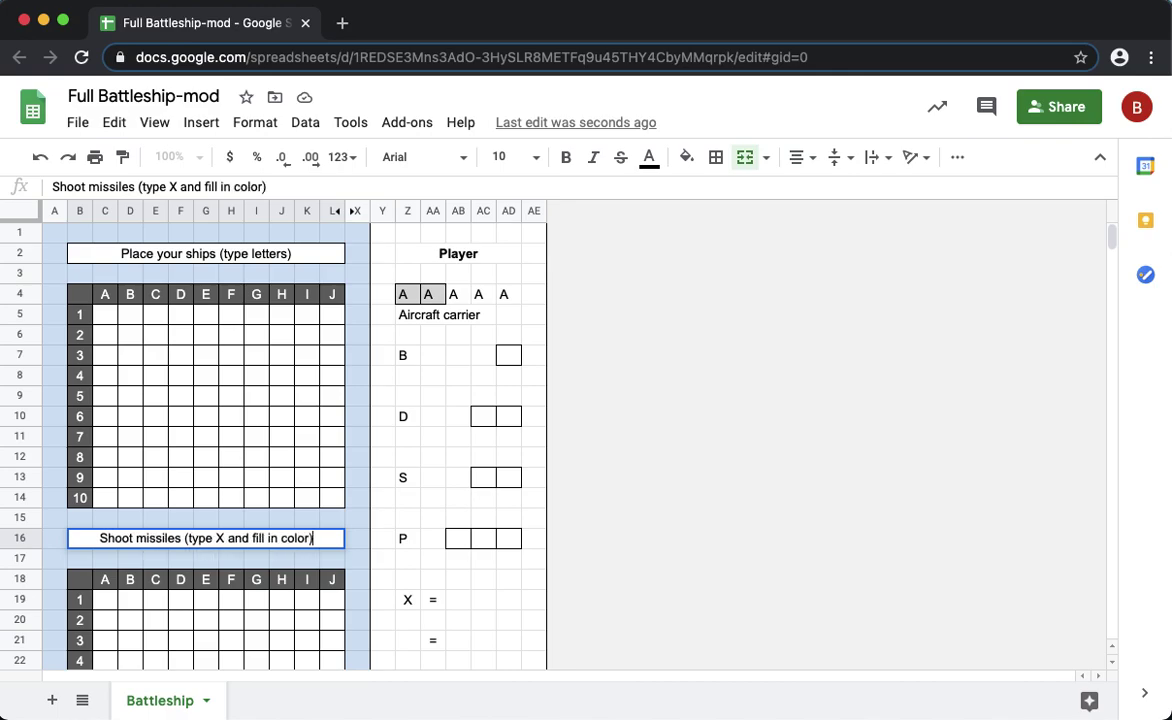
pyautogui.click(137, 538)
pyautogui.write('your')
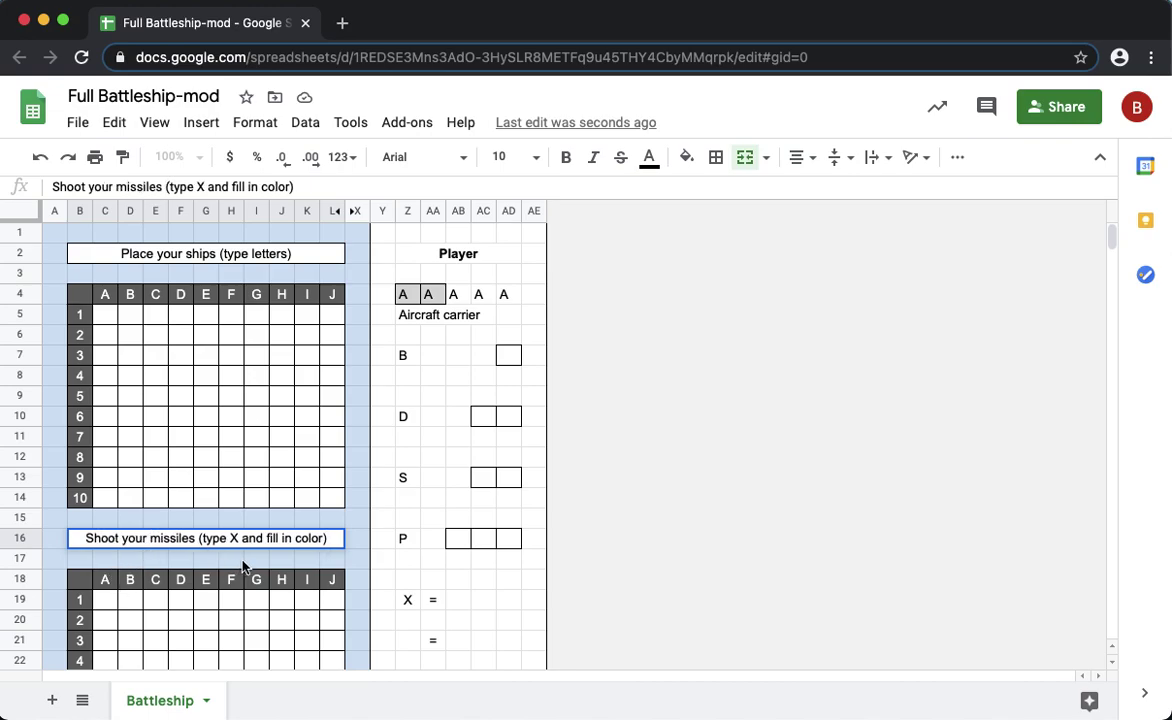
pyautogui.click(233, 562)
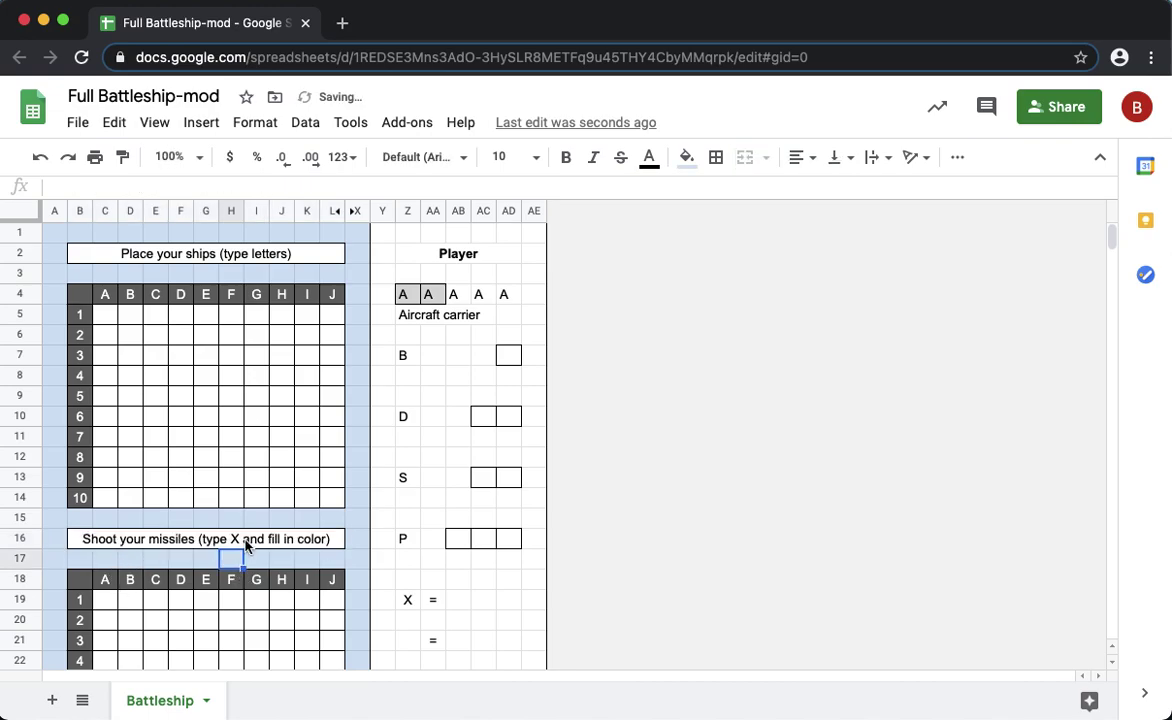
# Center the A letters in cells Z4:AA4
pyautogui.scroll(-5, 257, 495)
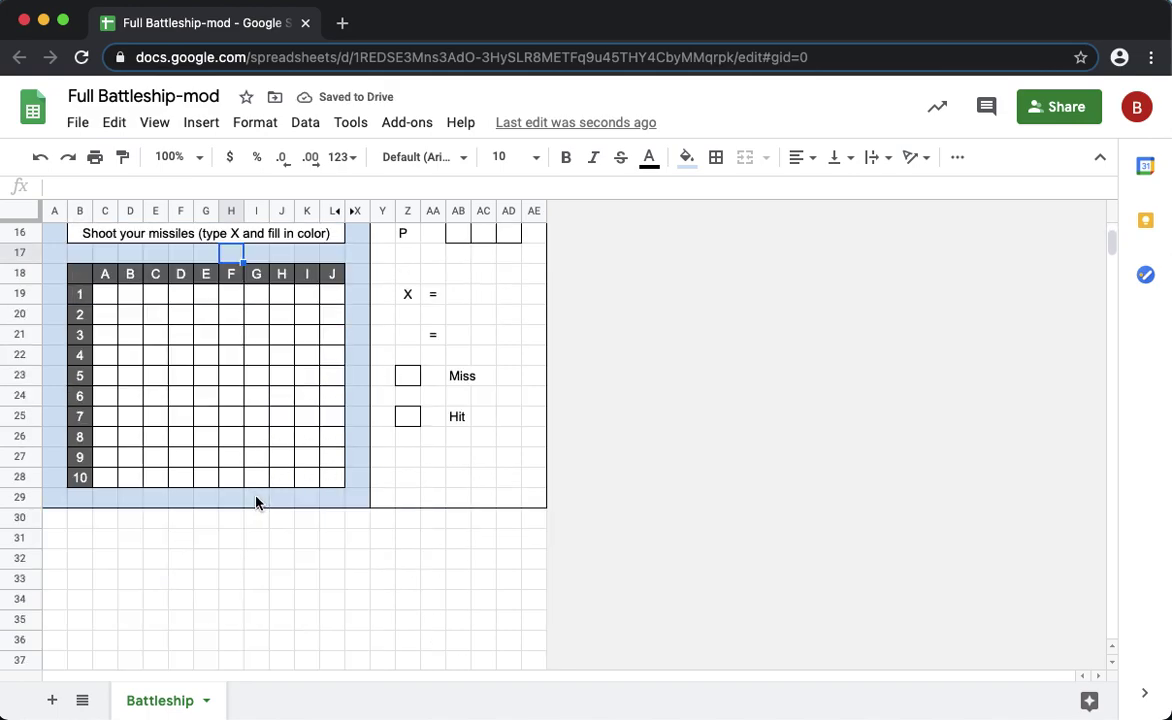
pyautogui.scroll(1, 255, 492)
pyautogui.scroll(5, 253, 488)
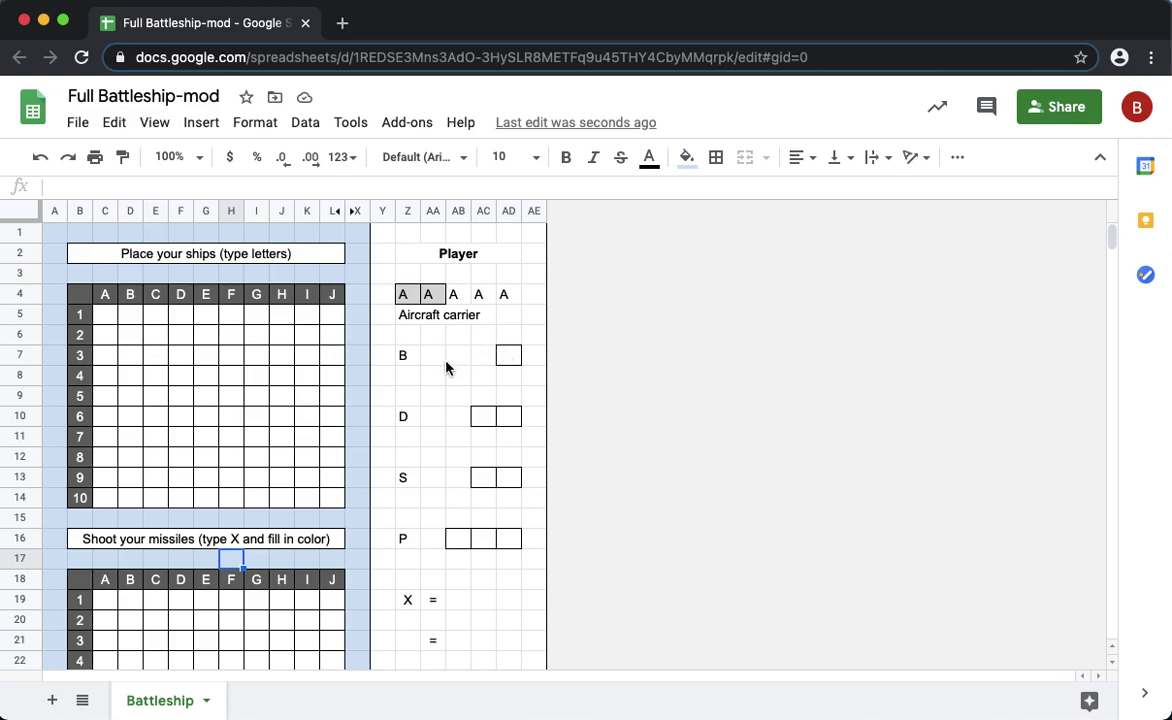
pyautogui.moveTo(400, 293); pyautogui.dragTo(495, 296)
pyautogui.click(440, 296)
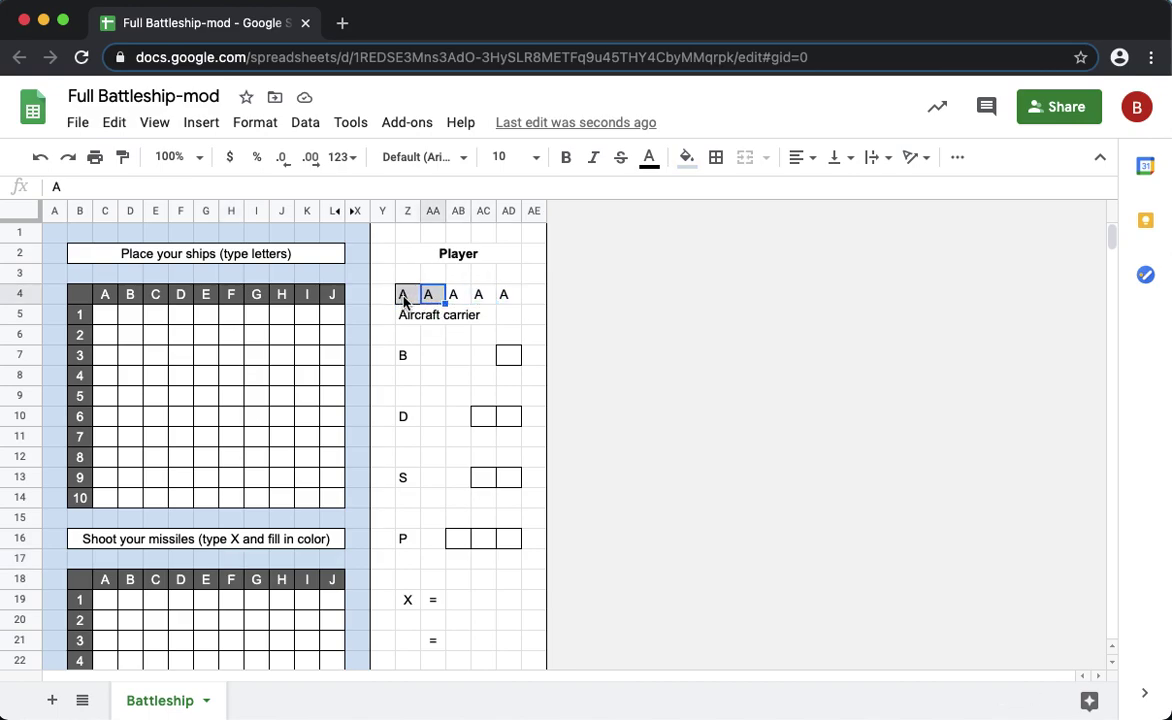
pyautogui.click(406, 298)
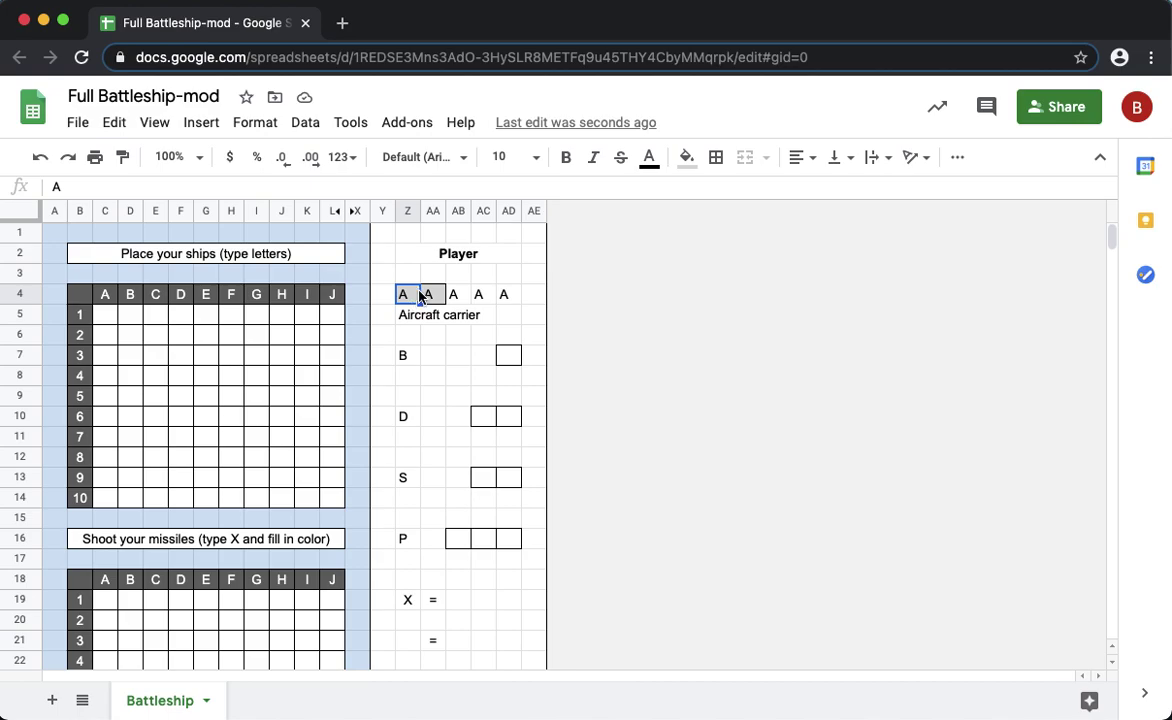
pyautogui.keyDown('shift'); pyautogui.click(430, 294); pyautogui.keyUp('shift')
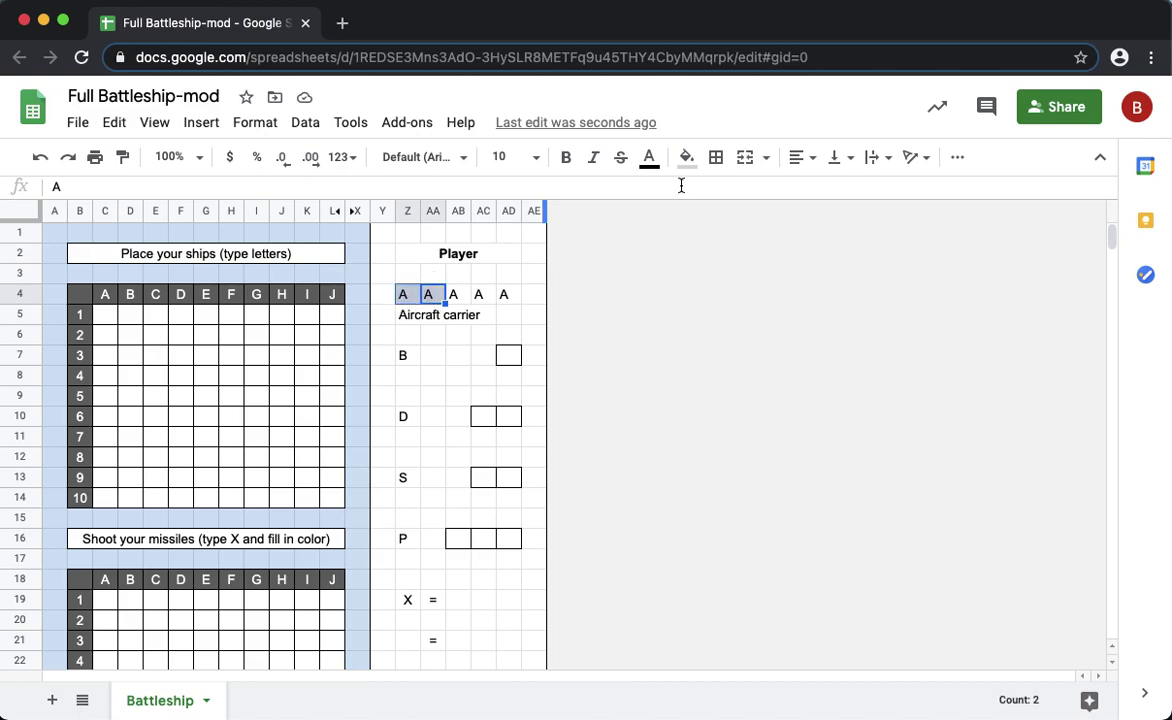
pyautogui.click(801, 162)
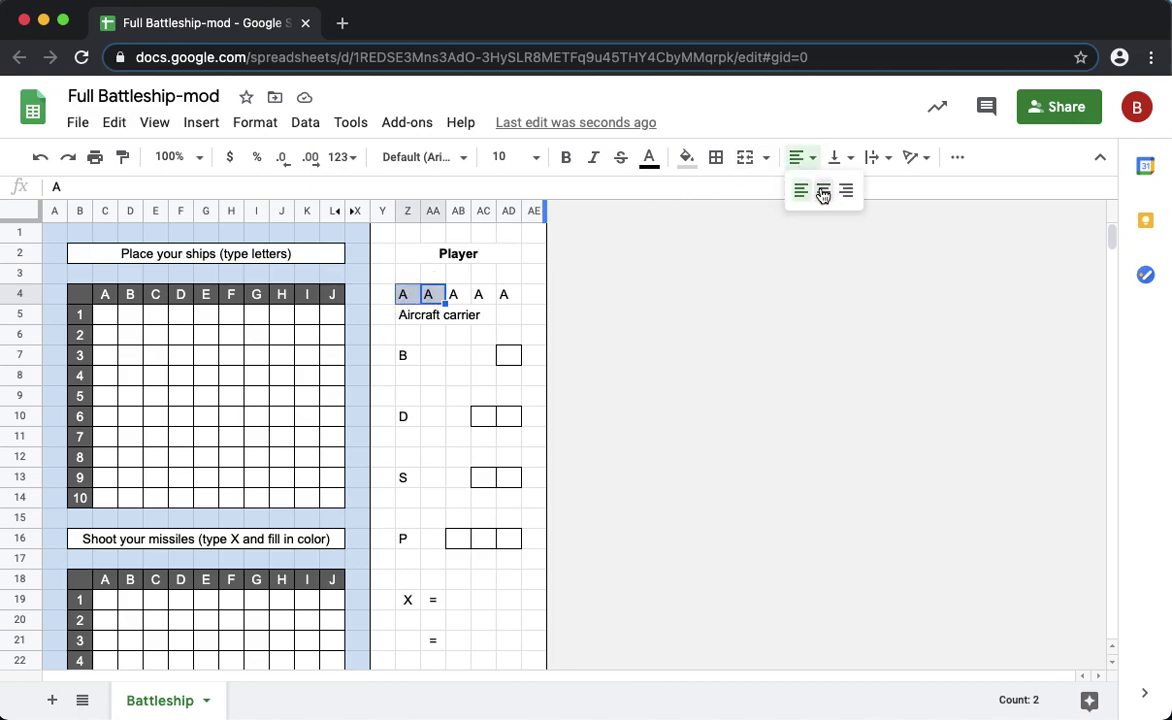
pyautogui.click(824, 192)
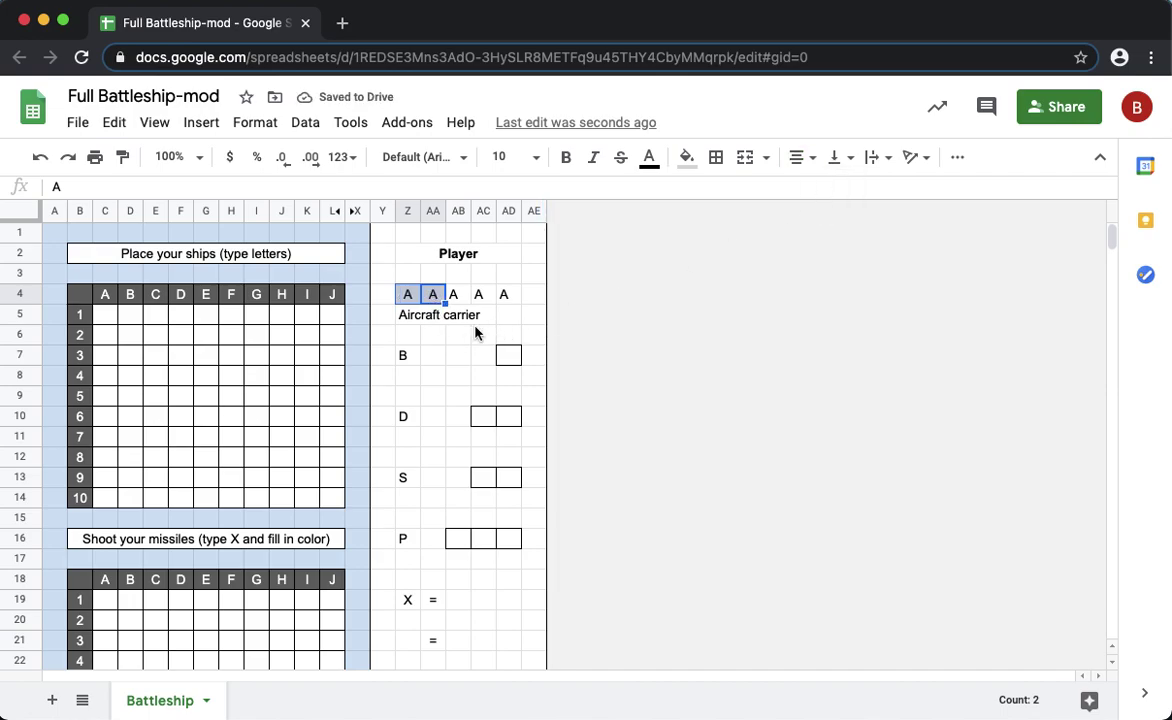
pyautogui.click(468, 333)
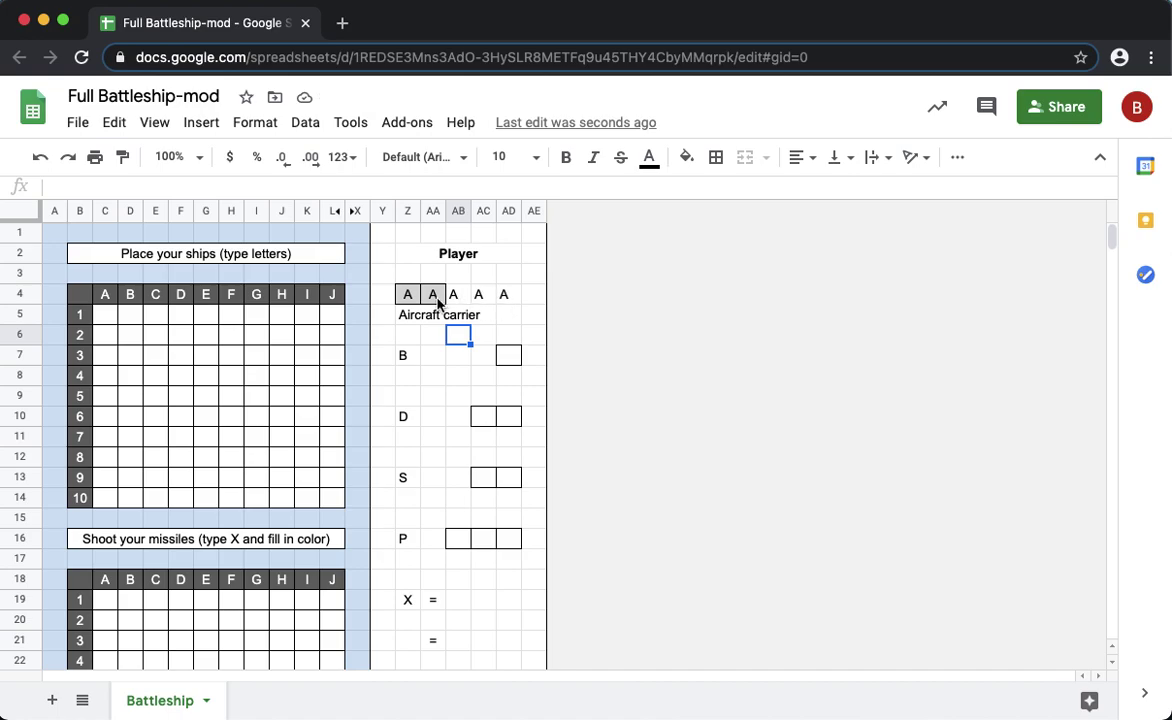
# Paint AA4's grey boxed format onto AB4:AD4
pyautogui.click(434, 298)
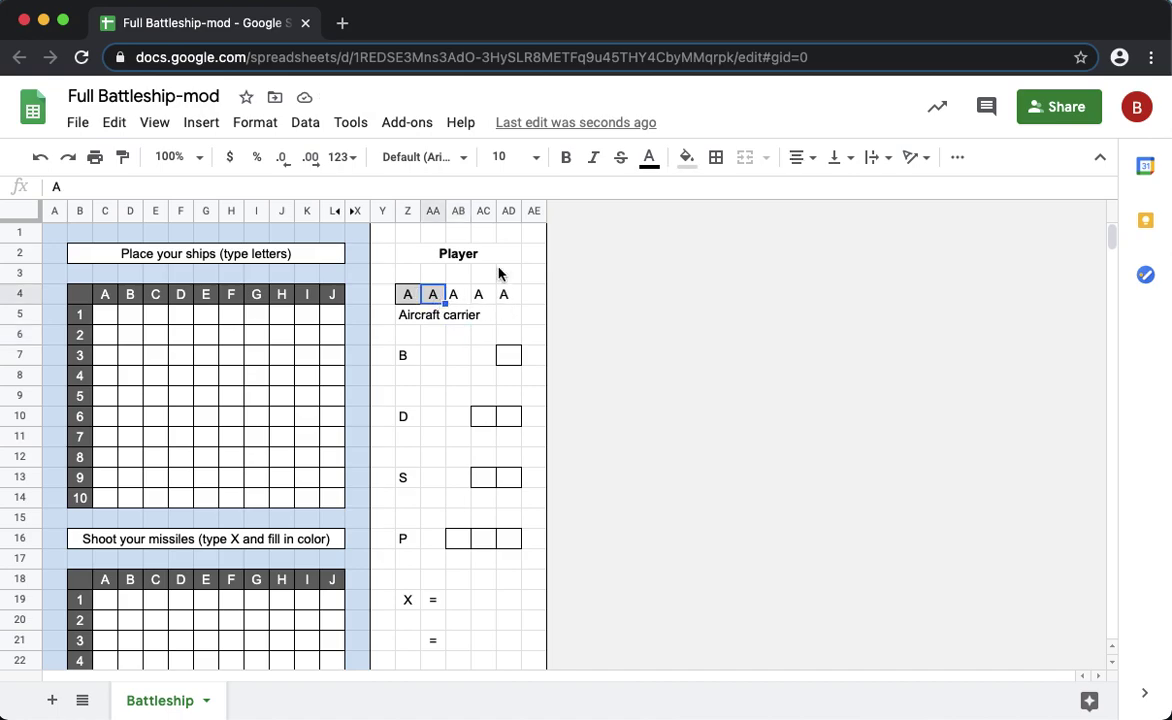
pyautogui.click(122, 157)
pyautogui.moveTo(458, 294); pyautogui.dragTo(508, 294)
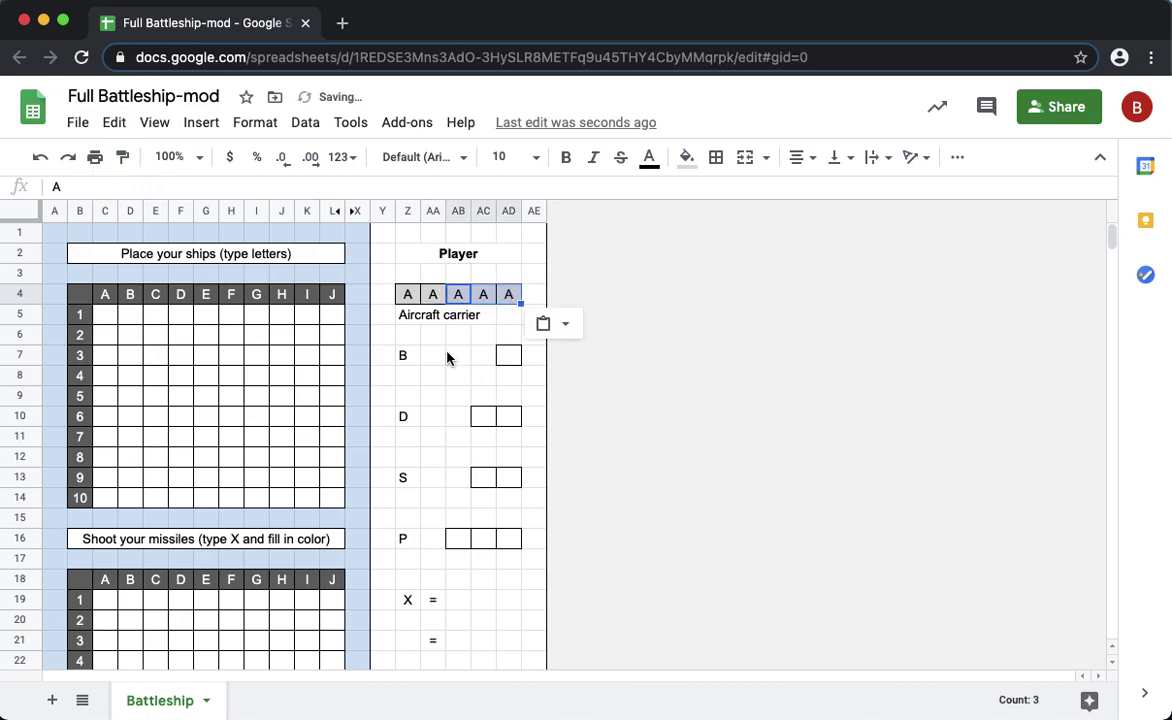
pyautogui.click(440, 356)
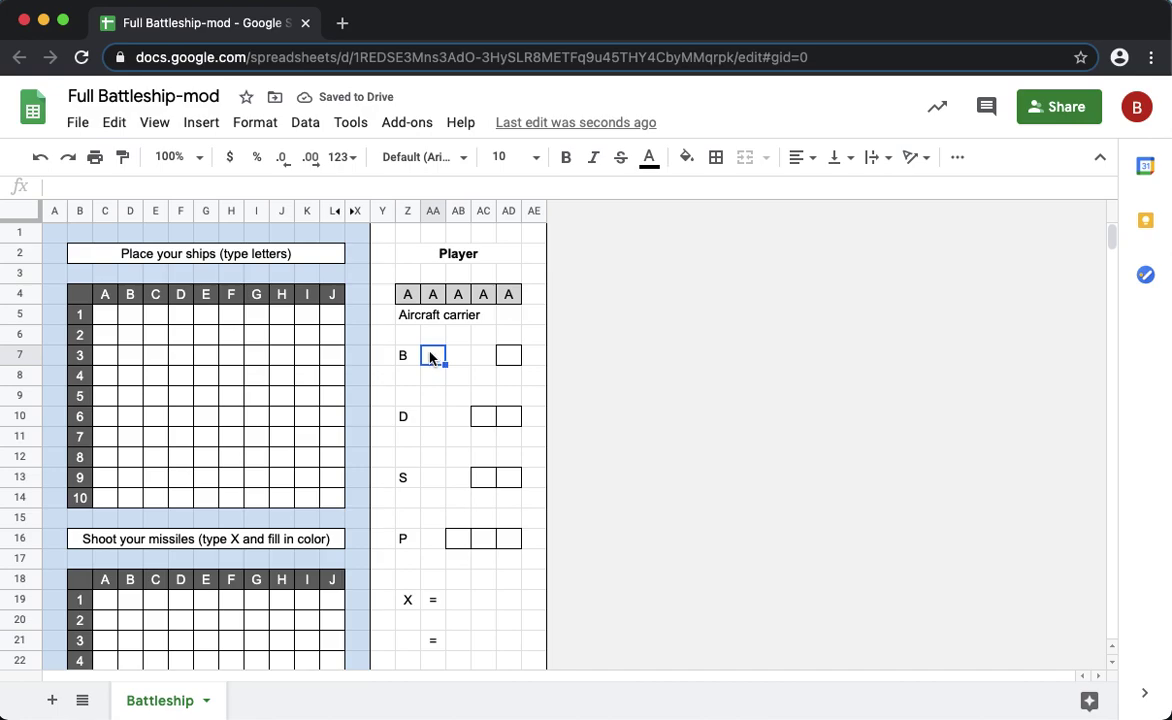
# Enter 'Battleship' in cell Z8 beneath the B row of the Player key
pyautogui.click(411, 371)
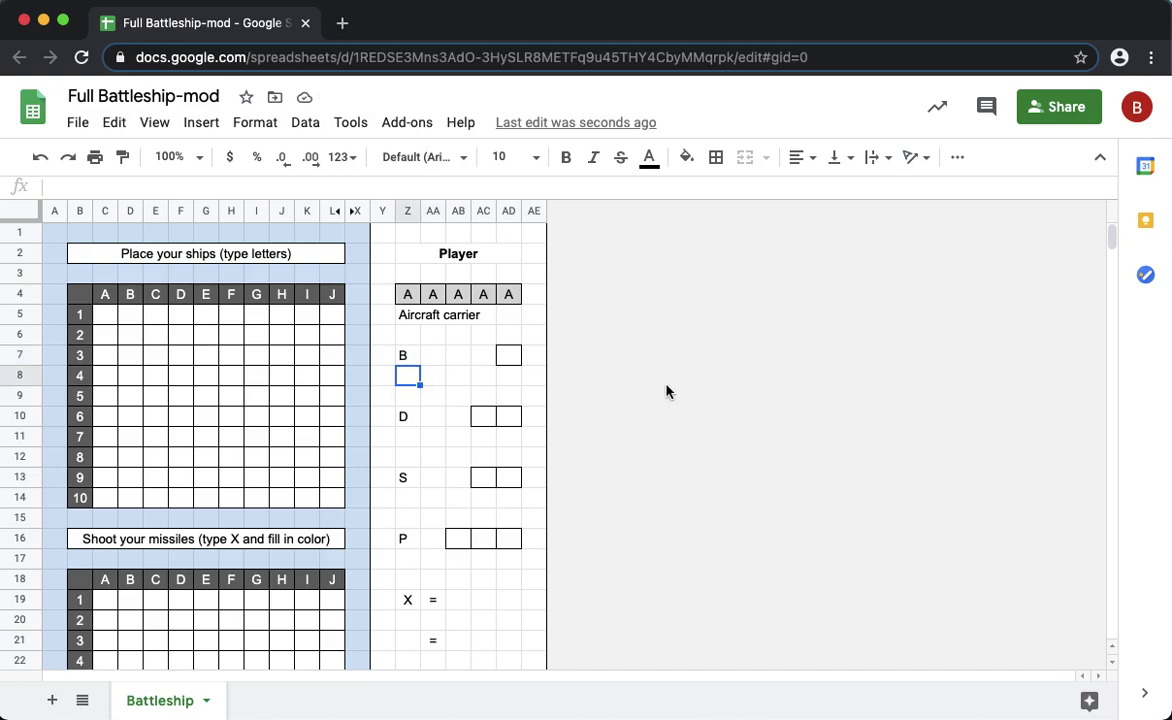
pyautogui.write('Battleship')
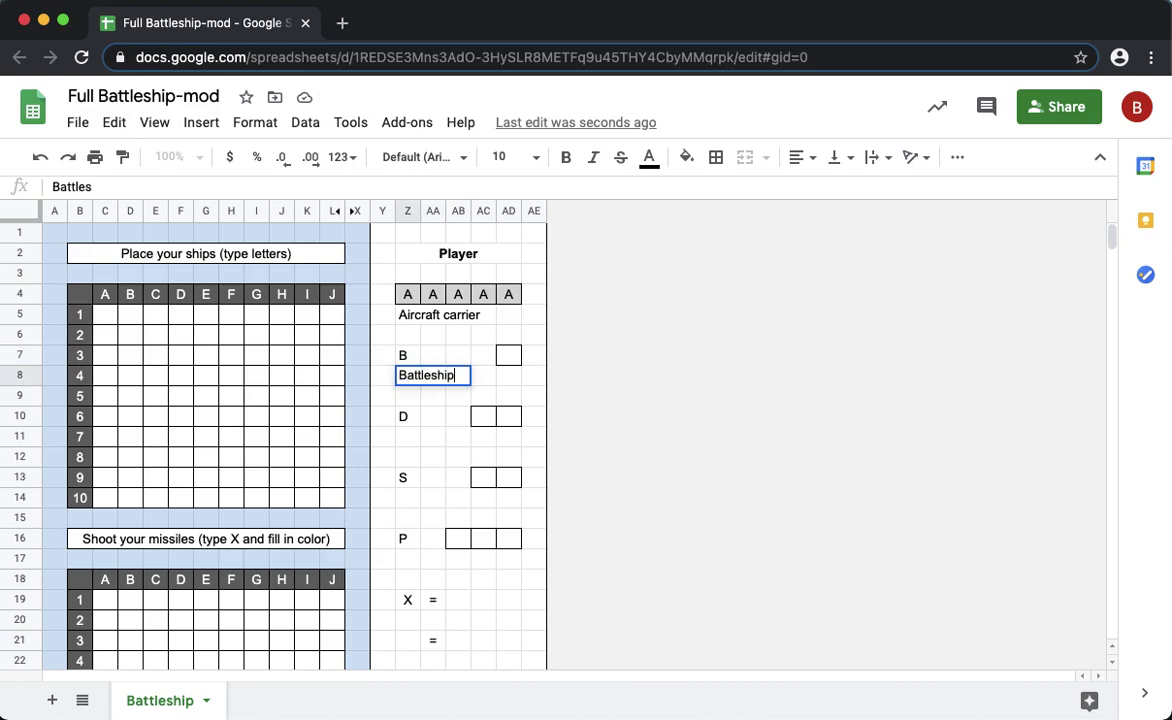
pyautogui.press('Return')
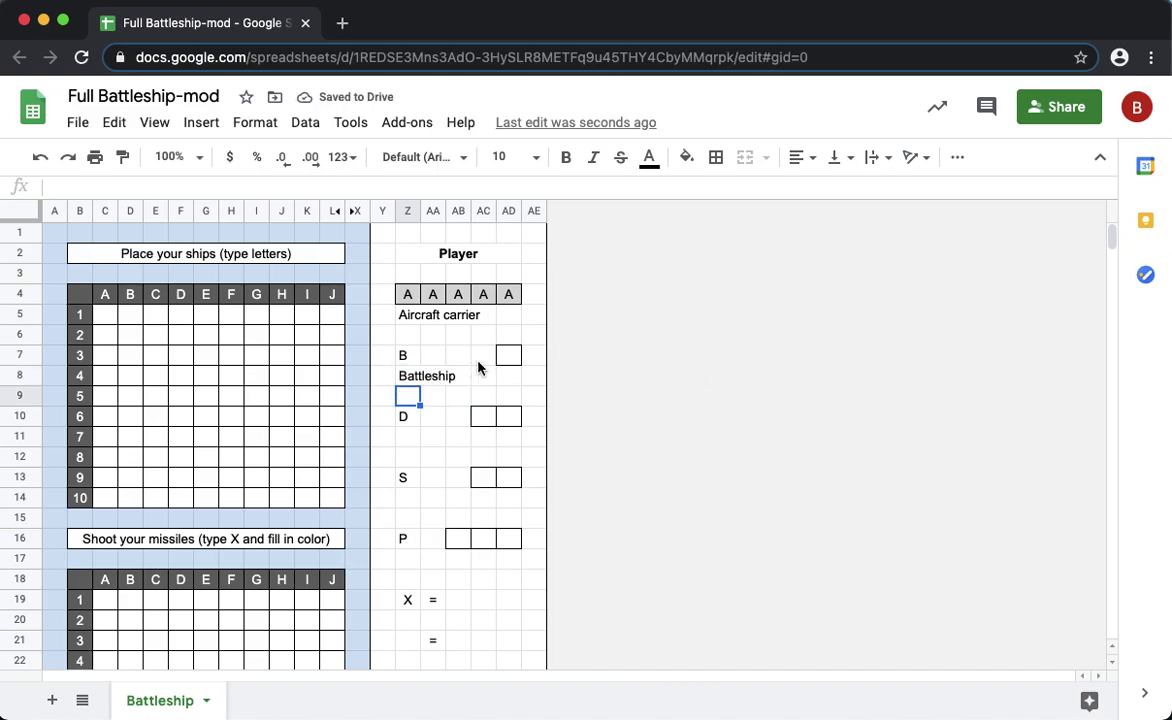
pyautogui.click(406, 357)
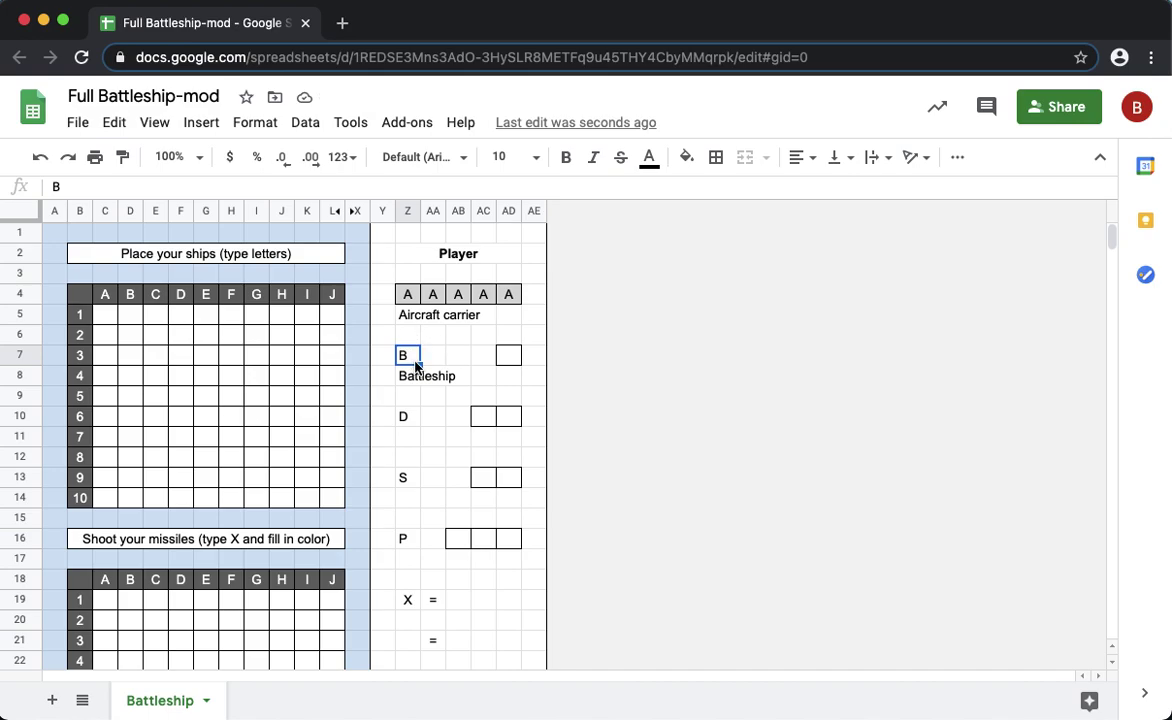
# Give the Battleship's B cell a full border and centre the letter horizontally and vertically
pyautogui.click(716, 157)
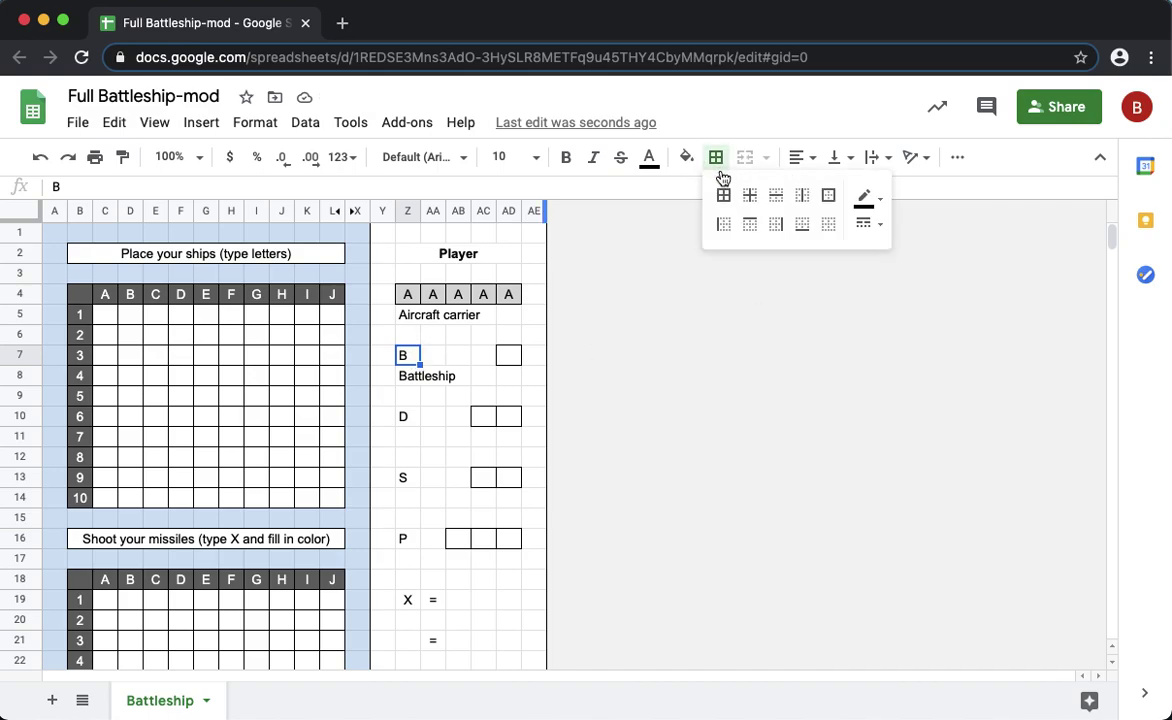
pyautogui.click(723, 196)
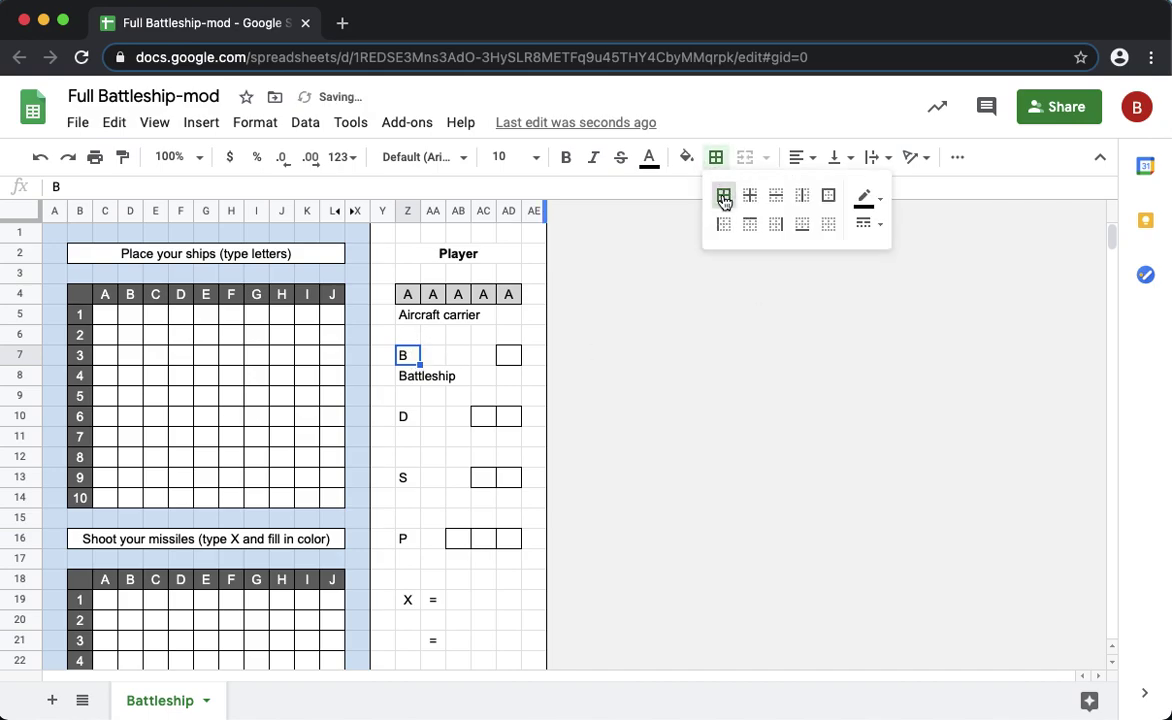
pyautogui.click(803, 158)
pyautogui.click(824, 196)
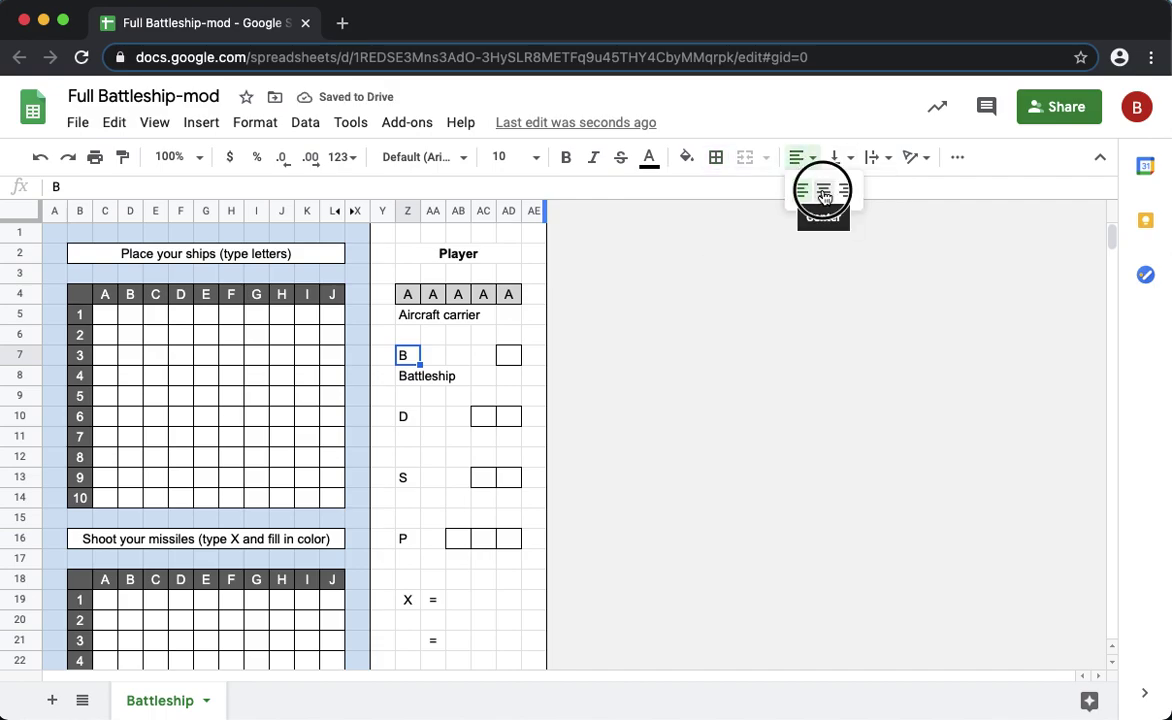
pyautogui.click(836, 160)
pyautogui.click(858, 199)
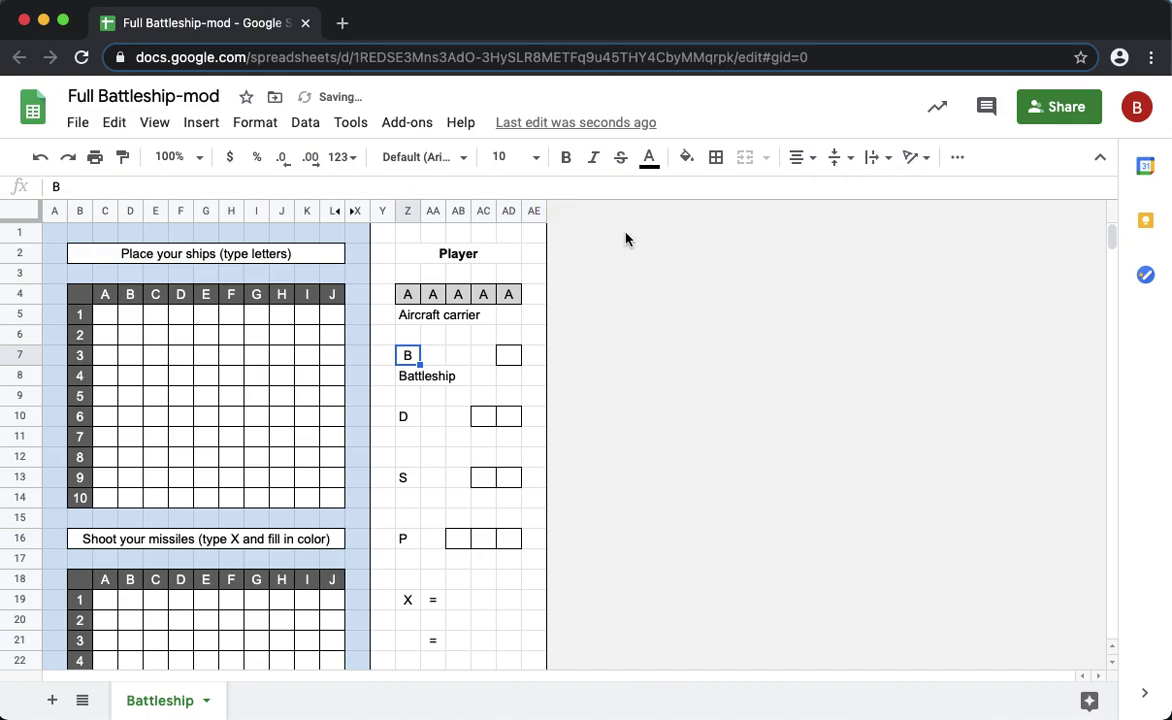
# Fill the B cell with the light grey used on the Aircraft carrier's A cells
pyautogui.click(686, 158)
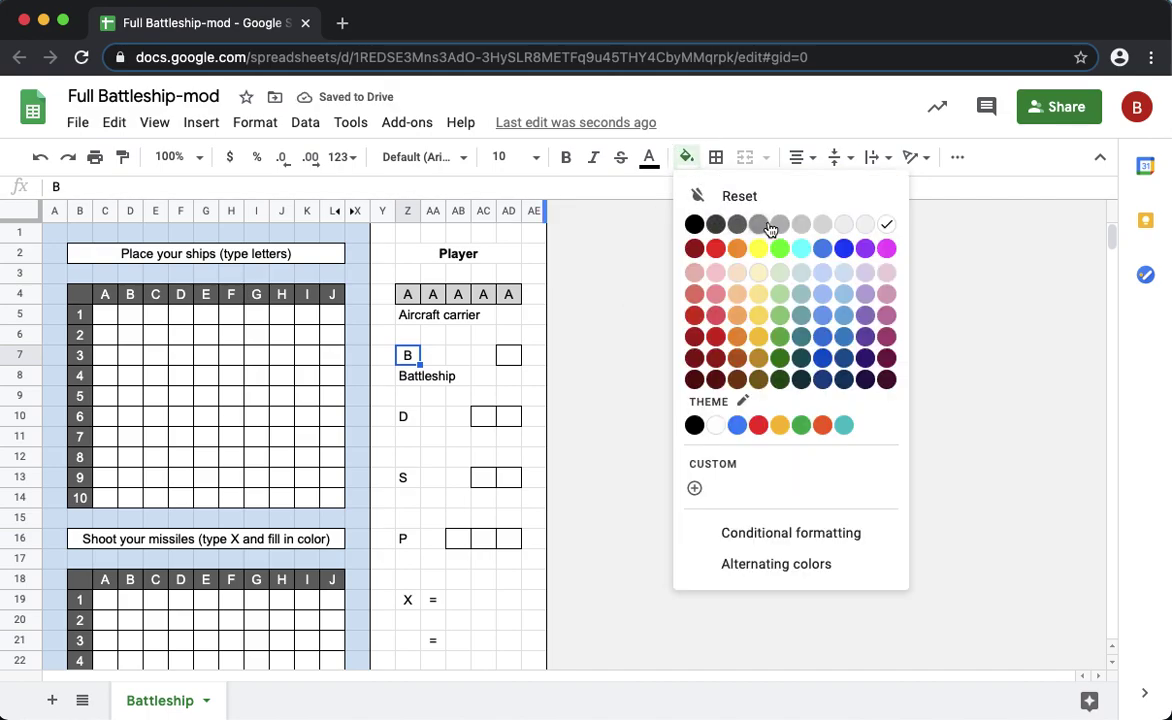
pyautogui.moveTo(411, 302); pyautogui.dragTo(508, 294)
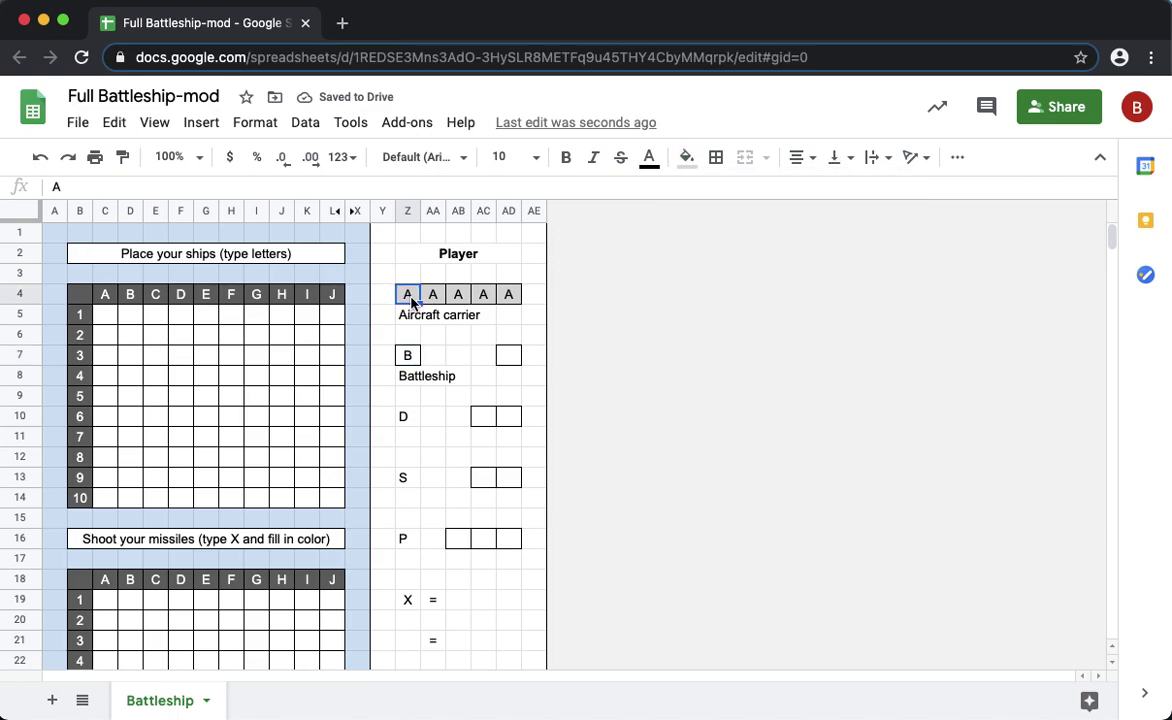
pyautogui.click(686, 158)
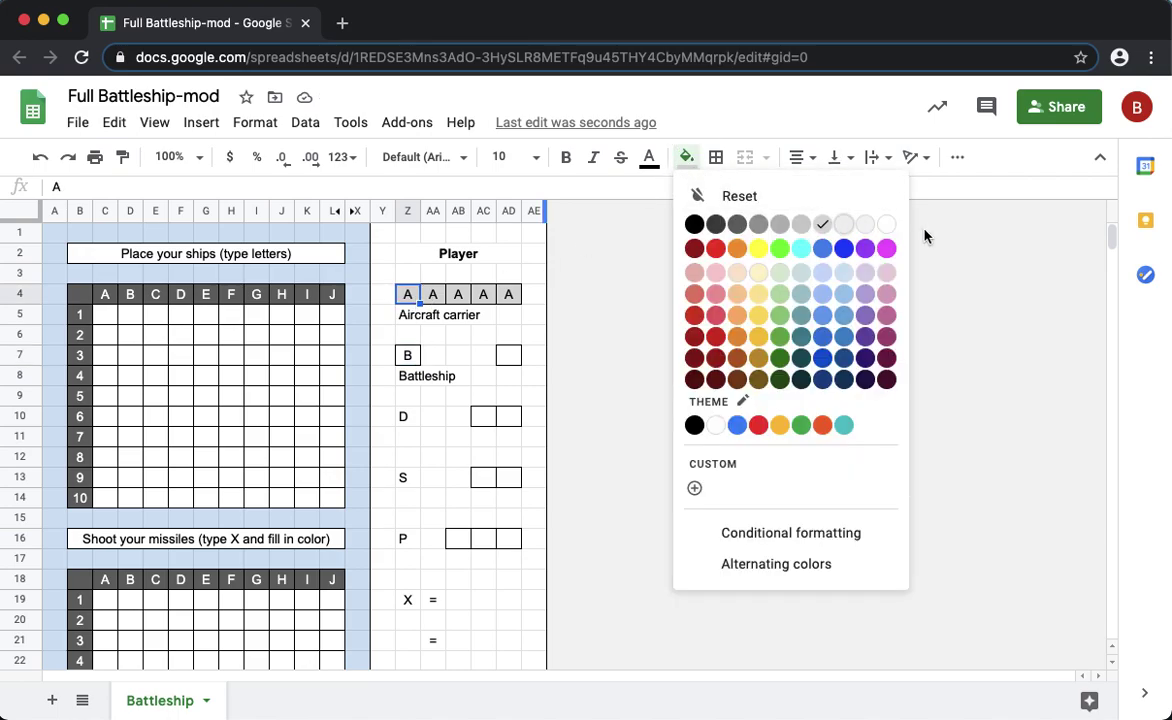
pyautogui.click(407, 356)
pyautogui.click(675, 158)
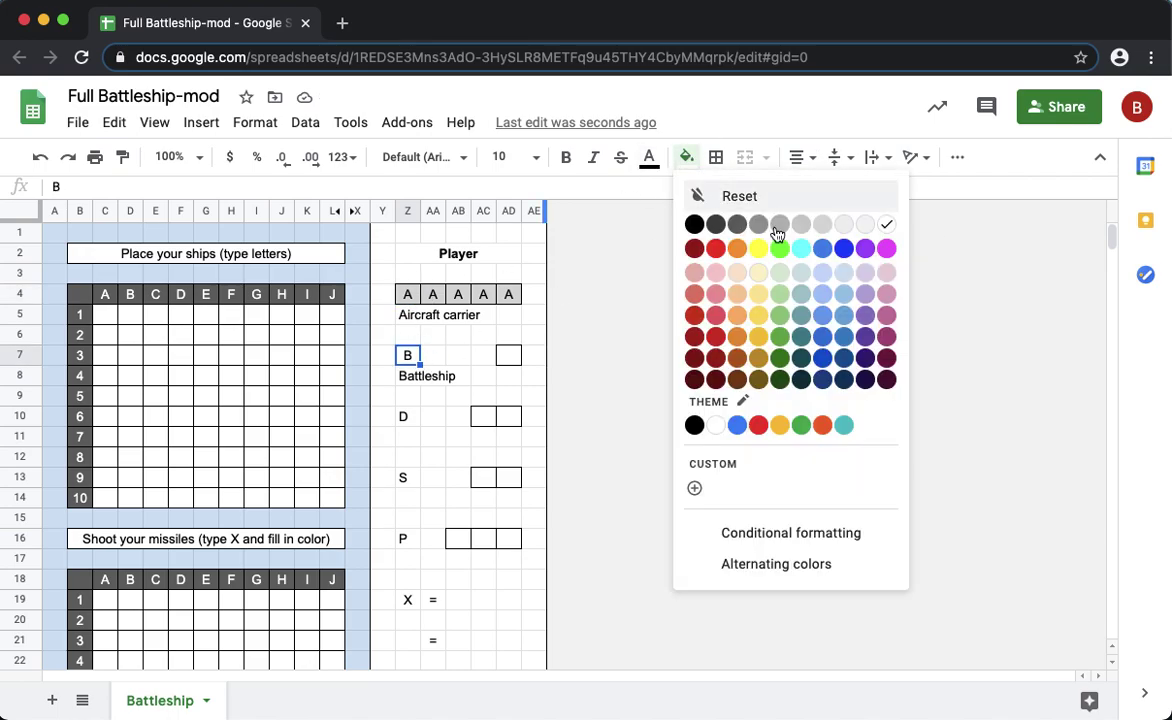
pyautogui.click(829, 228)
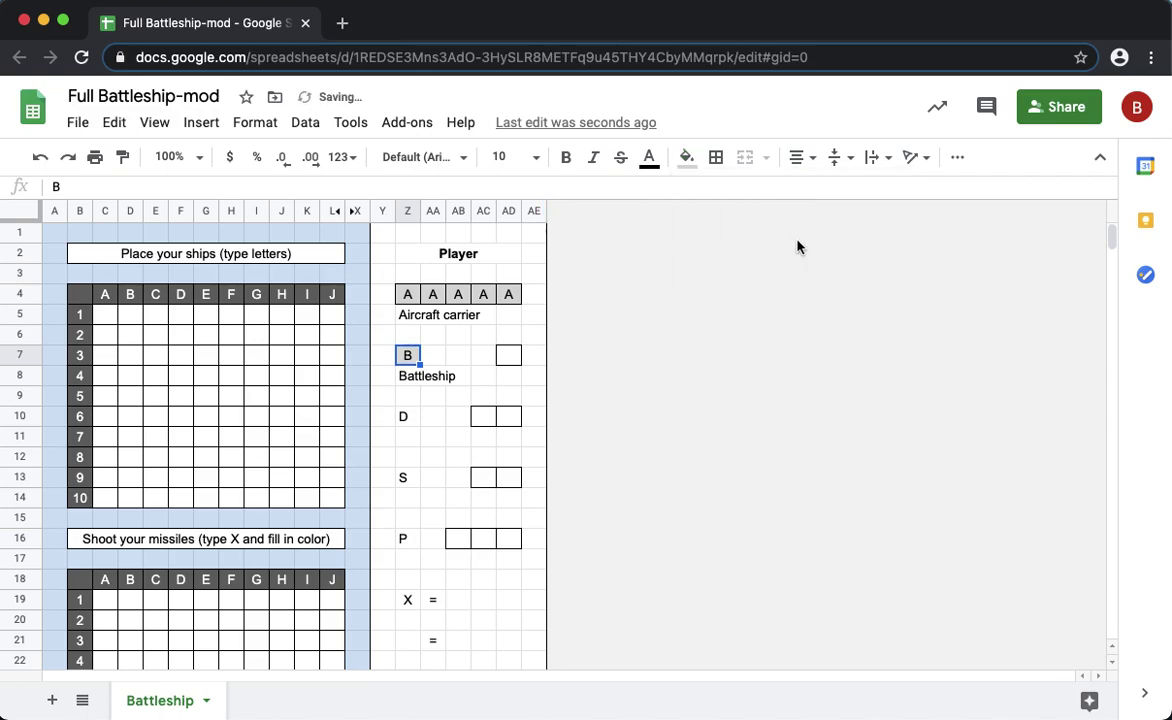
pyautogui.click(435, 365)
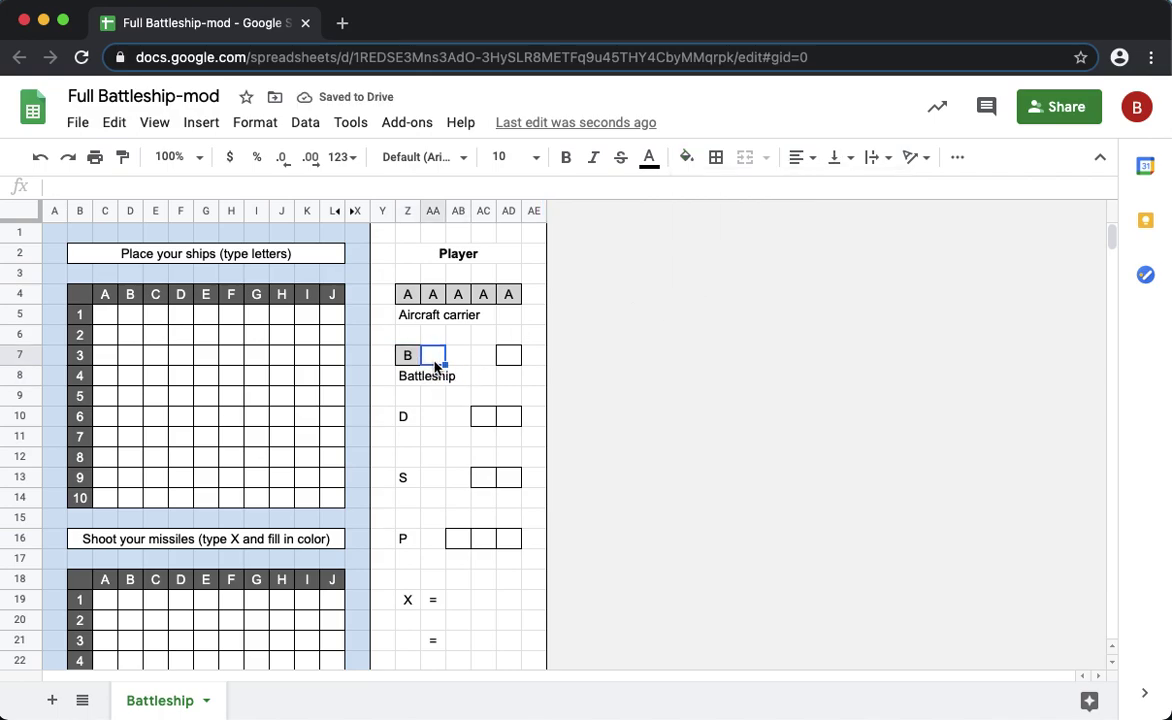
# Copy an A cell into the three empty Battleship cells, then undo that mistaken paste
pyautogui.click(411, 295)
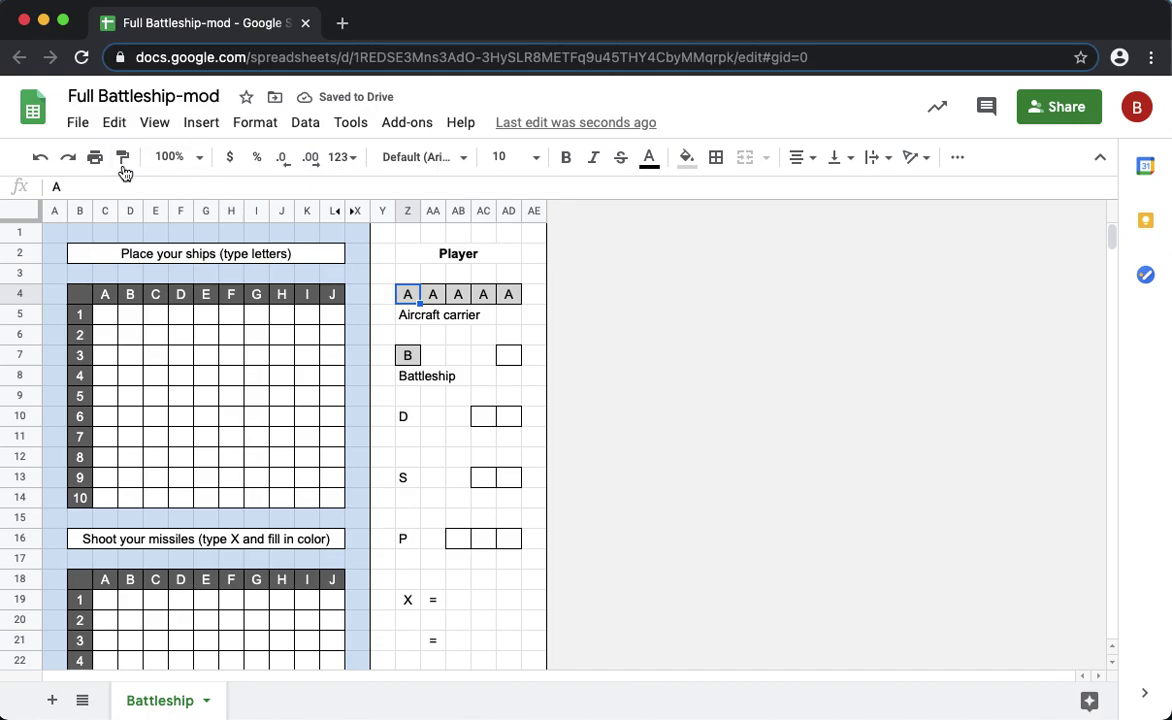
pyautogui.click(114, 122)
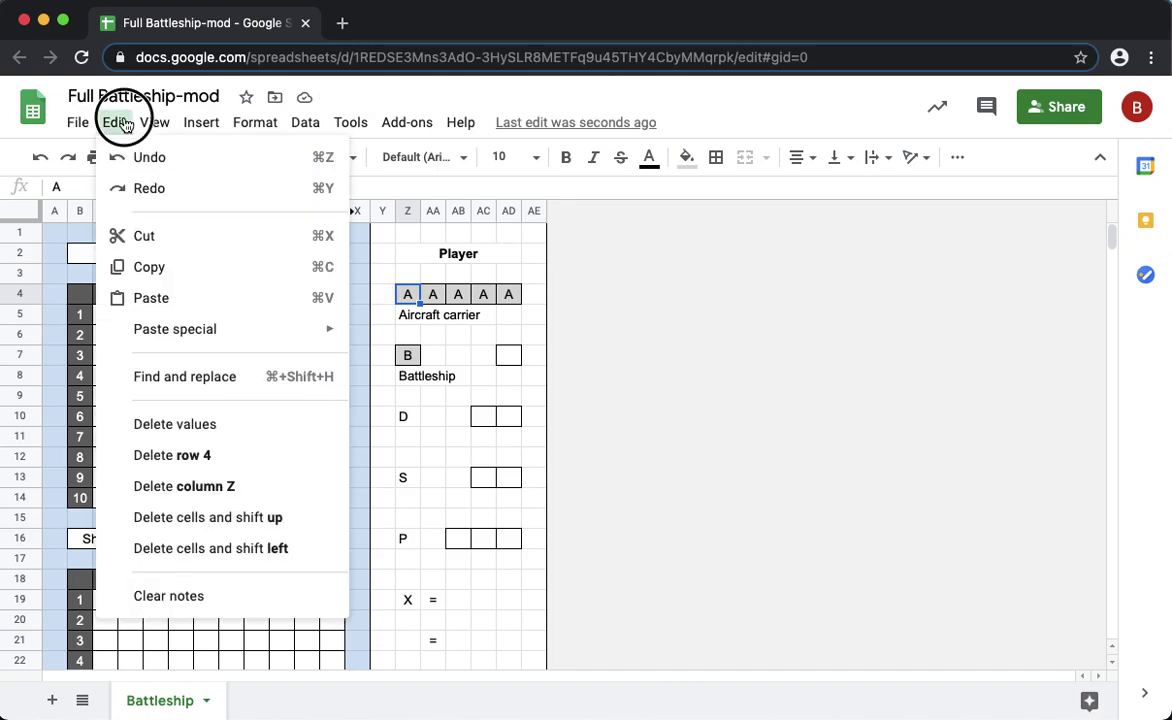
pyautogui.click(153, 266)
pyautogui.moveTo(434, 358); pyautogui.dragTo(494, 362)
pyautogui.click(114, 122)
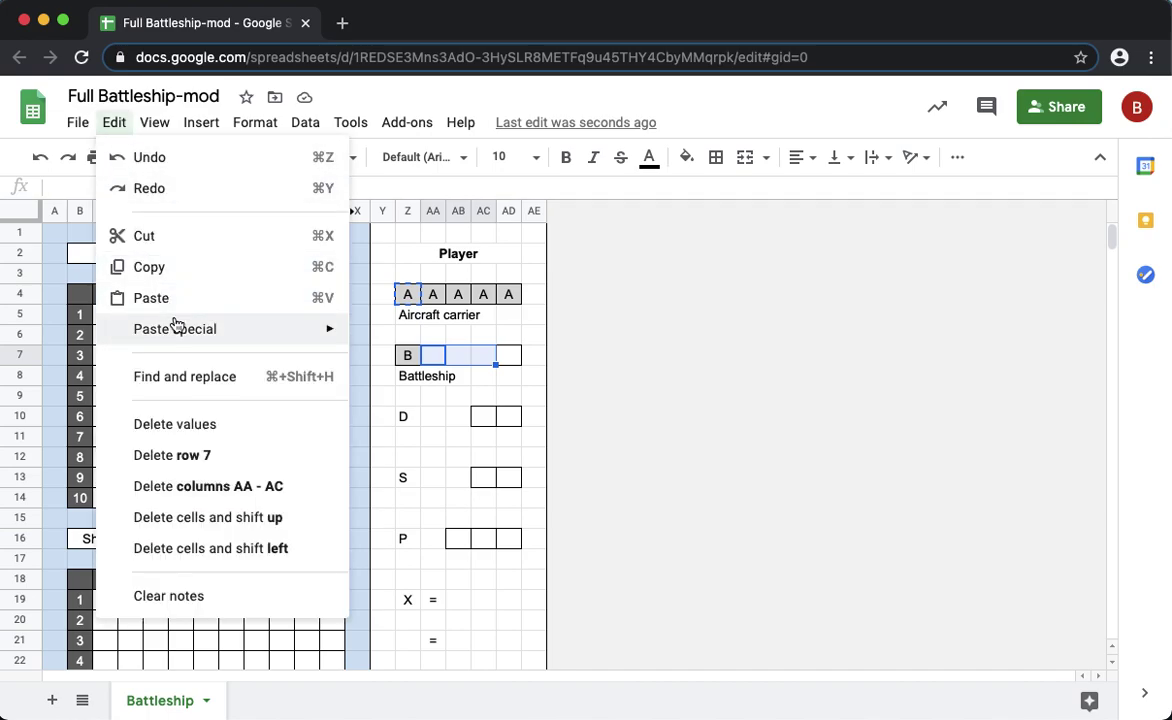
pyautogui.click(180, 300)
pyautogui.click(434, 358)
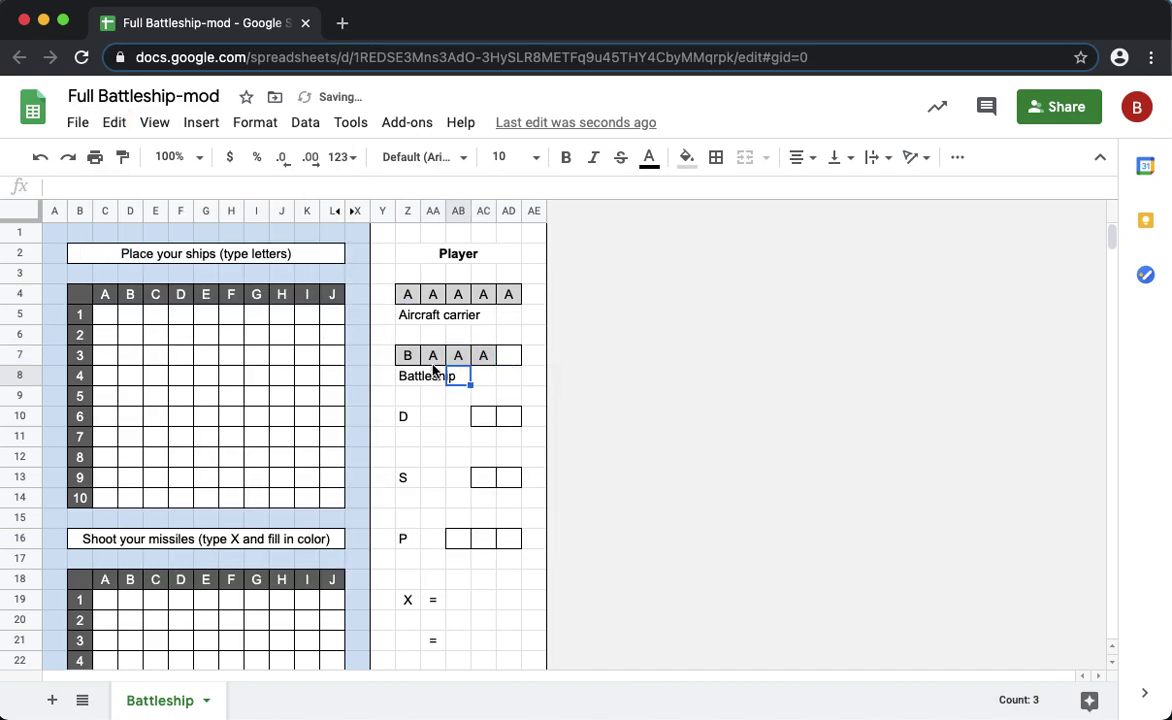
pyautogui.press('super+z')
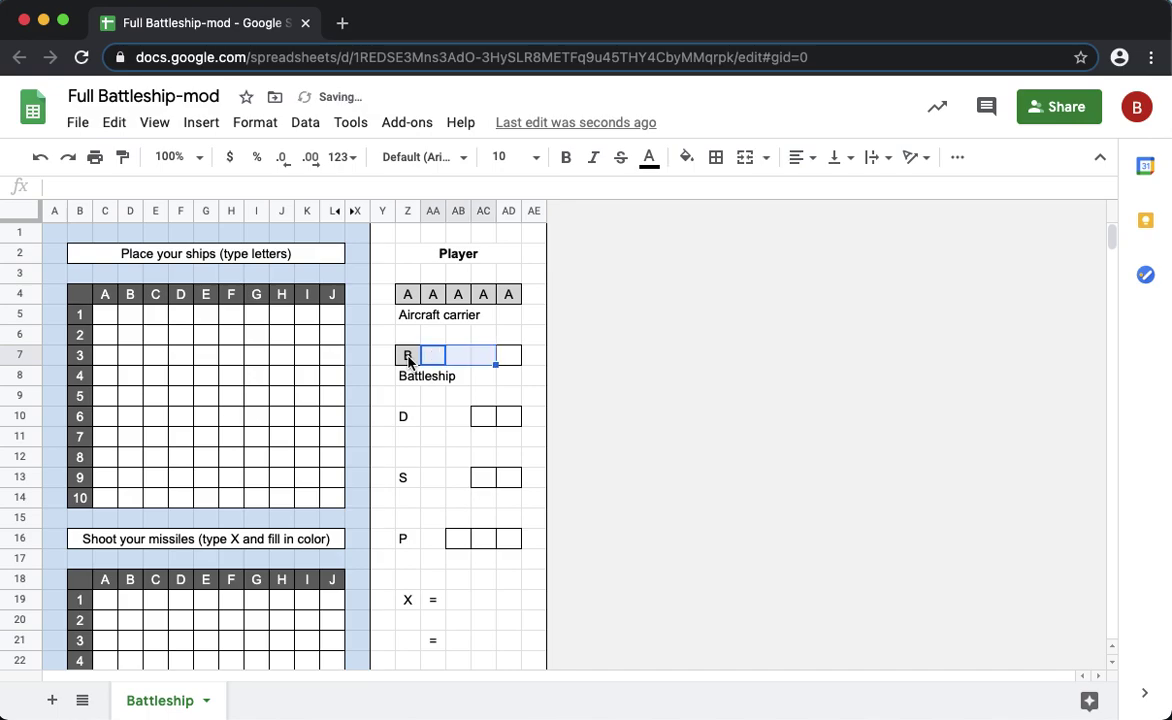
# Copy the grey B cell into AA7:AC7 so the Battleship shows four B cells
pyautogui.click(408, 358)
pyautogui.click(118, 122)
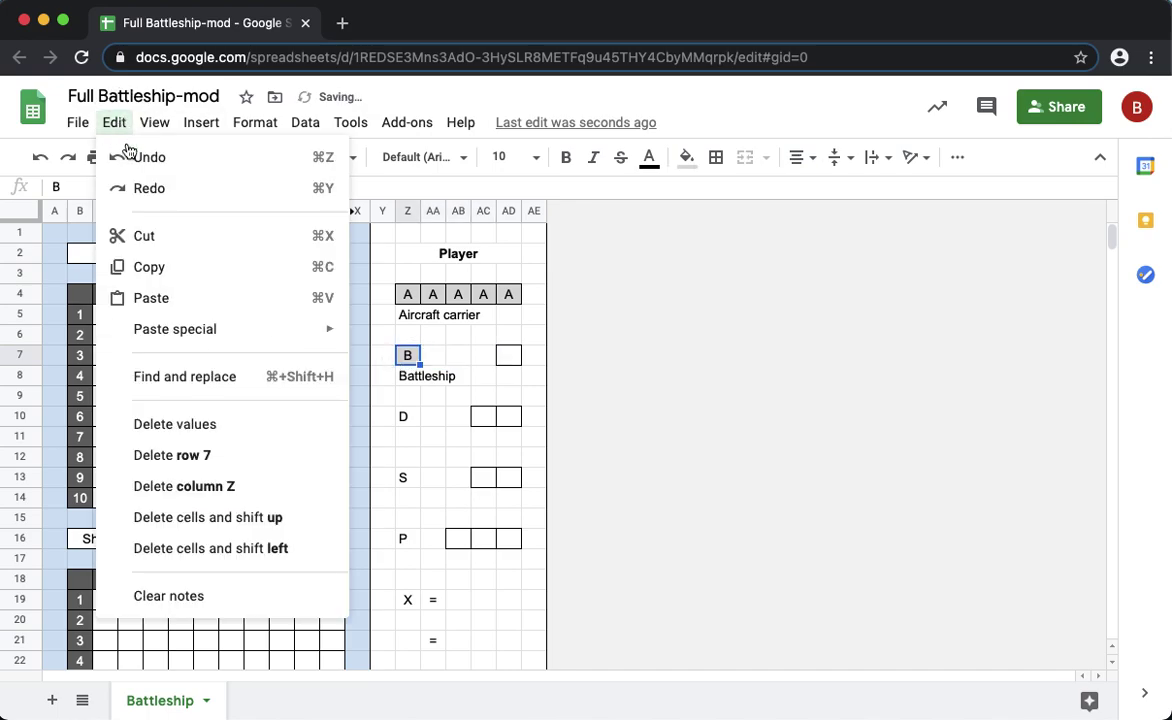
pyautogui.click(157, 267)
pyautogui.click(458, 360)
pyautogui.moveTo(462, 366); pyautogui.dragTo(488, 358)
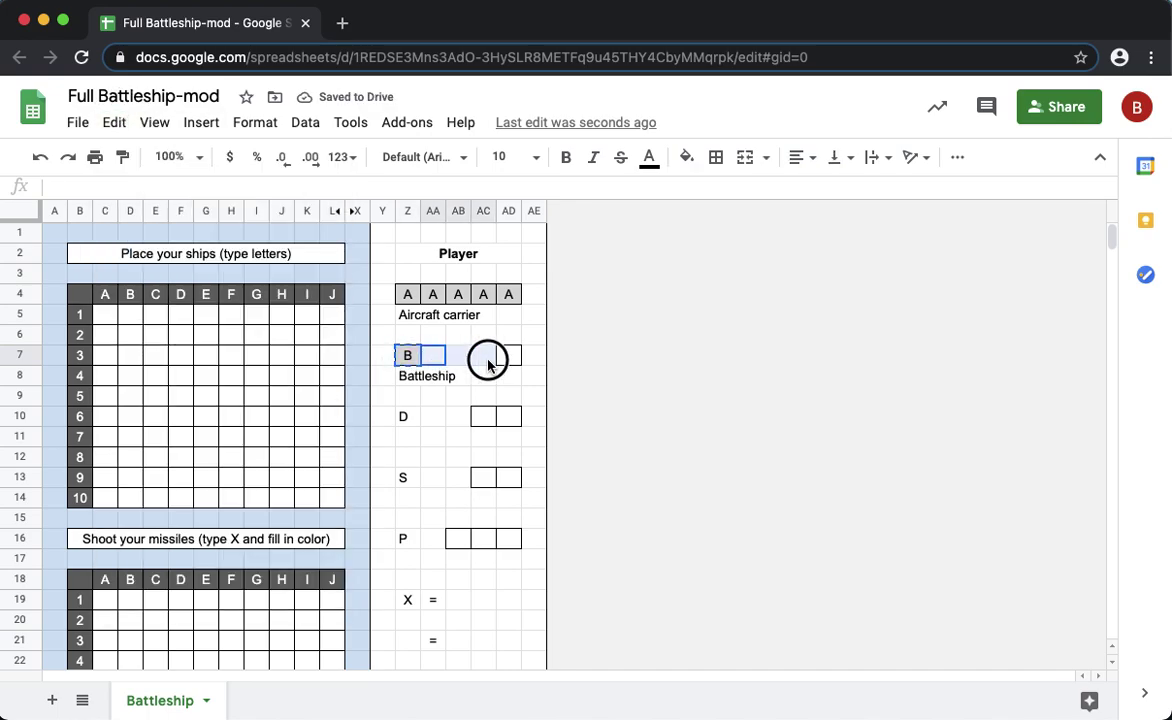
pyautogui.click(114, 122)
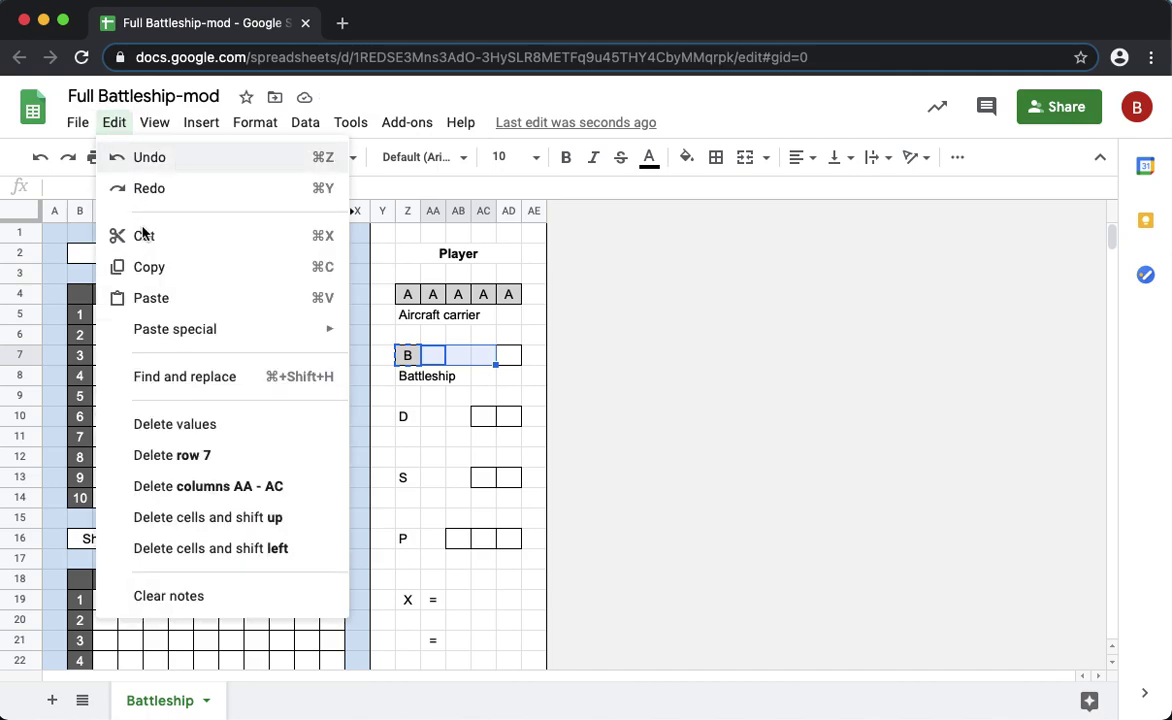
pyautogui.click(160, 298)
pyautogui.click(438, 421)
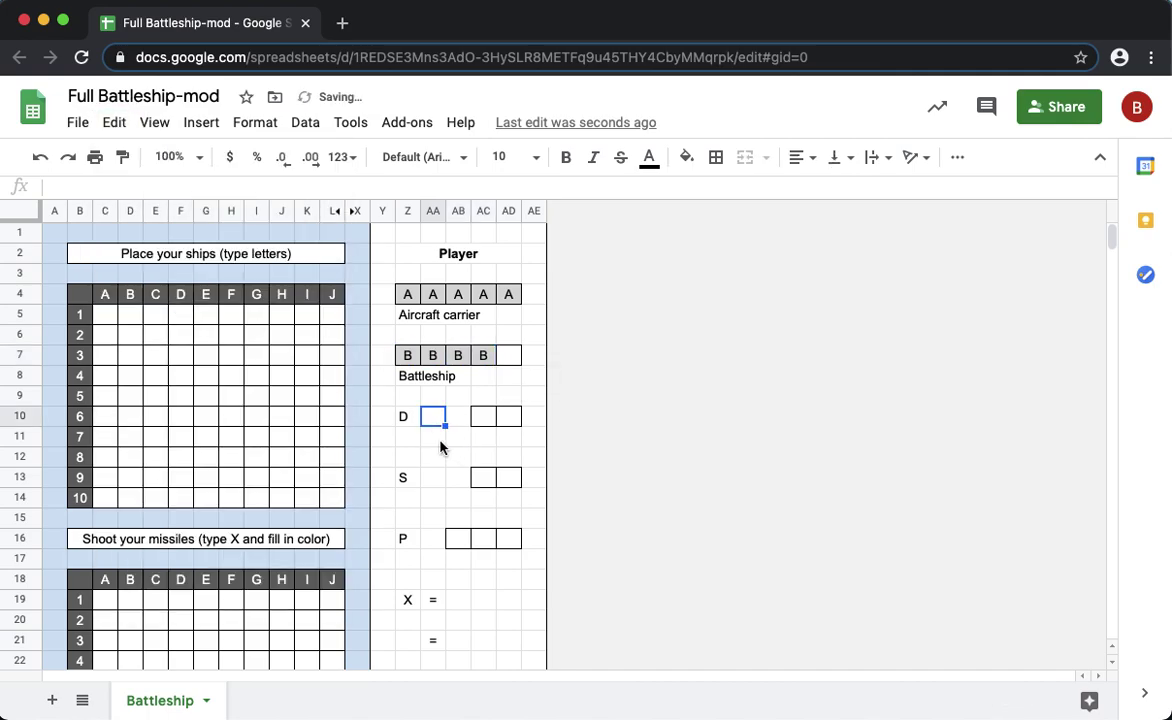
pyautogui.click(405, 295)
# Paint Z7's grey boxed style onto Z10:AB10, add D letters, and label Z11 'Destroyer'
pyautogui.click(403, 354)
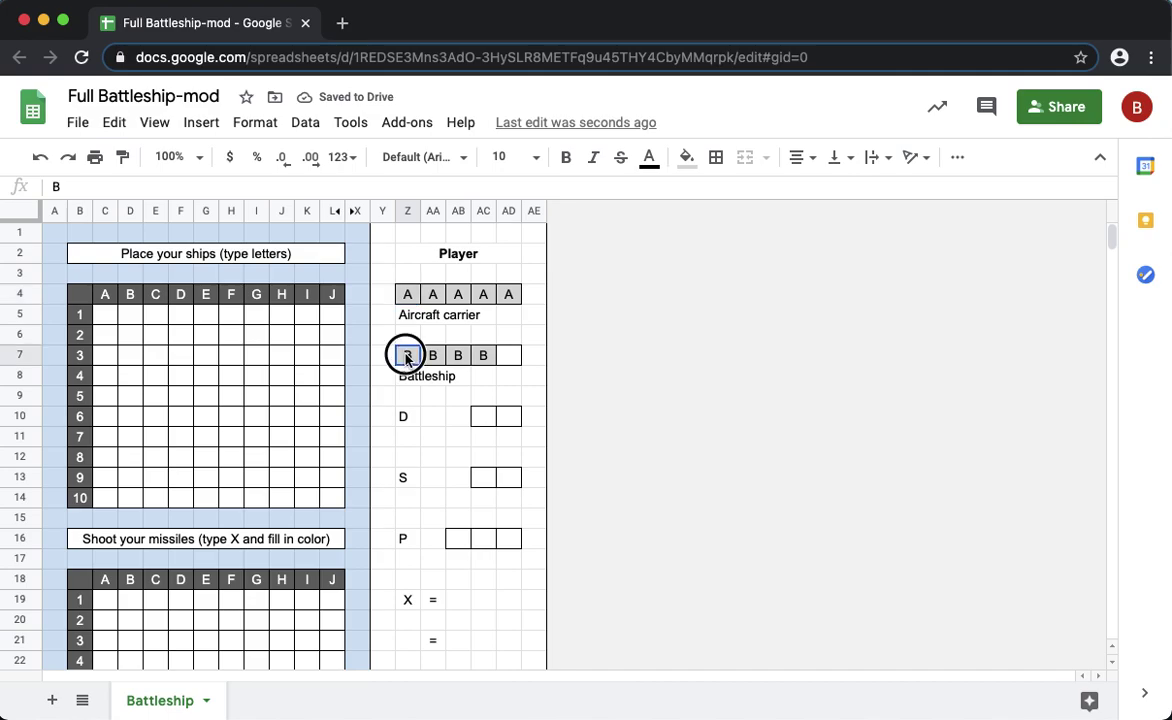
pyautogui.click(130, 166)
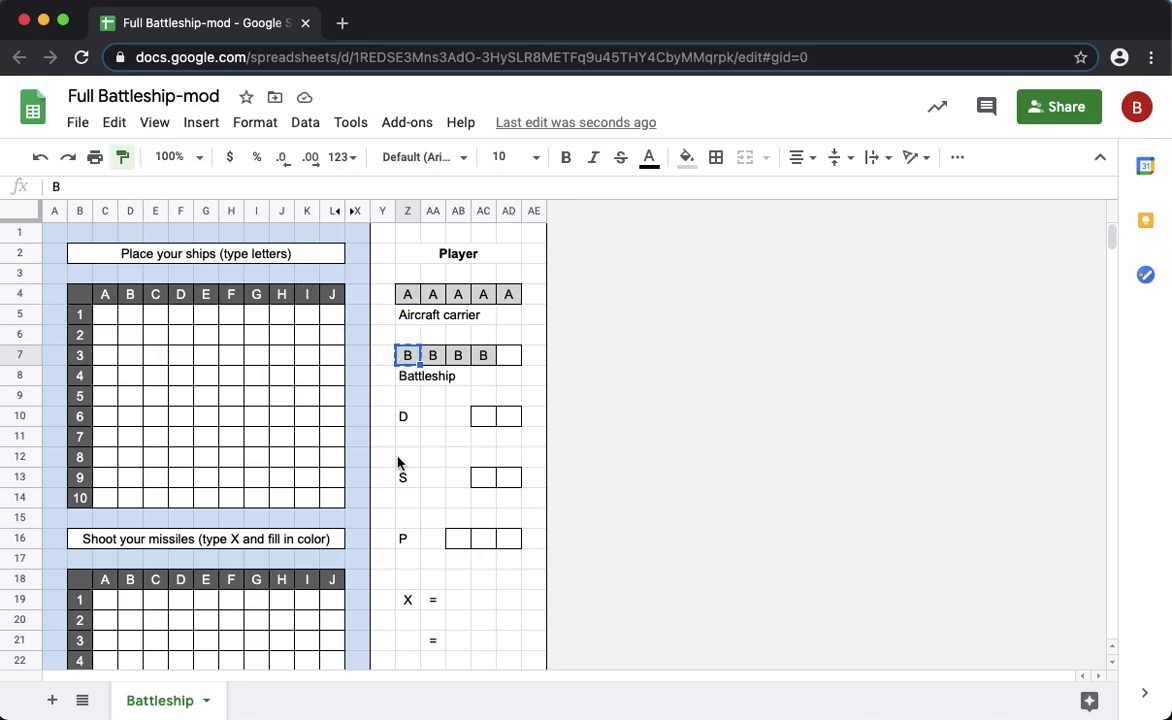
pyautogui.moveTo(405, 418); pyautogui.dragTo(460, 424)
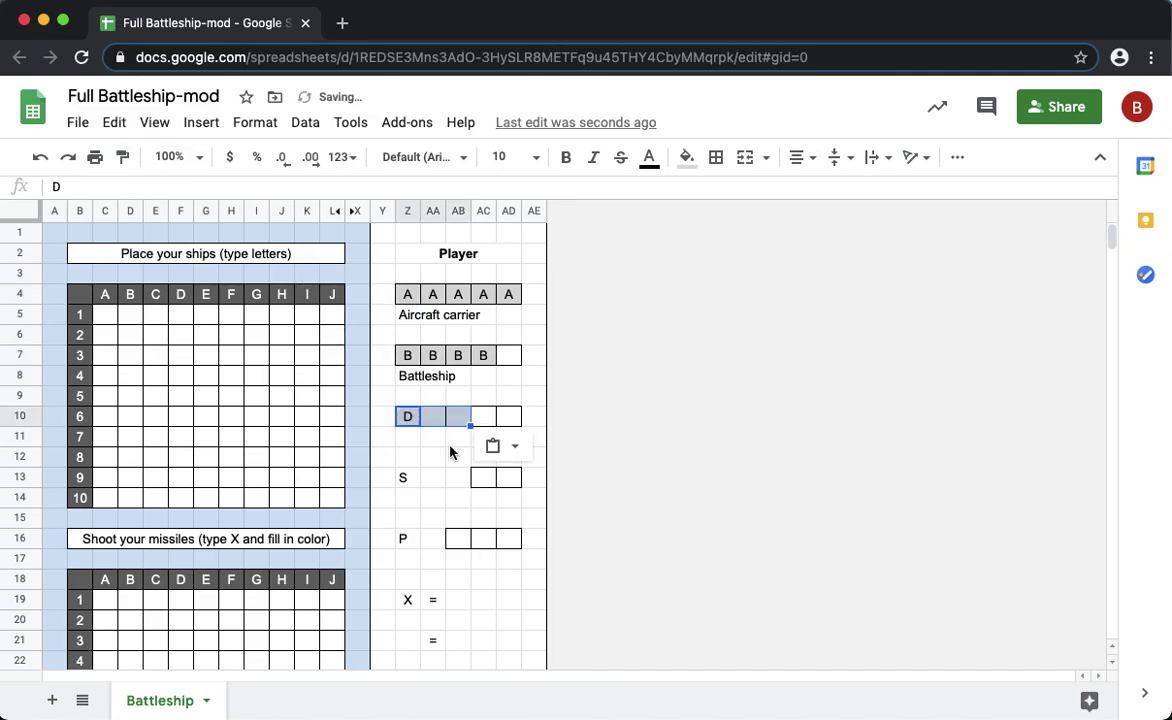
pyautogui.click(410, 441)
pyautogui.doubleClick(431, 420)
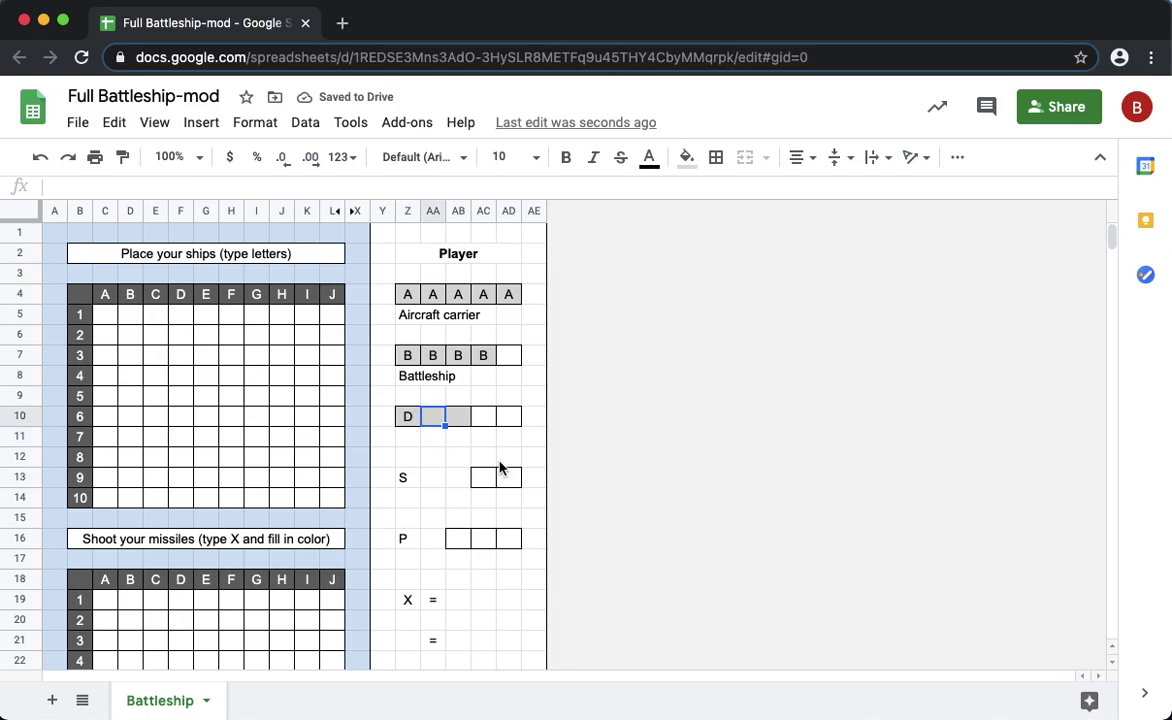
pyautogui.write('D')
pyautogui.press('Tab')
pyautogui.write('D')
pyautogui.click(414, 441)
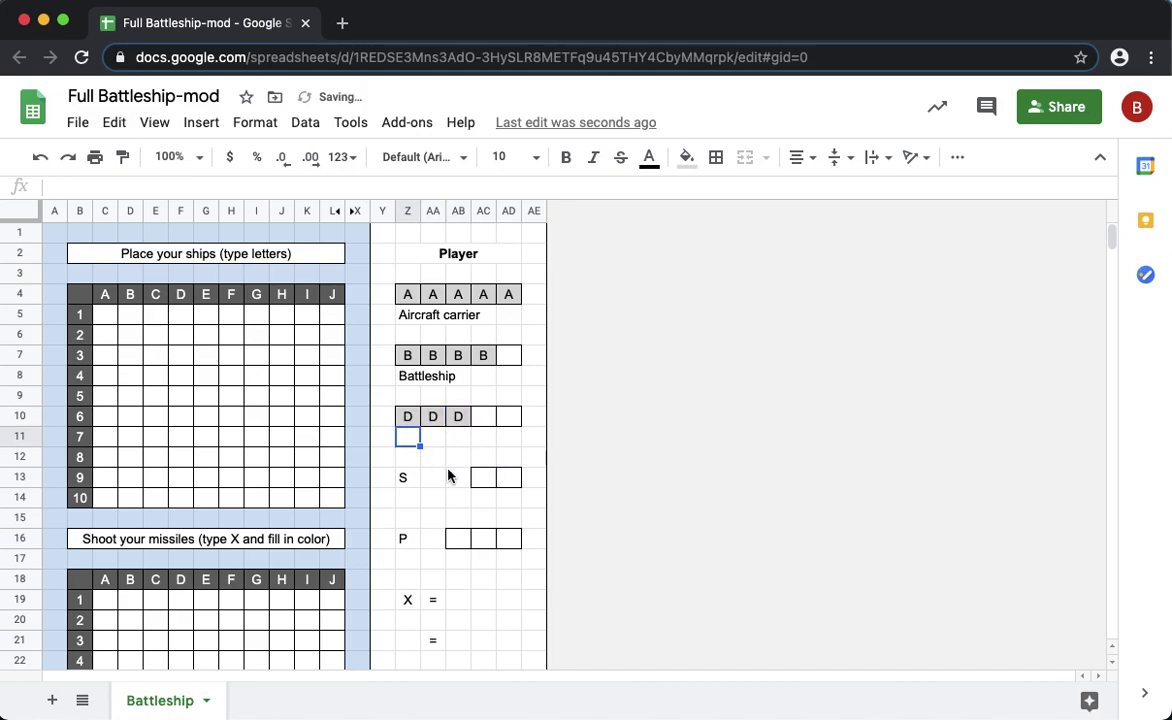
pyautogui.write('Destroyer')
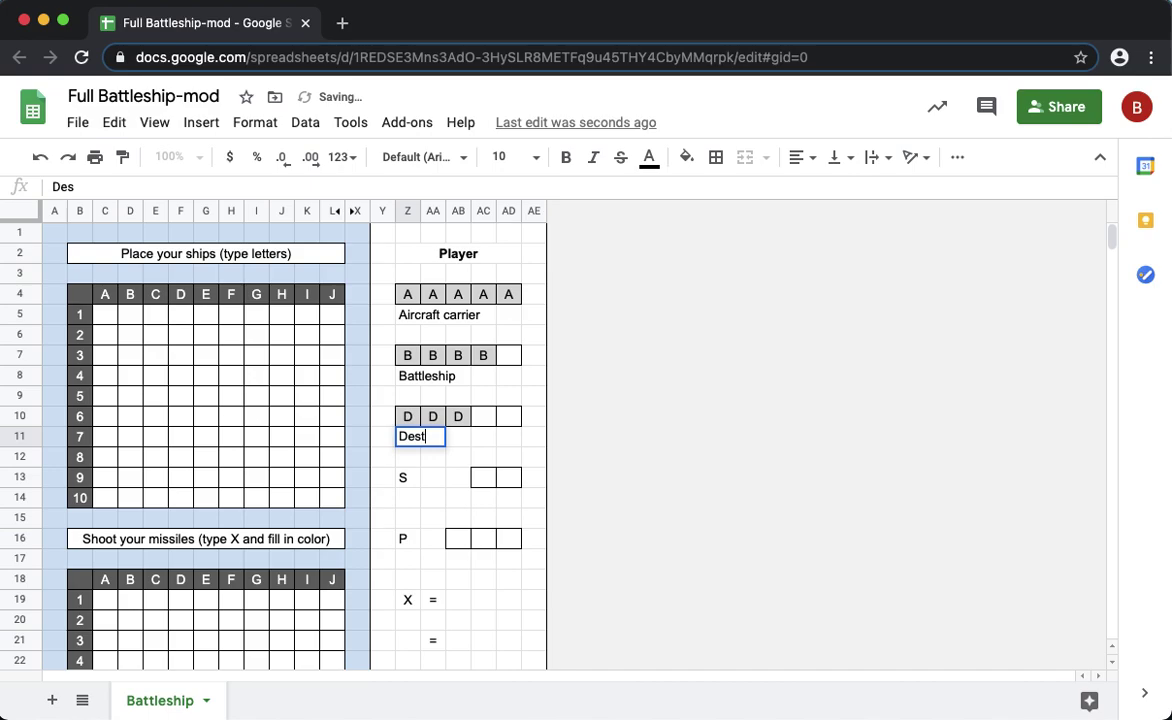
pyautogui.click(507, 440)
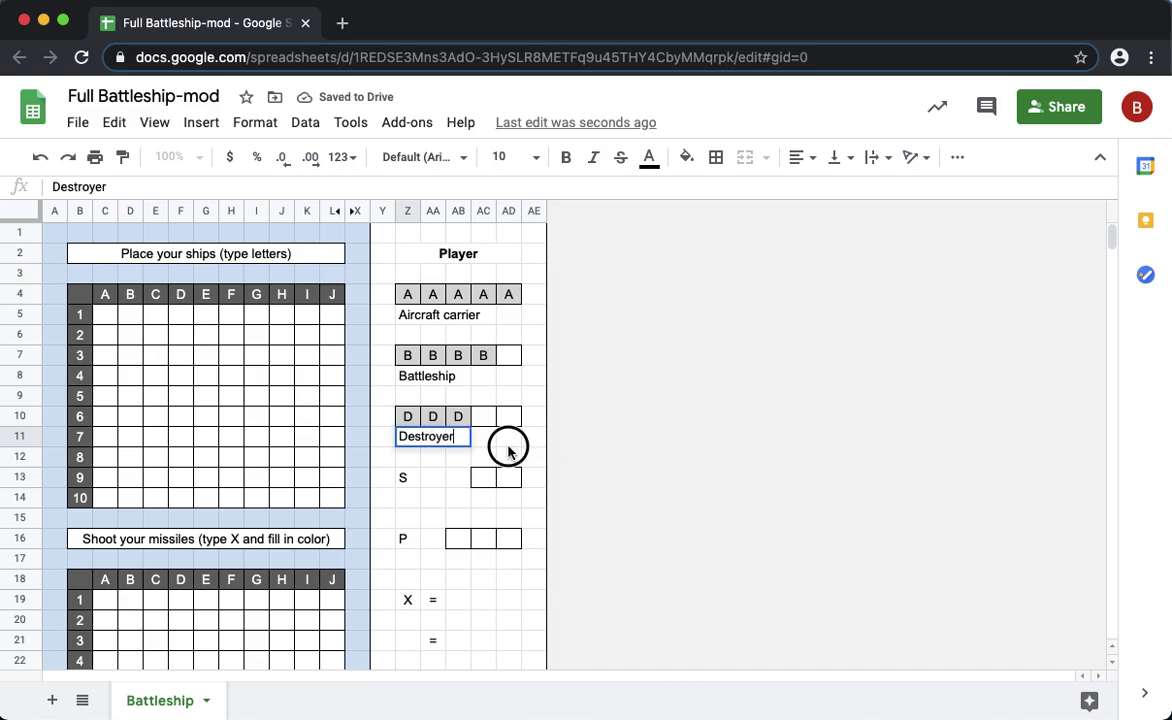
# Vertically centre the five A letters in Z4:AD4 and the four B letters in row 7
pyautogui.click(406, 300)
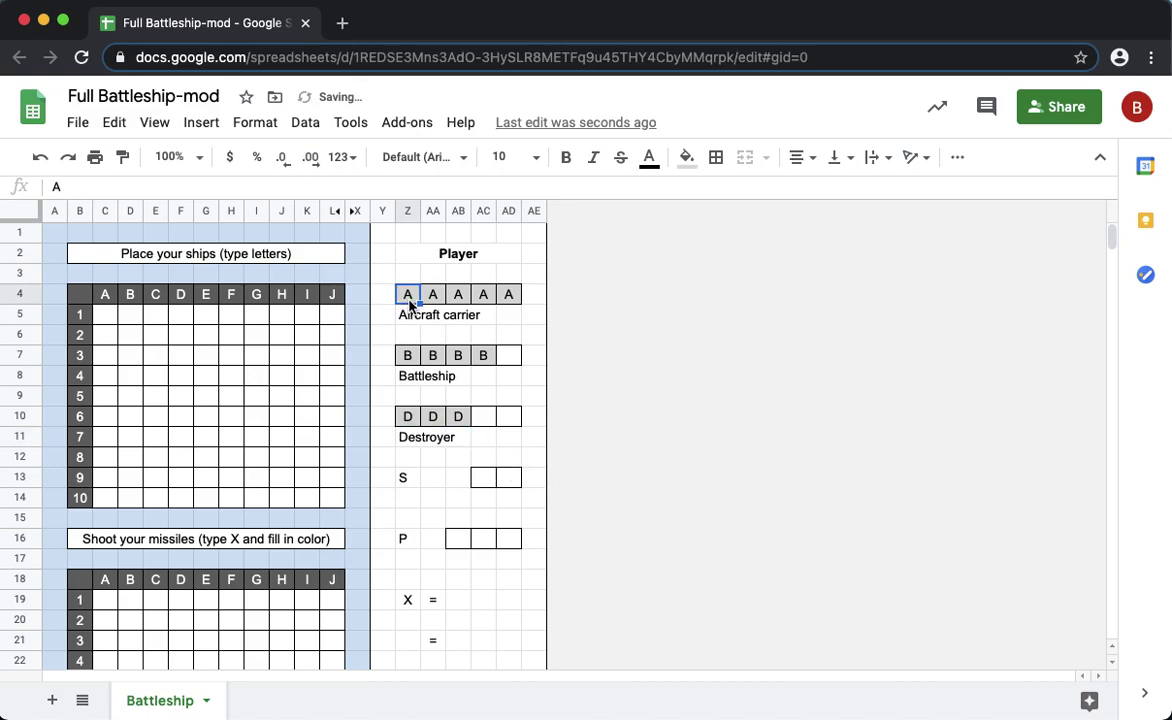
pyautogui.keyDown('shift'); pyautogui.click(508, 295); pyautogui.keyUp('shift')
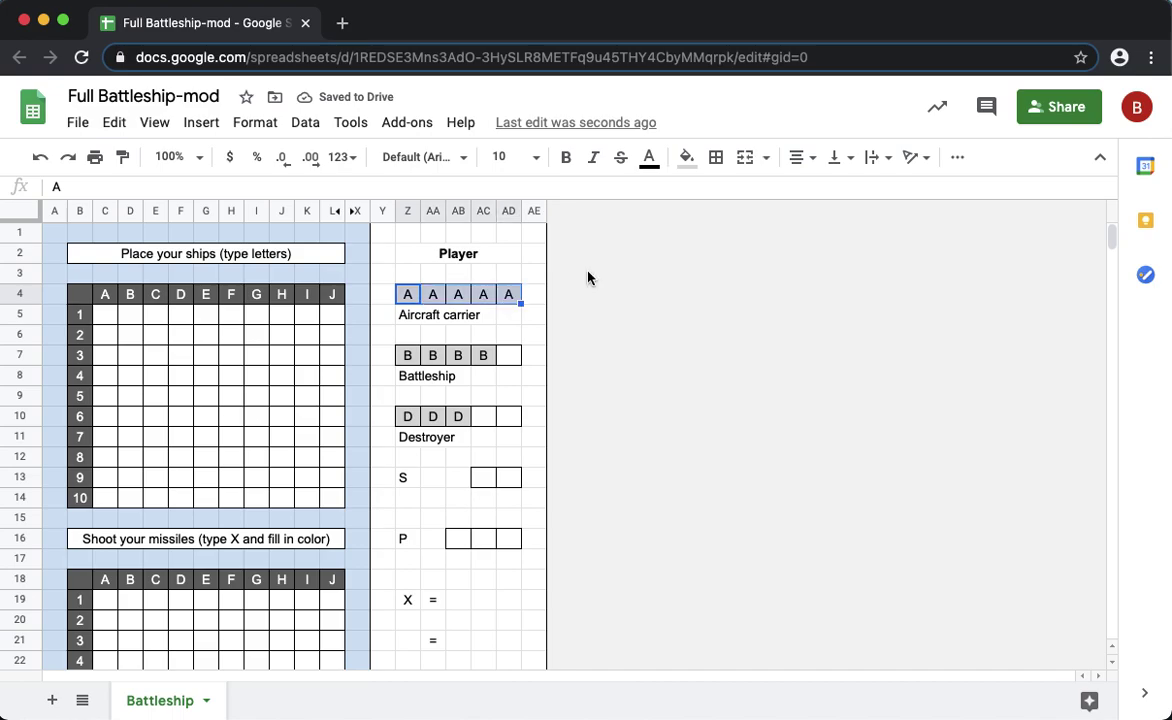
pyautogui.click(834, 158)
pyautogui.click(860, 196)
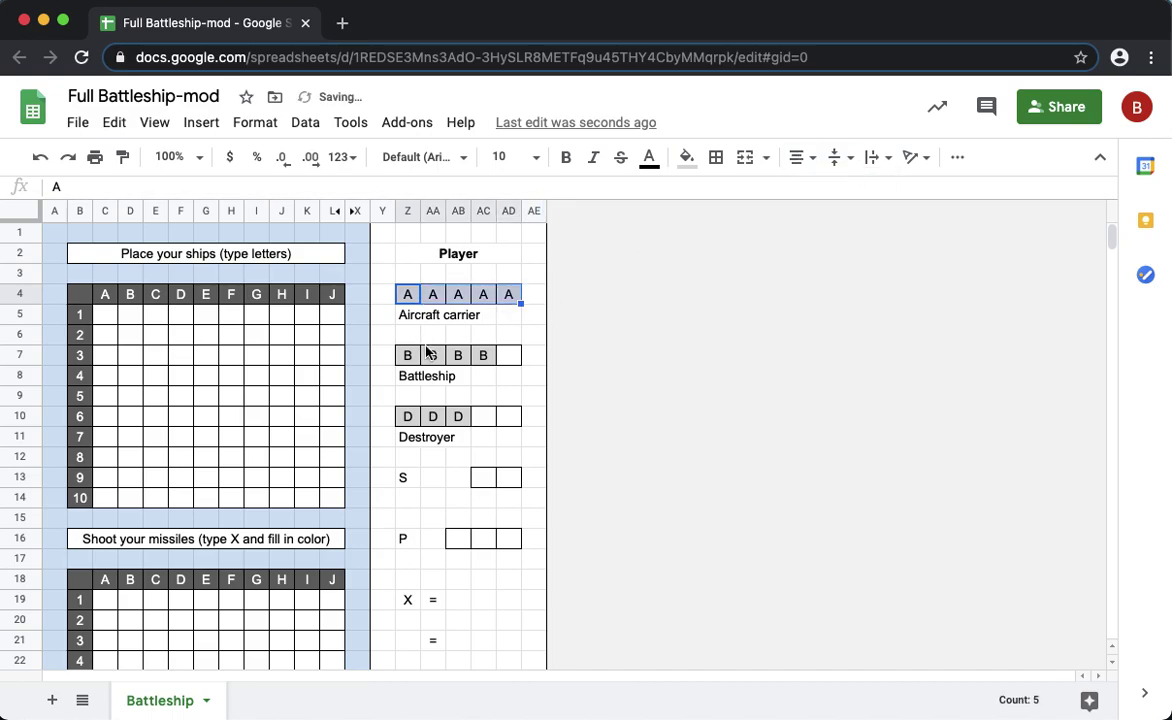
pyautogui.moveTo(407, 355); pyautogui.dragTo(493, 360)
pyautogui.click(842, 162)
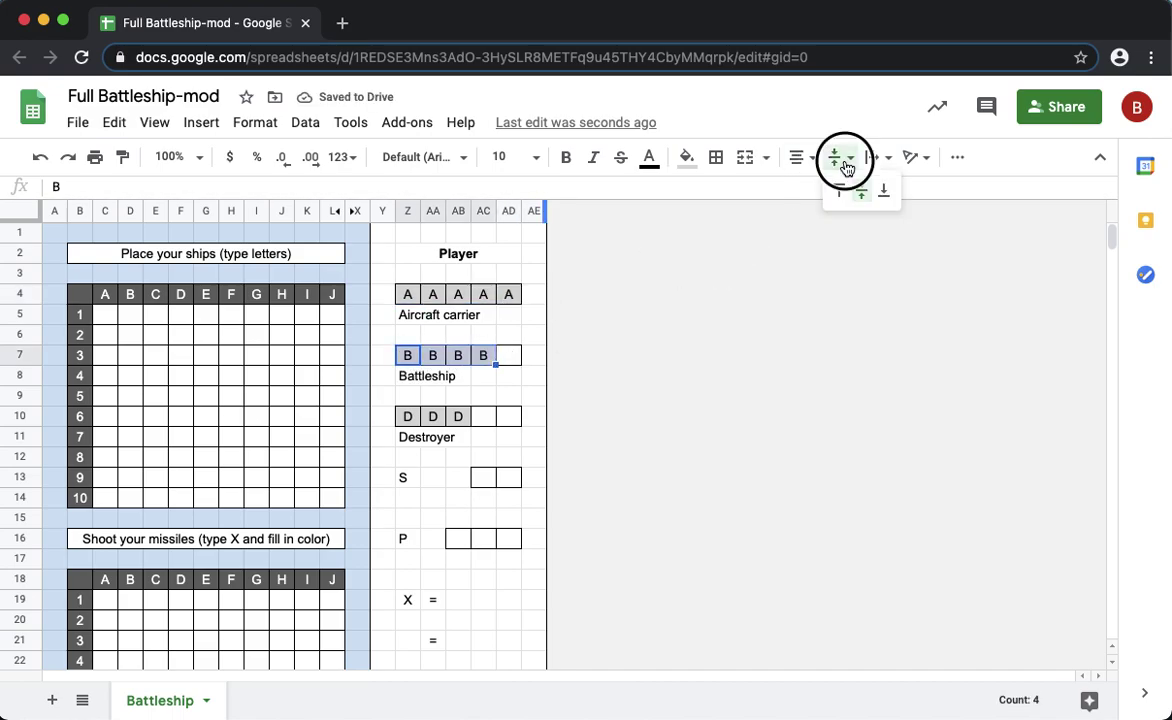
pyautogui.click(842, 165)
pyautogui.click(408, 419)
pyautogui.moveTo(408, 419); pyautogui.dragTo(462, 420)
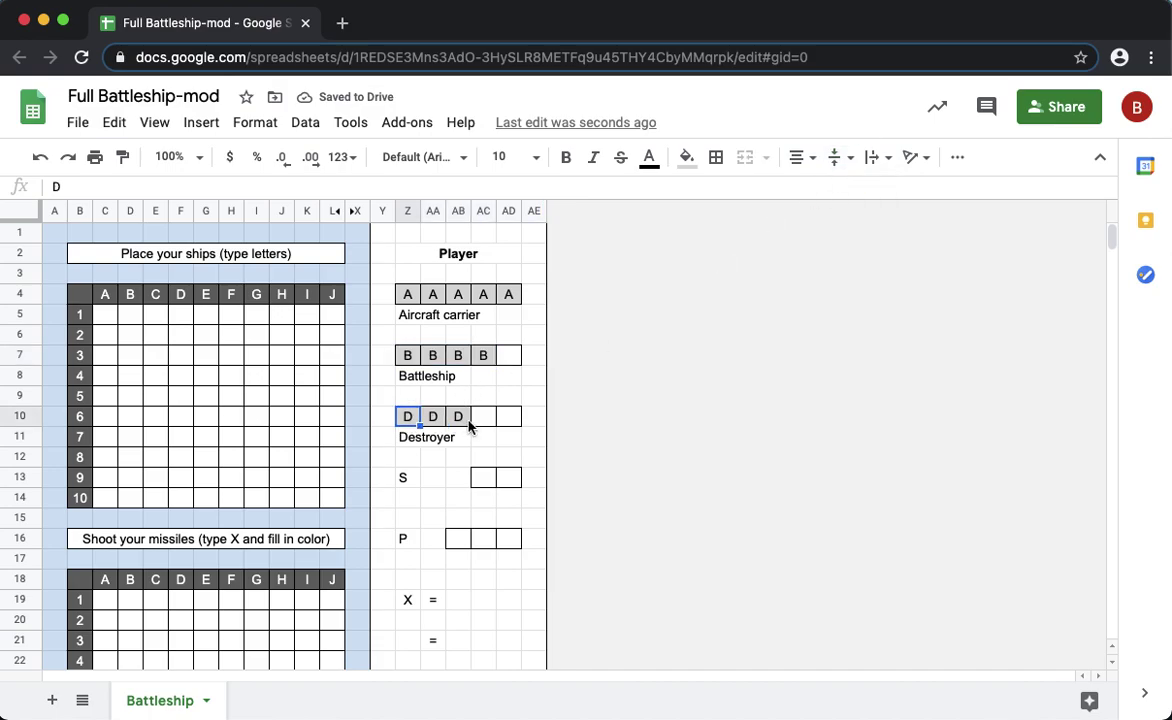
pyautogui.click(455, 419)
# Label the Submarine row 'Submarine' and give it three grey boxed S cells
pyautogui.click(409, 478)
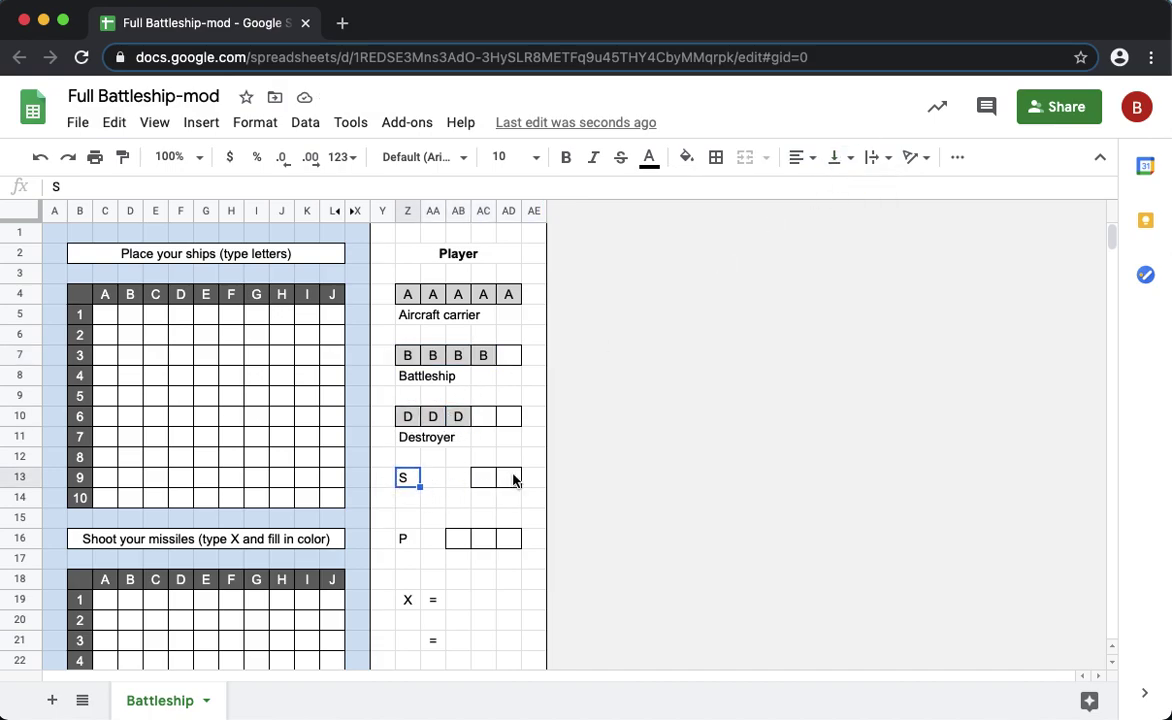
pyautogui.click(413, 497)
pyautogui.write('Submarine')
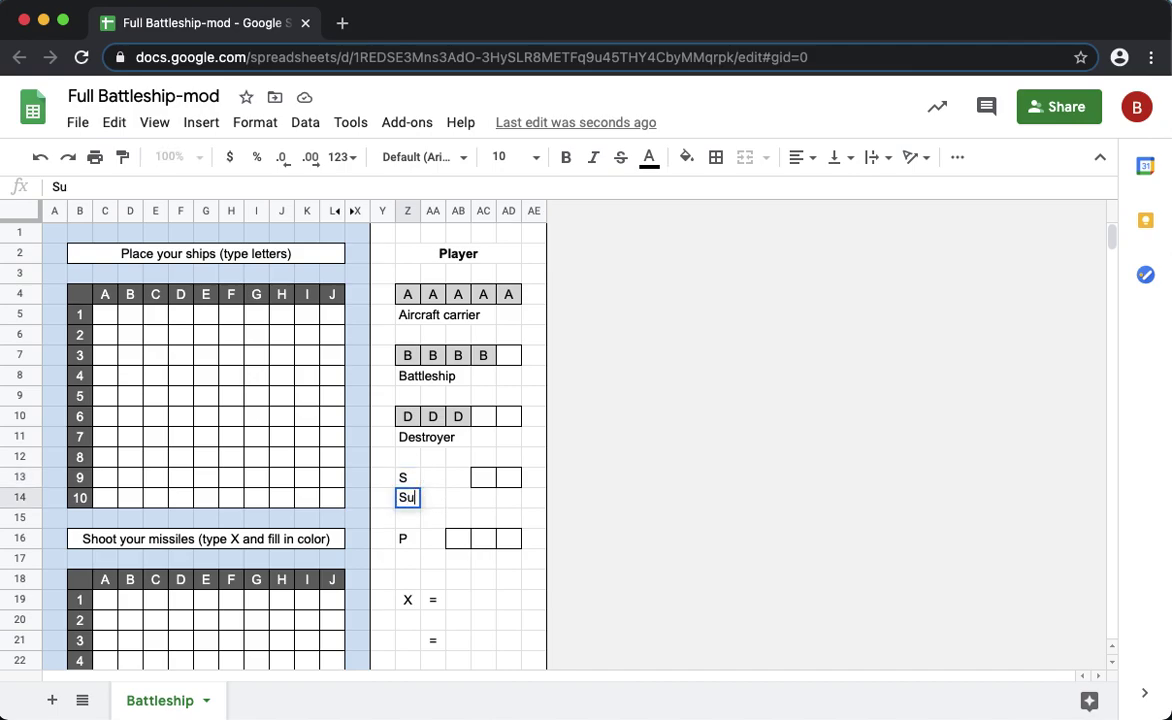
pyautogui.click(408, 416)
pyautogui.click(122, 157)
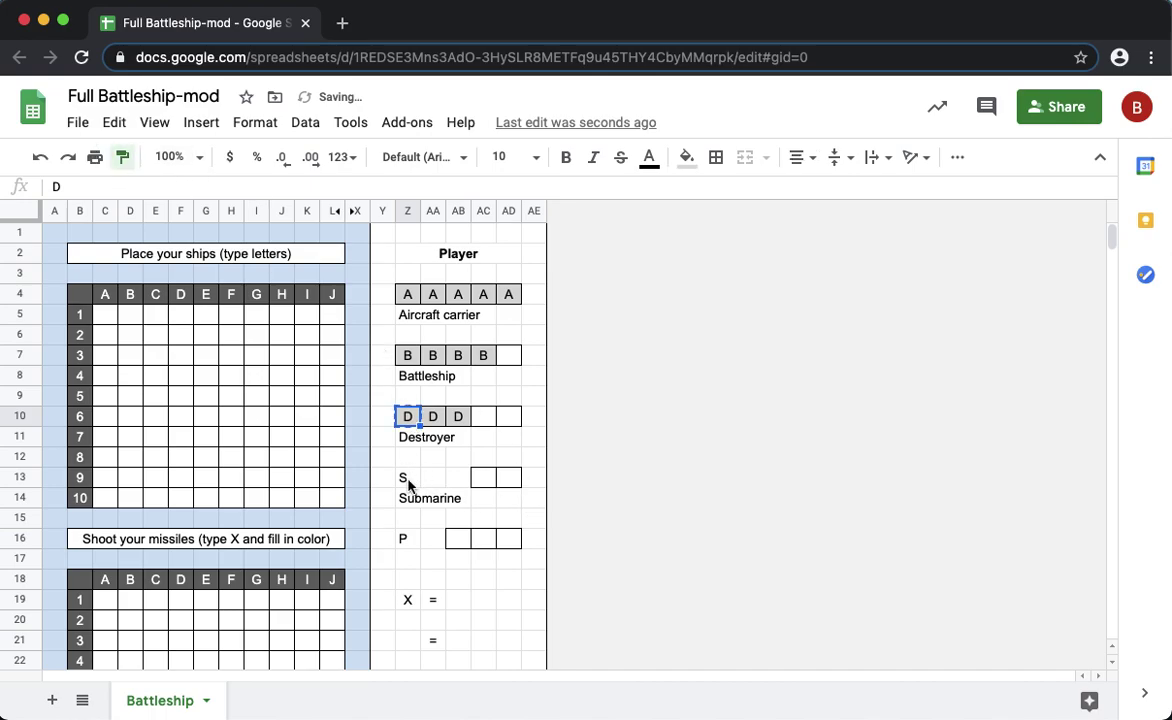
pyautogui.moveTo(407, 478); pyautogui.dragTo(462, 480)
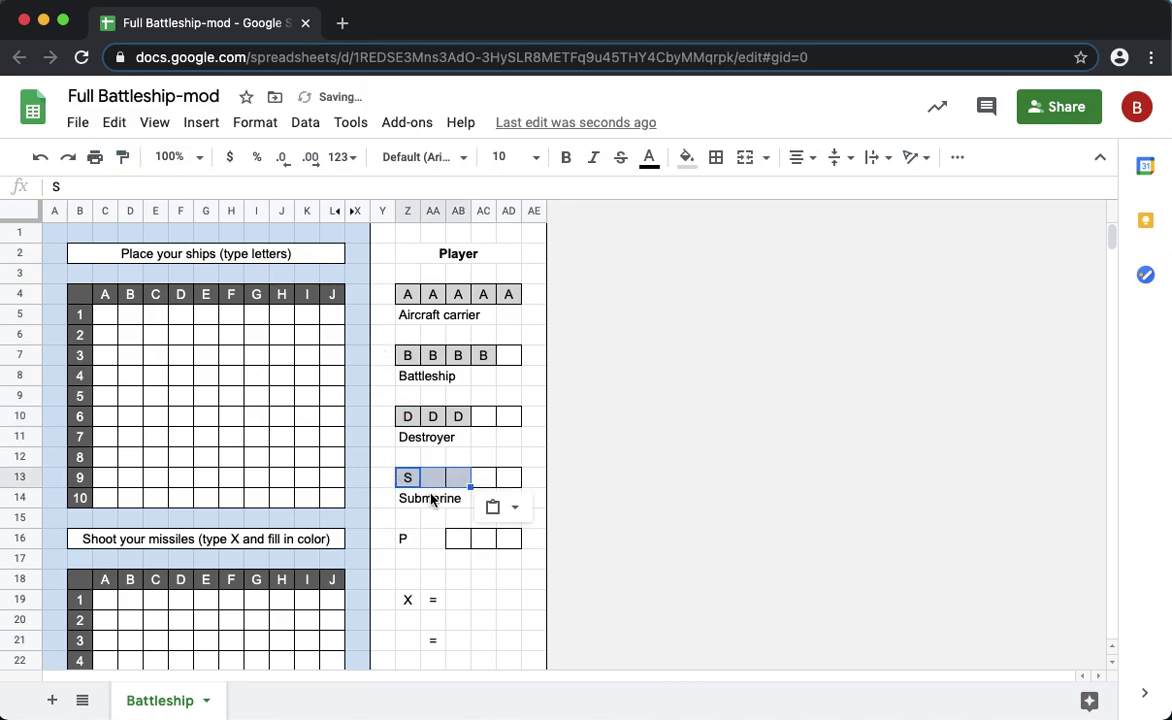
pyautogui.click(433, 478)
pyautogui.write('S')
pyautogui.click(458, 478)
pyautogui.write('S')
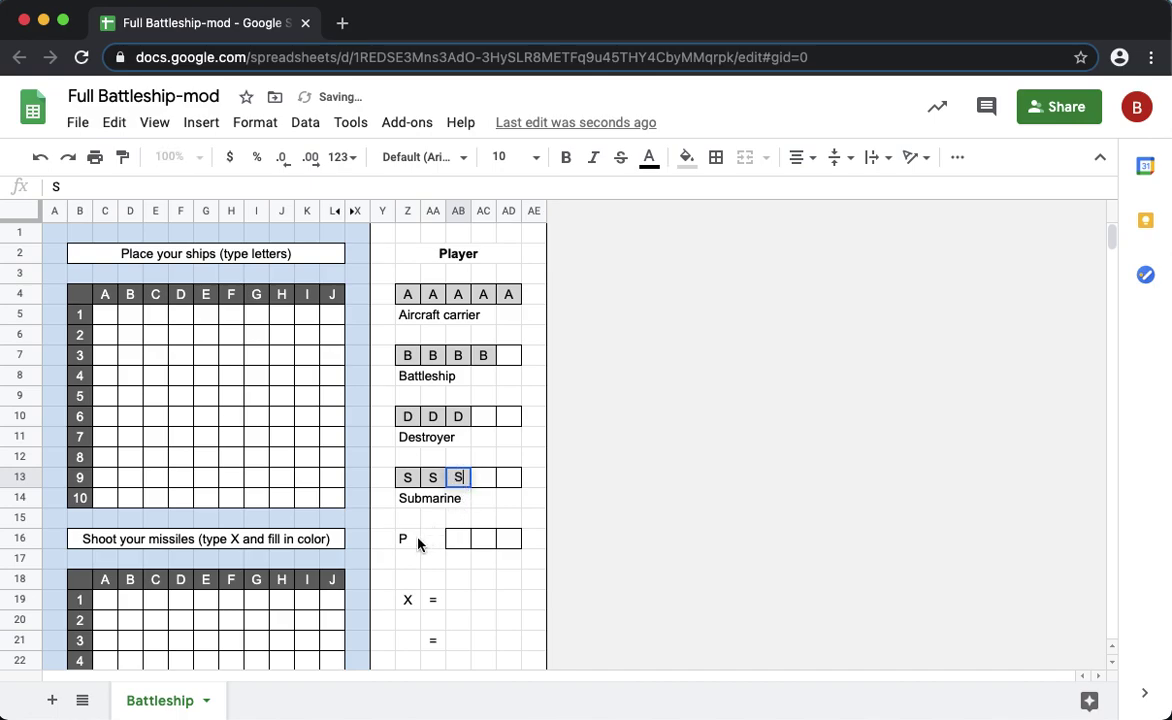
pyautogui.click(412, 543)
# Type 'Patrol Boat' in Z17 and make the two patrol boat cells grey boxed P cells
pyautogui.click(407, 560)
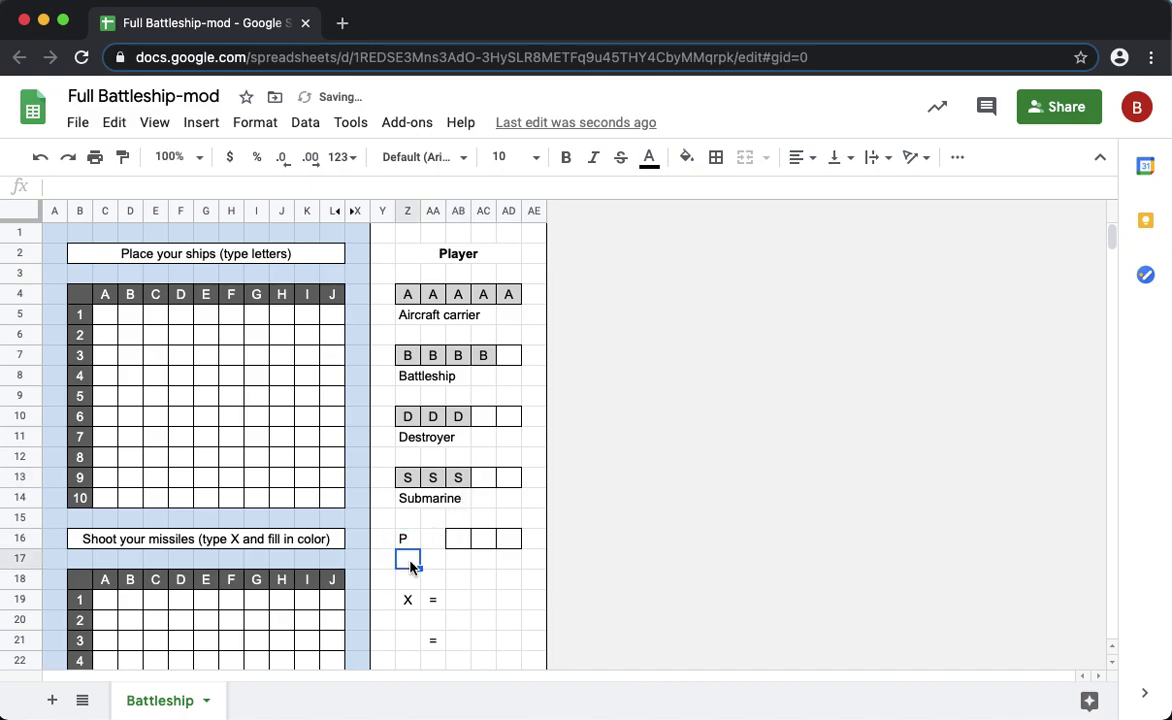
pyautogui.write('Patr')
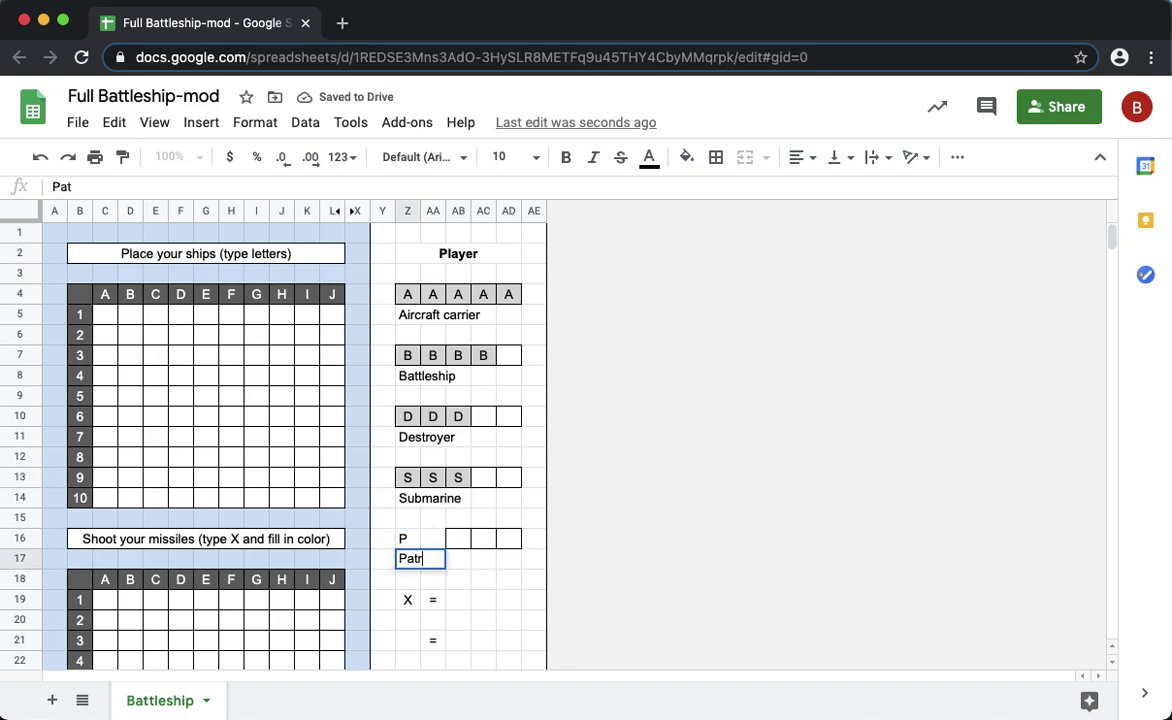
pyautogui.write('ol Boat')
pyautogui.press('Return')
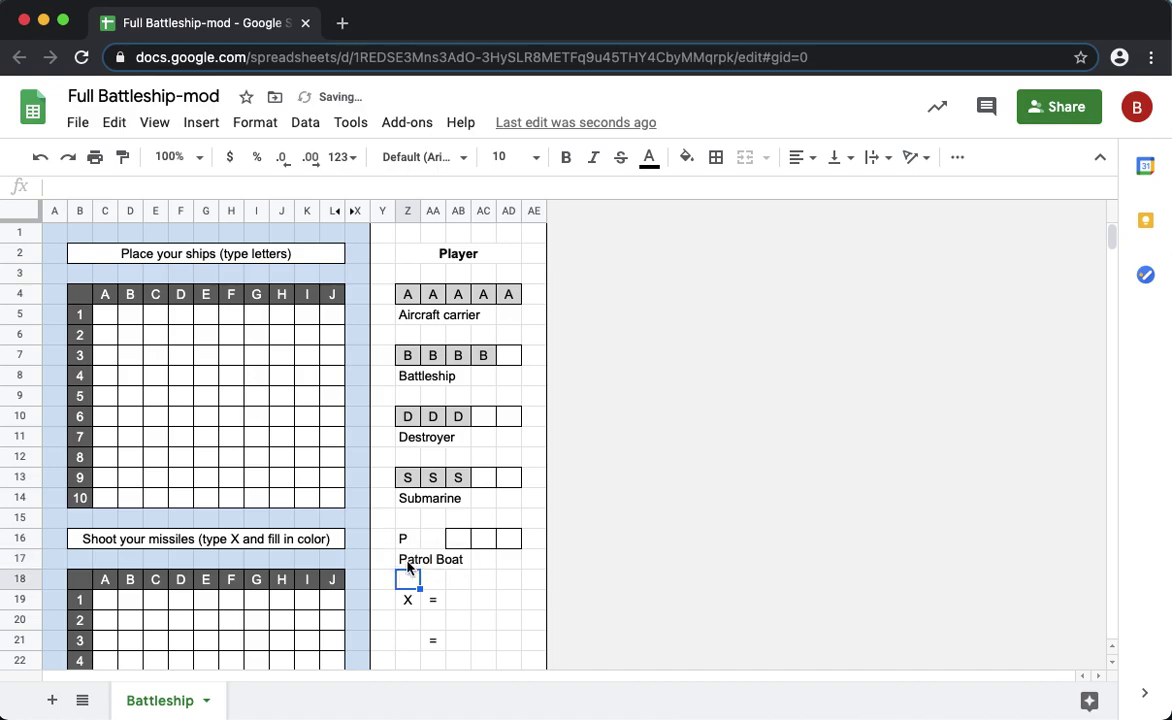
pyautogui.click(407, 477)
pyautogui.click(122, 157)
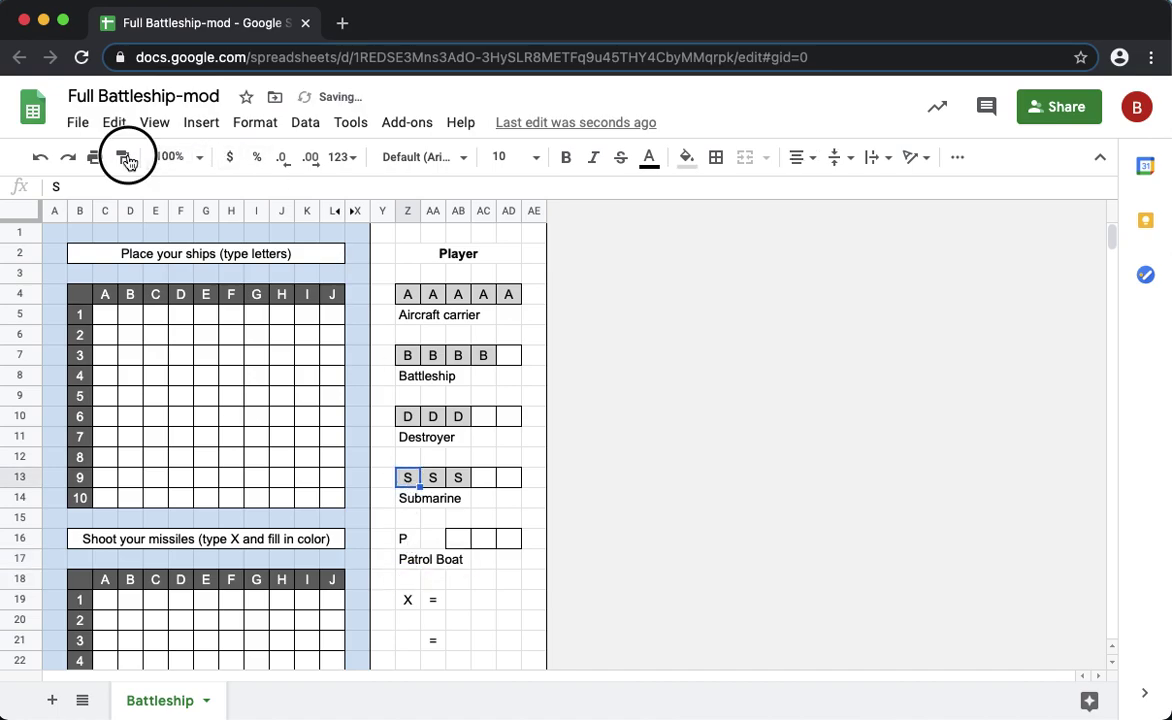
pyautogui.moveTo(410, 538); pyautogui.dragTo(445, 540)
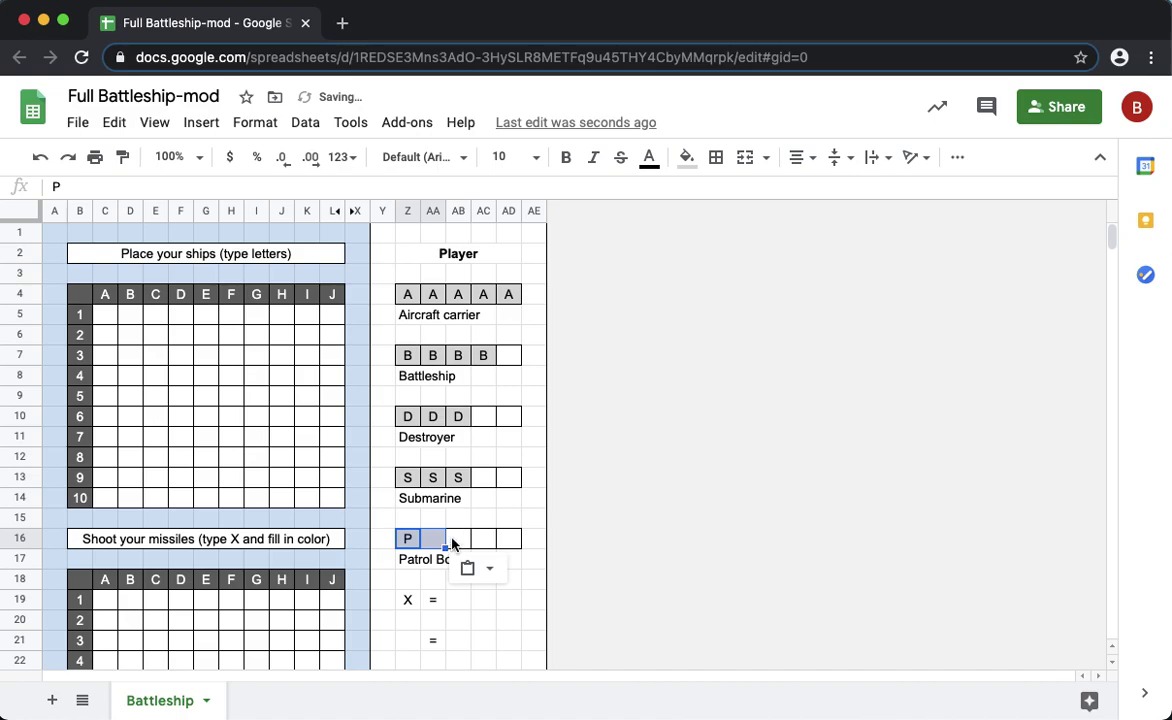
pyautogui.click(432, 538)
pyautogui.write('P')
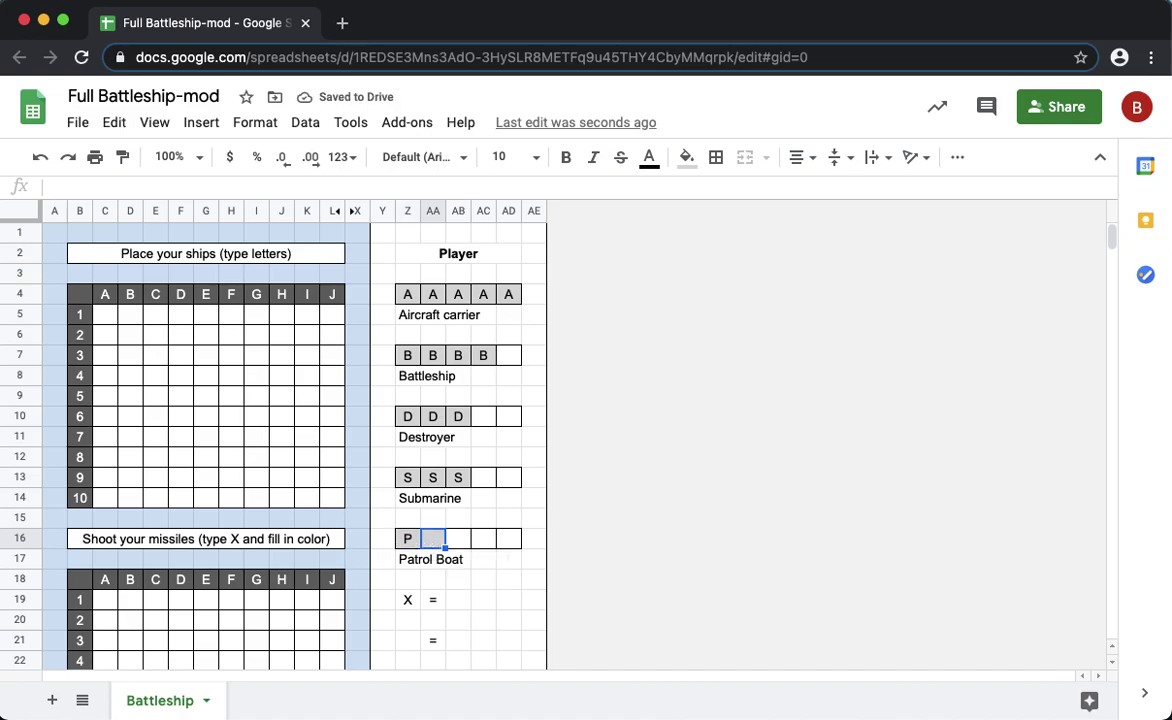
pyautogui.press('Return')
pyautogui.click(458, 599)
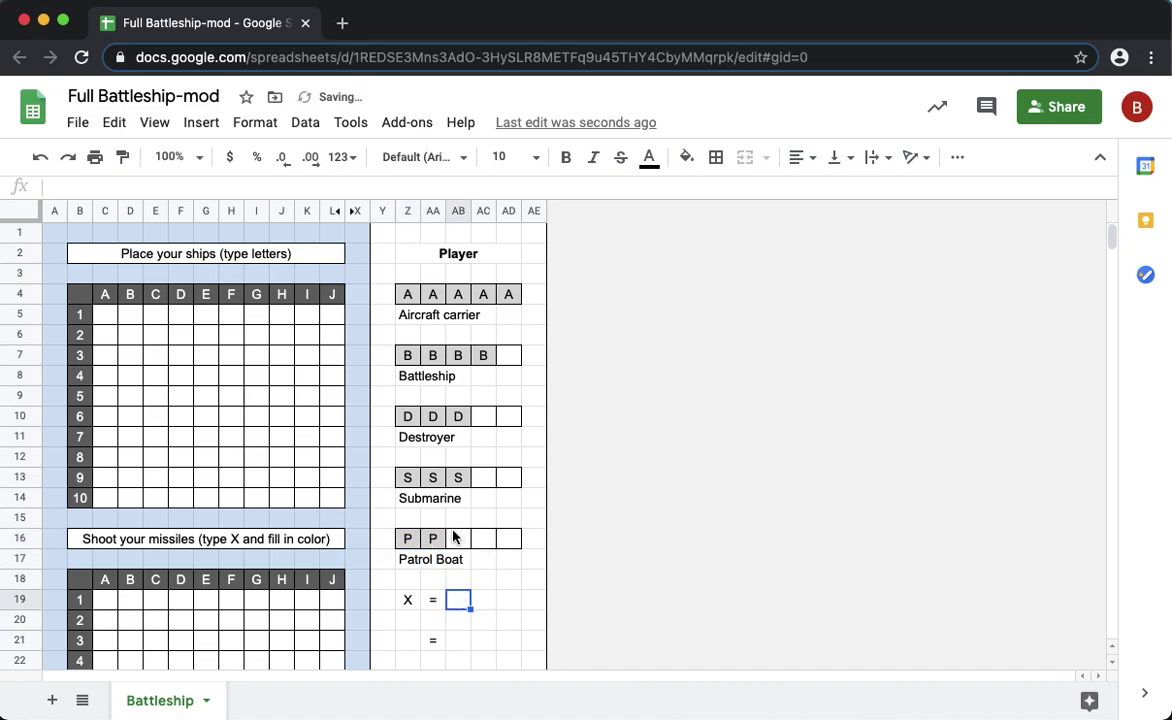
pyautogui.scroll(-3, 450, 535)
pyautogui.scroll(-1, 450, 535)
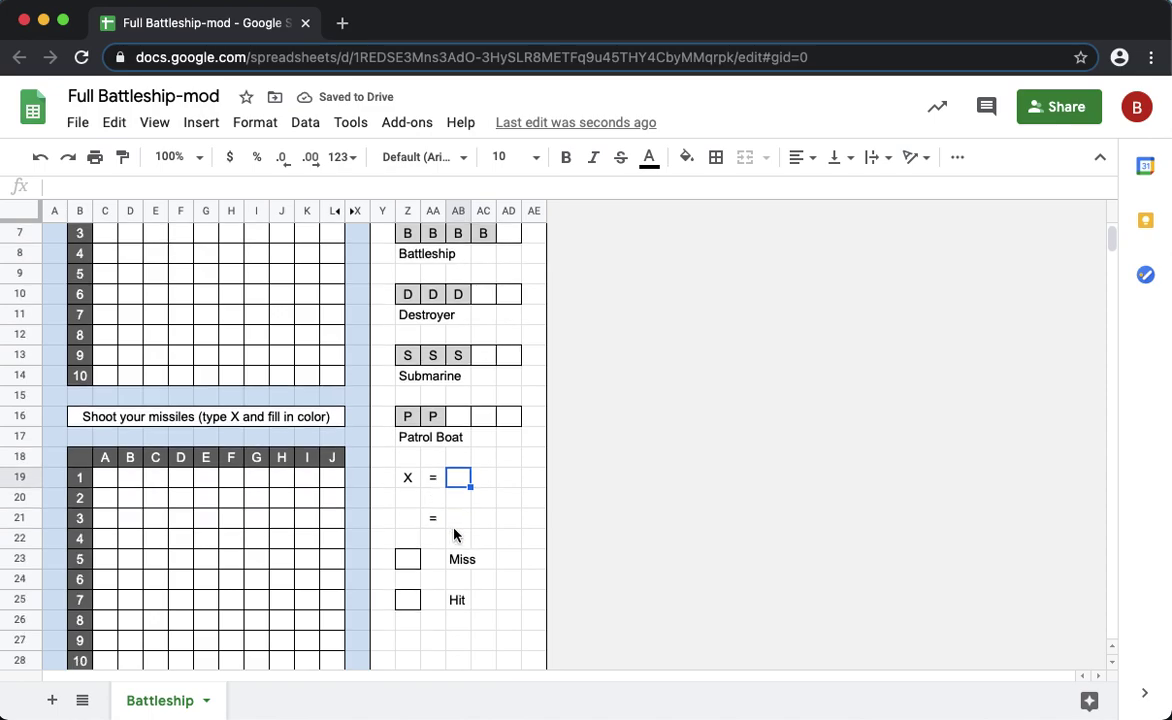
pyautogui.scroll(-2, 454, 535)
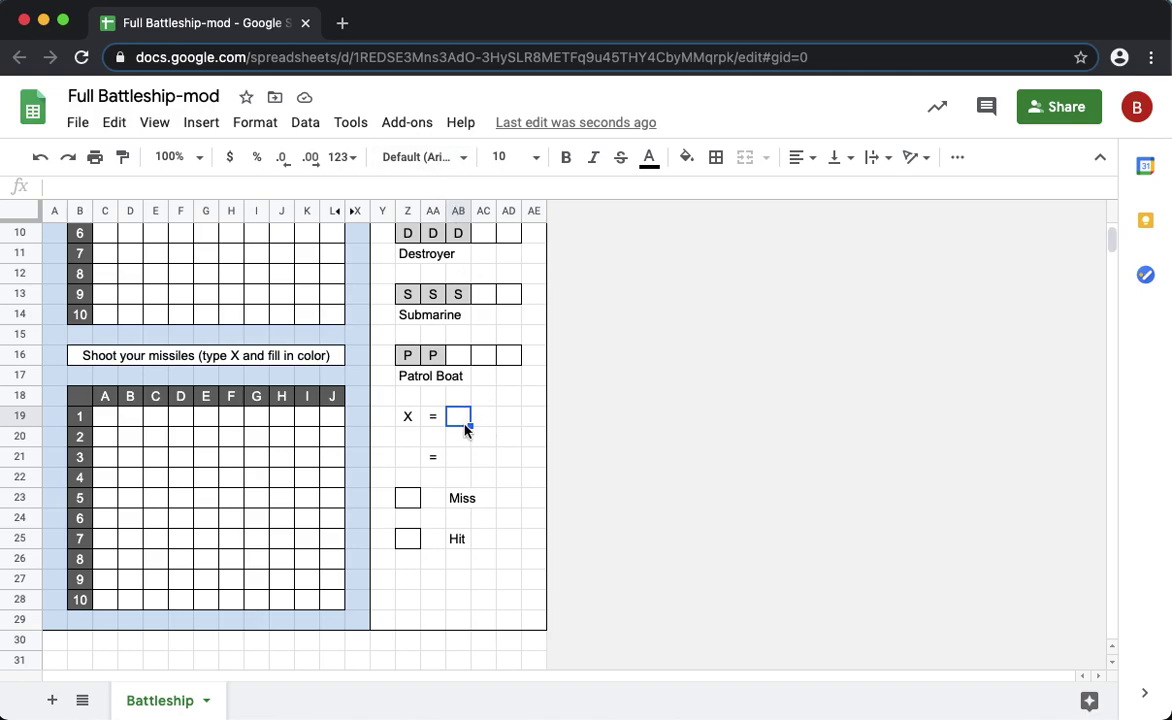
# Enter 'Missile' after X = in AB19 and fill the Miss box Z23 black
pyautogui.write('Missile')
pyautogui.press('Return')
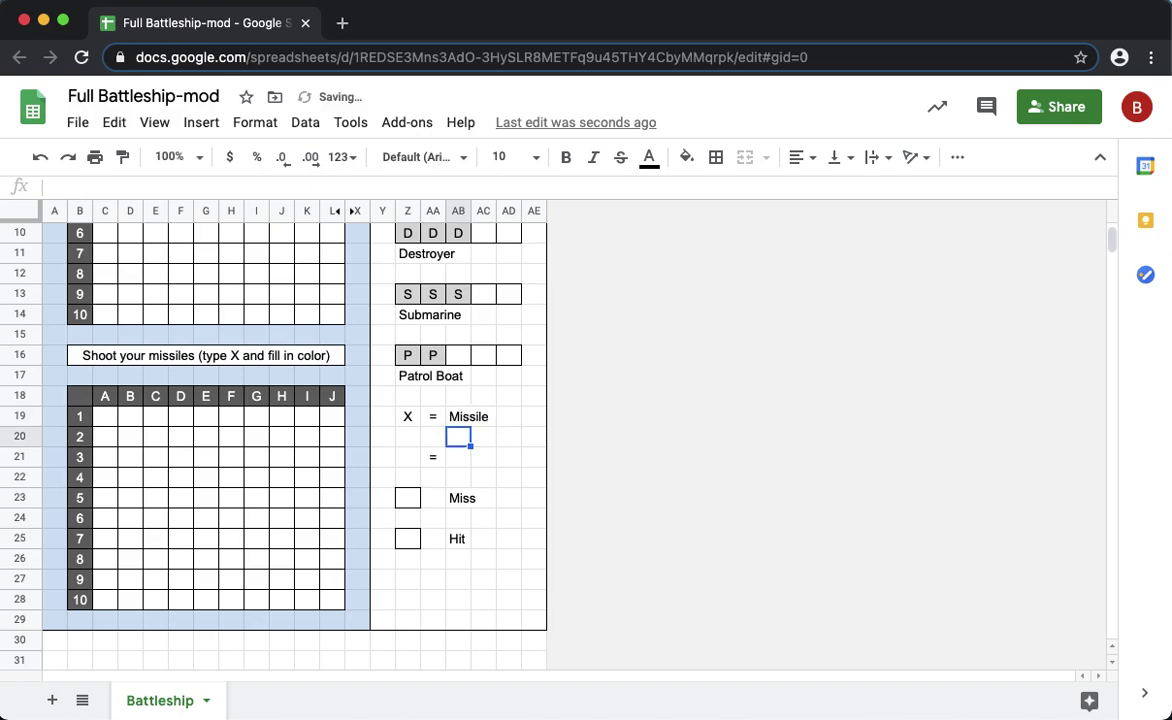
pyautogui.click(410, 461)
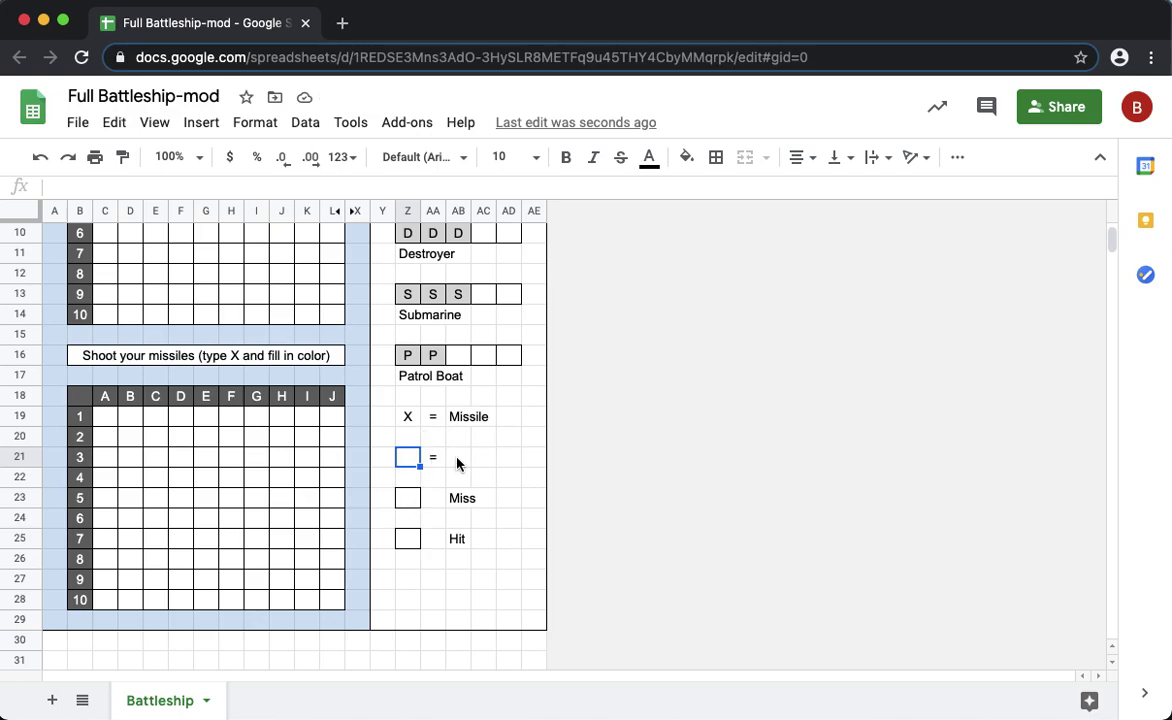
pyautogui.click(410, 498)
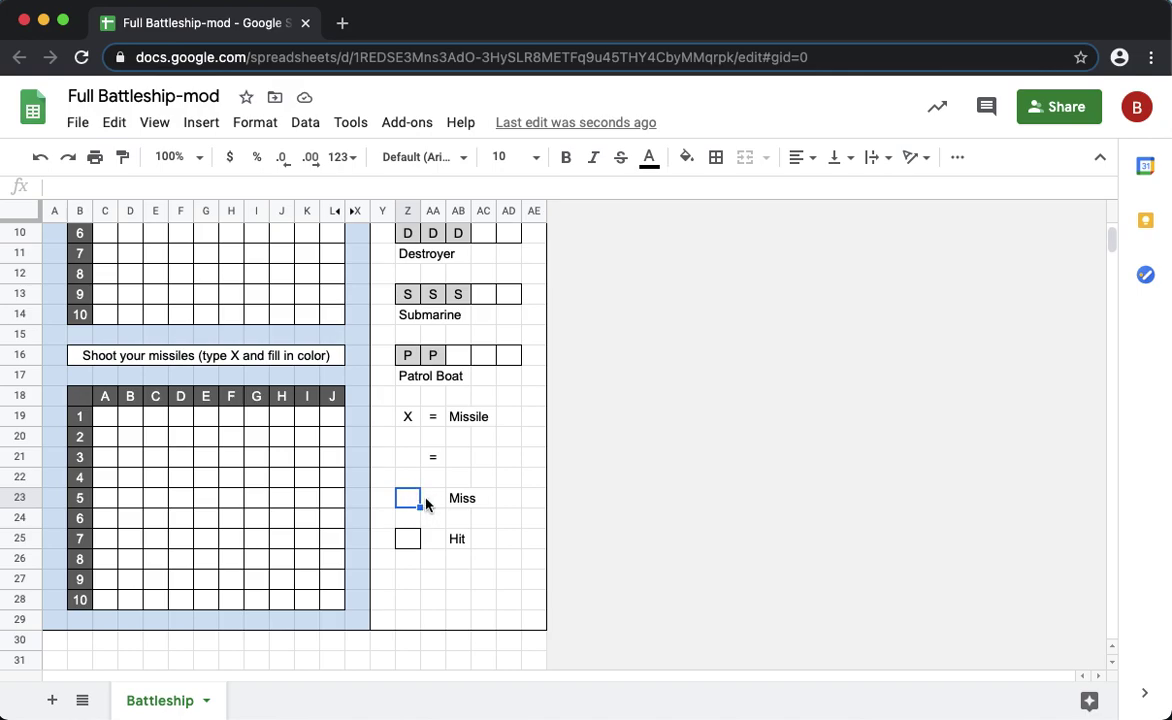
pyautogui.click(688, 158)
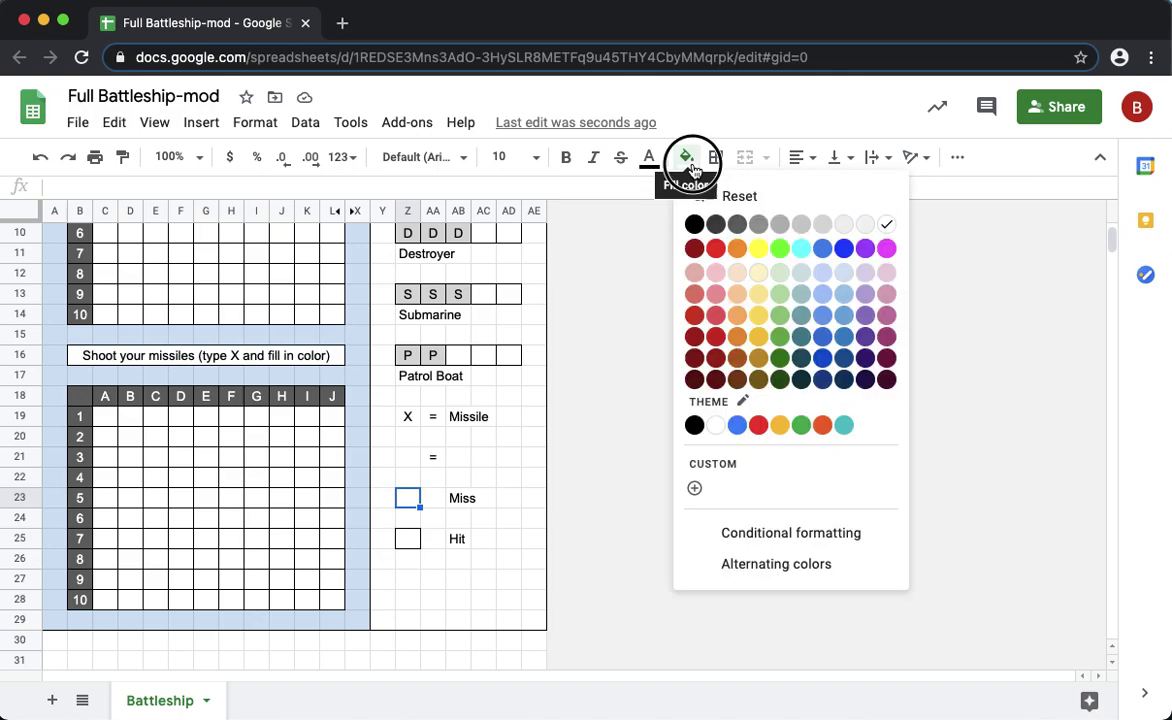
pyautogui.click(694, 224)
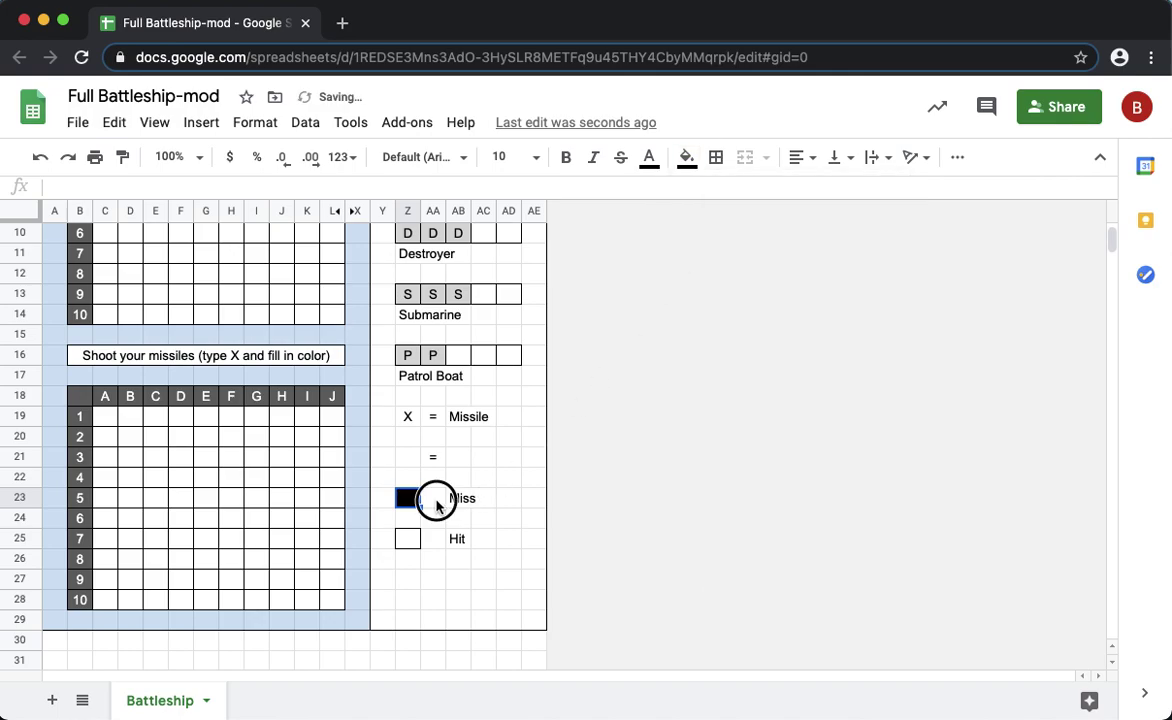
# Put an '=' stored as text in AA23 between the black box and 'Miss'
pyautogui.click(437, 506)
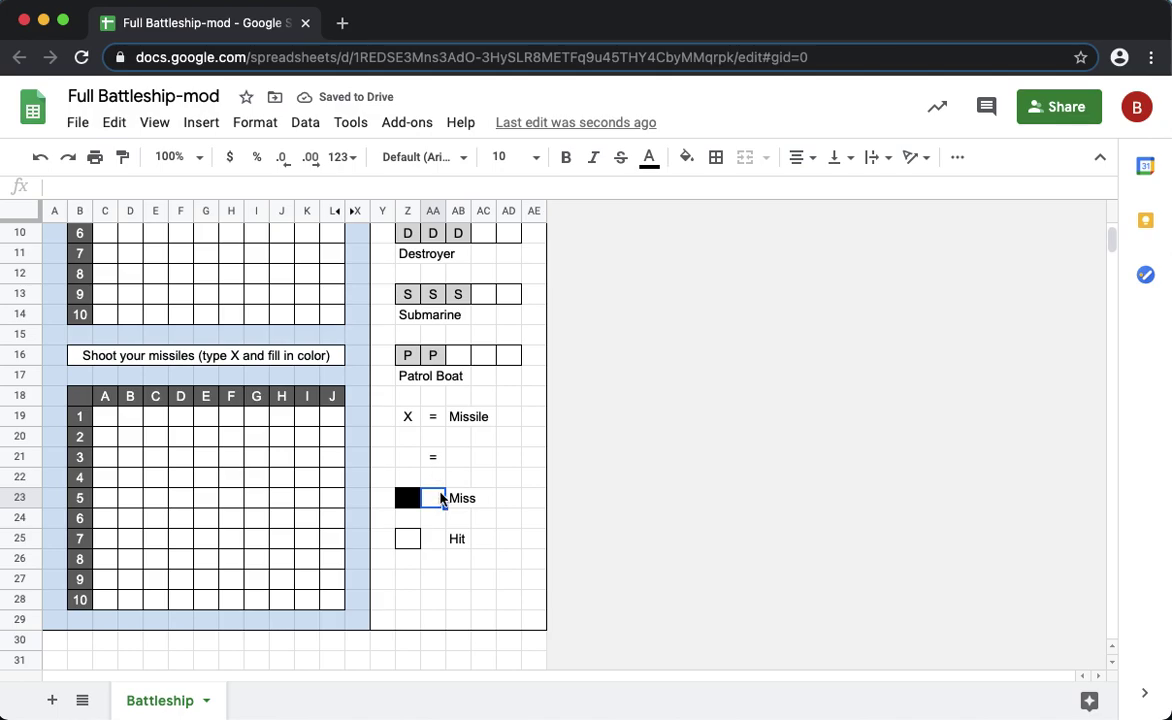
pyautogui.write('=')
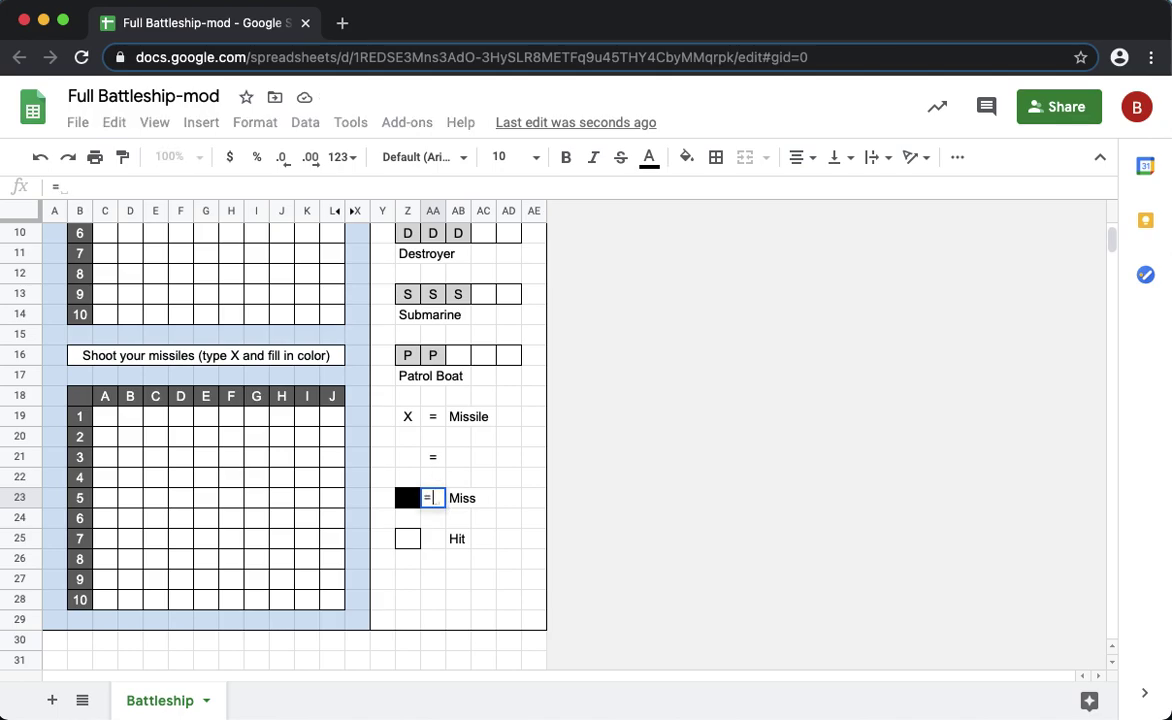
pyautogui.press('Return')
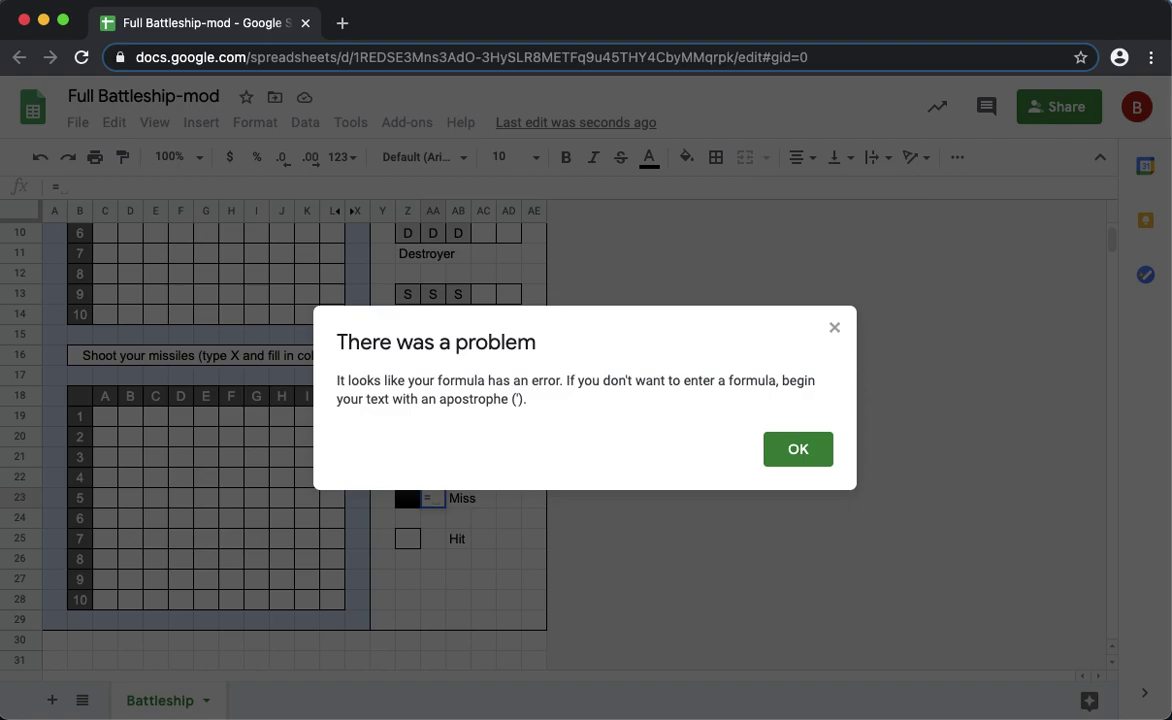
pyautogui.click(797, 452)
pyautogui.press('BackSpace')
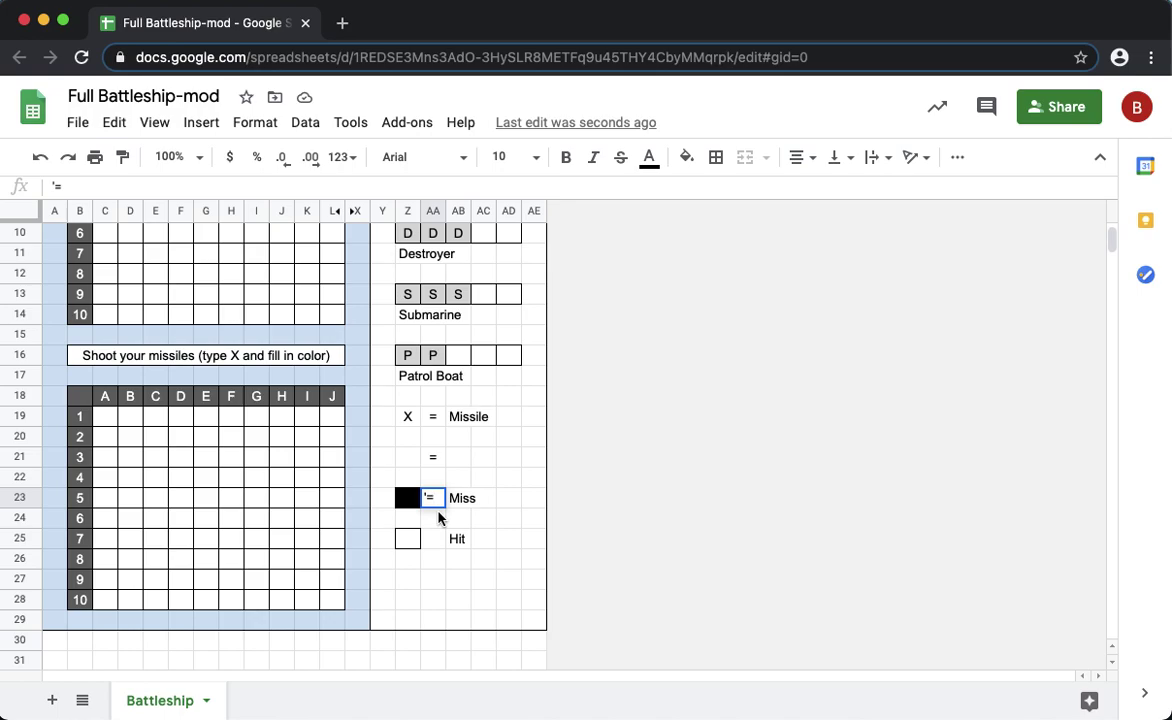
pyautogui.press('Return')
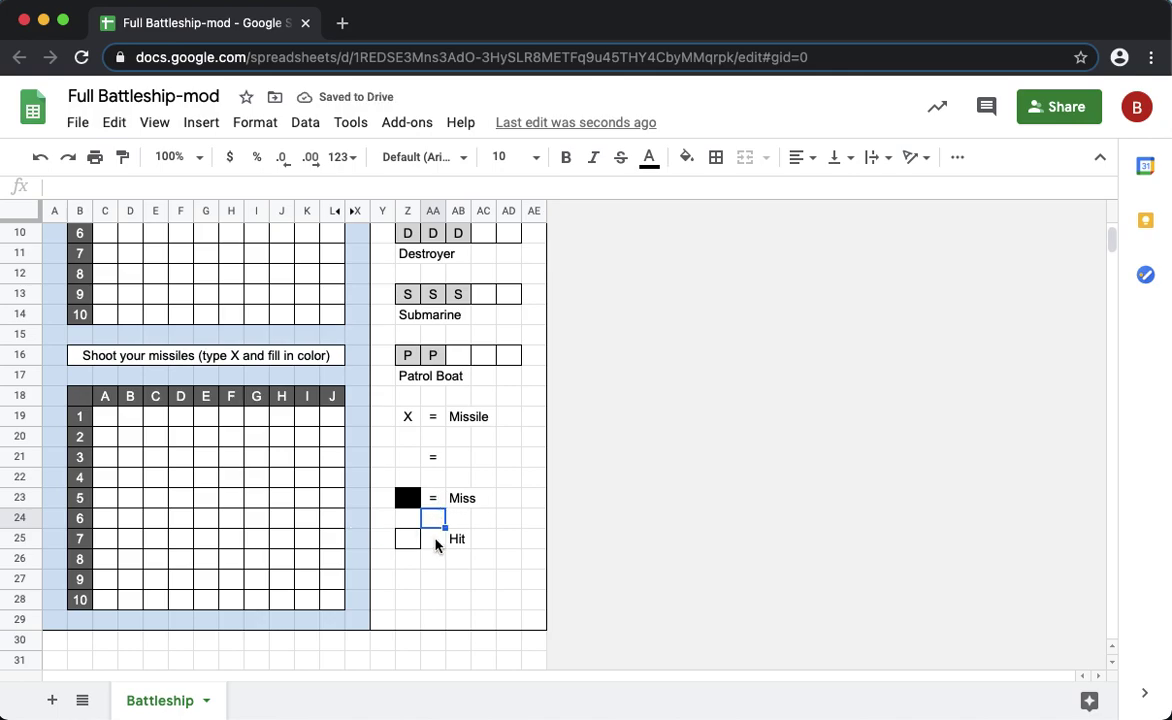
pyautogui.click(442, 541)
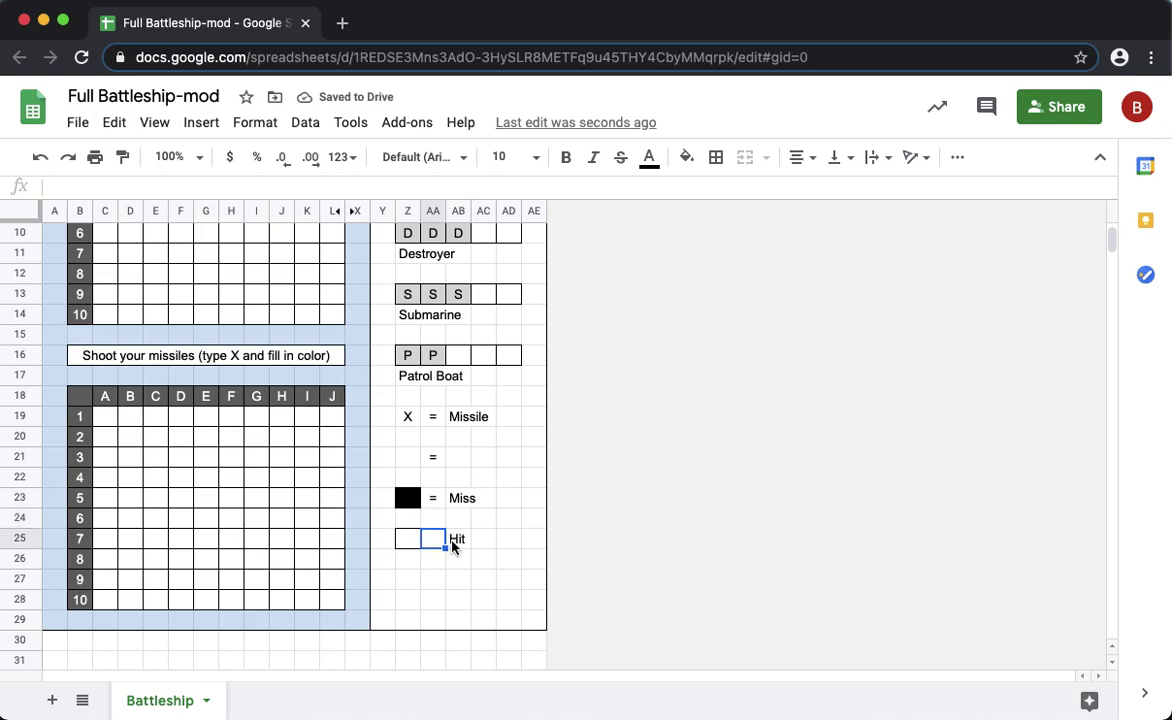
# Enter '= in AA25 beside Hit and fill the Hit box Z25 red
pyautogui.write("'=")
pyautogui.press('Return')
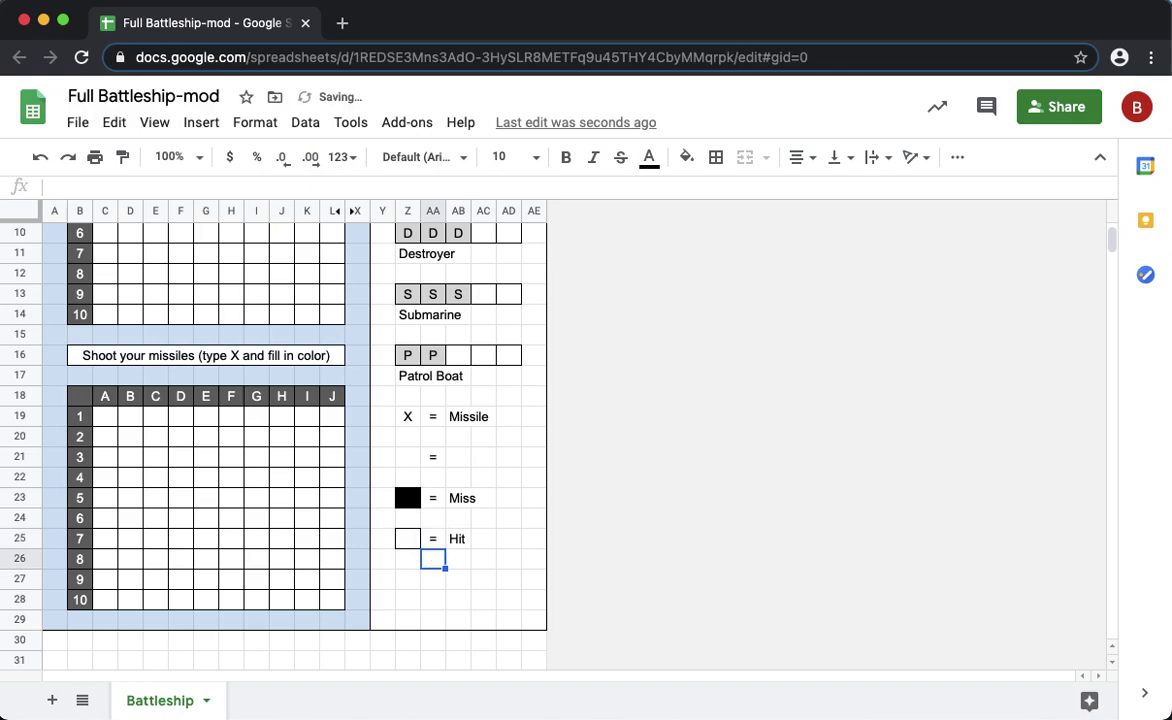
pyautogui.click(409, 540)
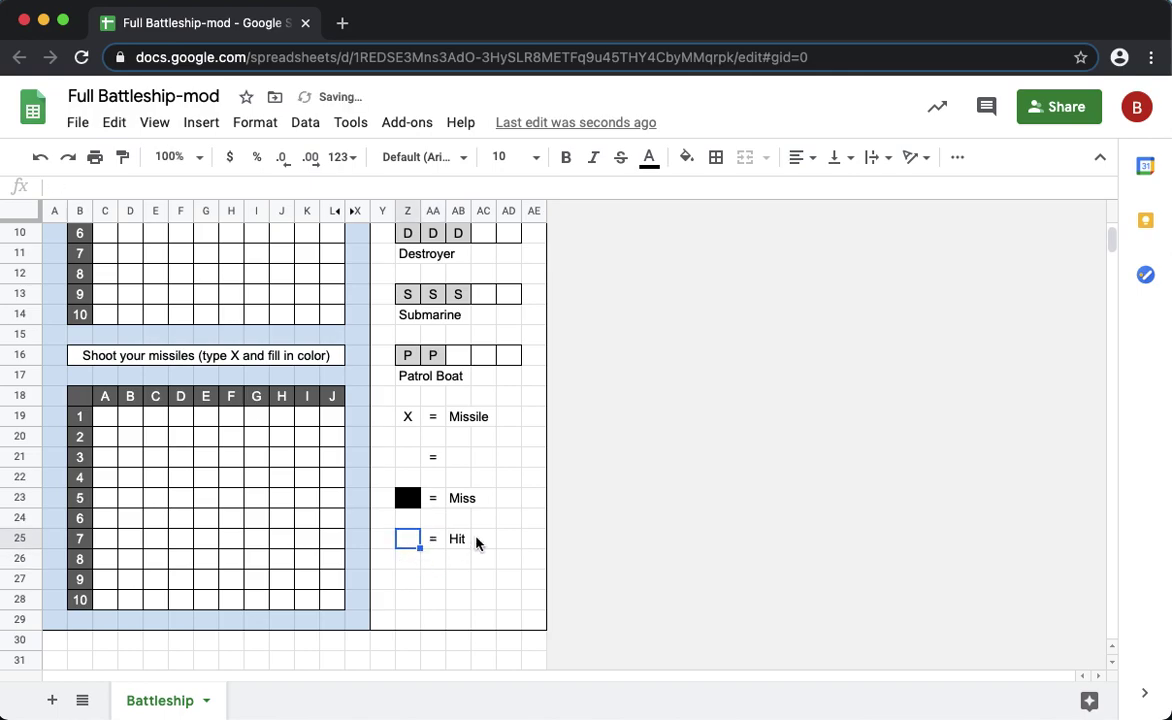
pyautogui.click(689, 160)
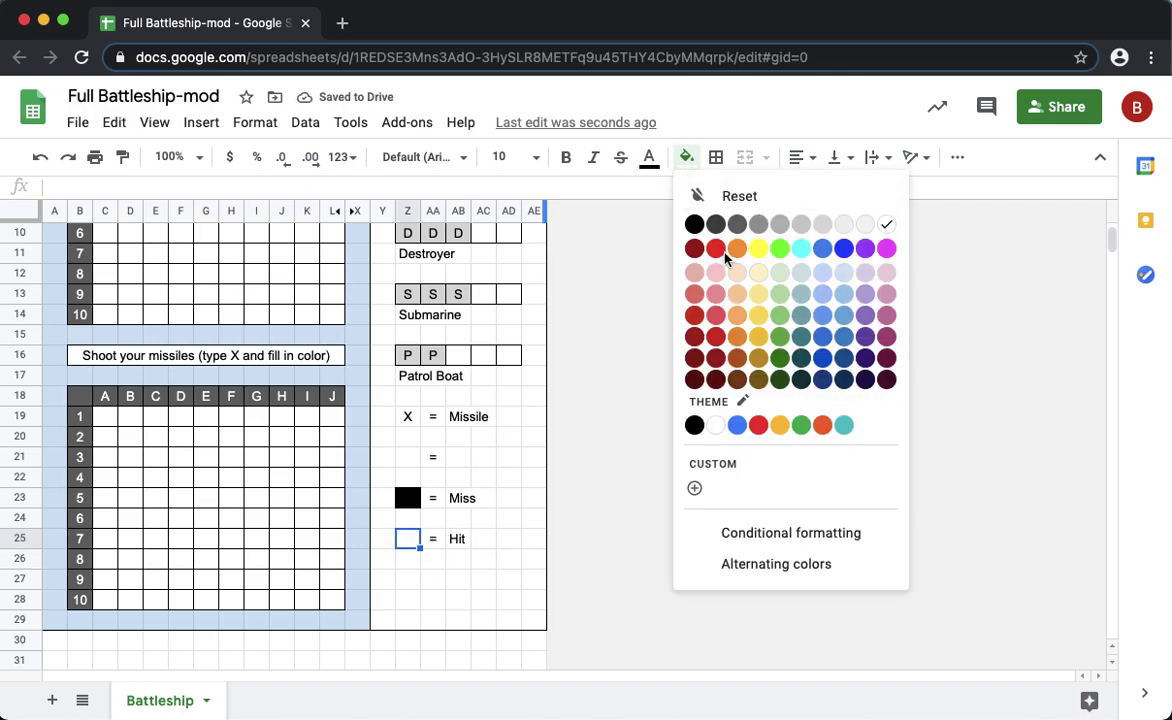
pyautogui.click(715, 249)
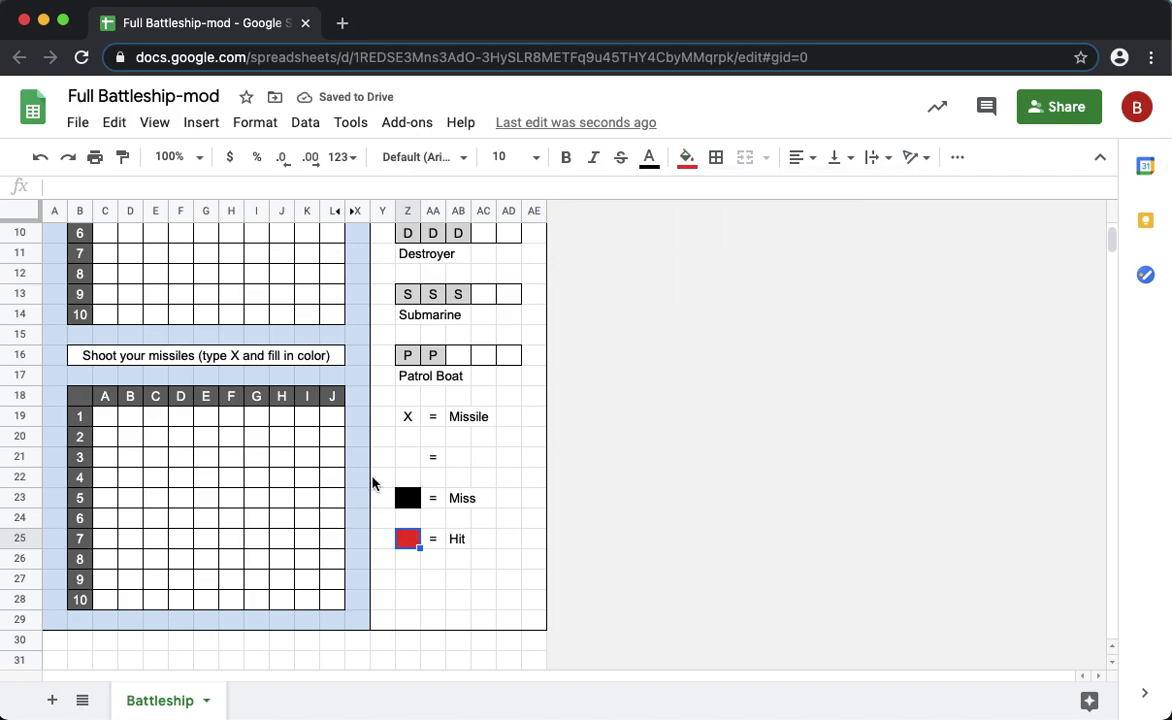
pyautogui.scroll(1, 372, 483)
pyautogui.click(409, 518)
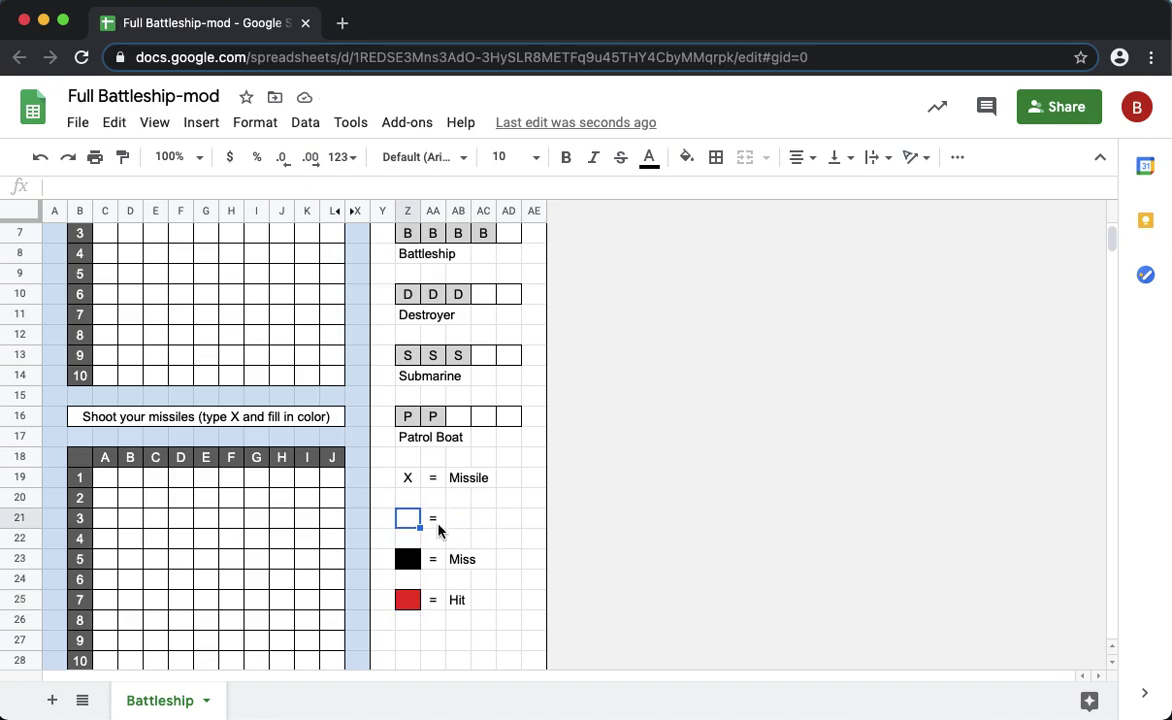
pyautogui.scroll(3, 362, 528)
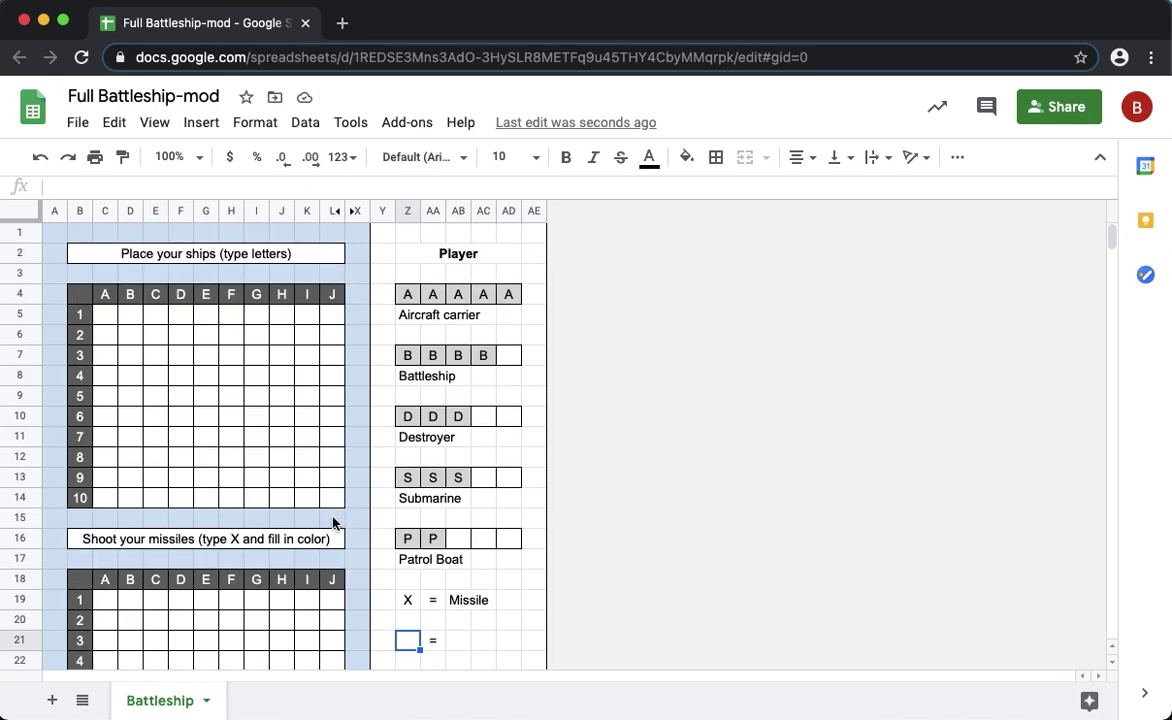
# Copy the five A cells of the aircraft carrier onto grid row 9, columns E–I
pyautogui.scroll(-6, 356, 426)
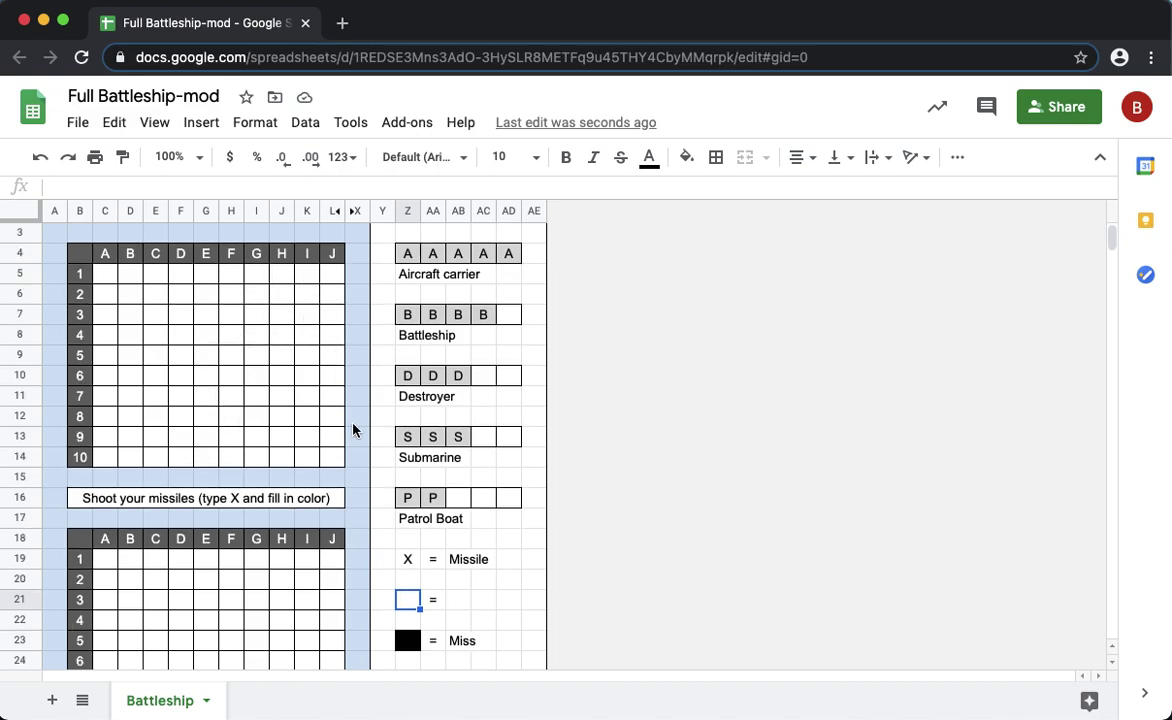
pyautogui.scroll(4, 356, 426)
pyautogui.scroll(4, 353, 429)
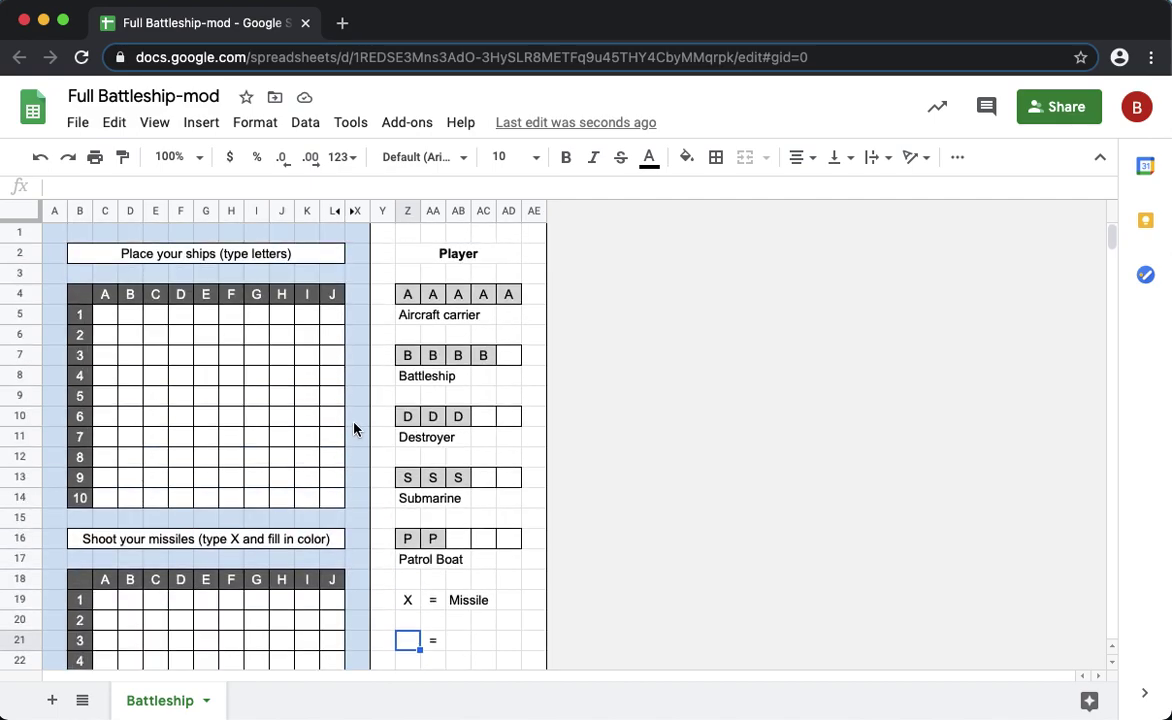
pyautogui.click(410, 297)
pyautogui.moveTo(410, 297); pyautogui.dragTo(512, 294)
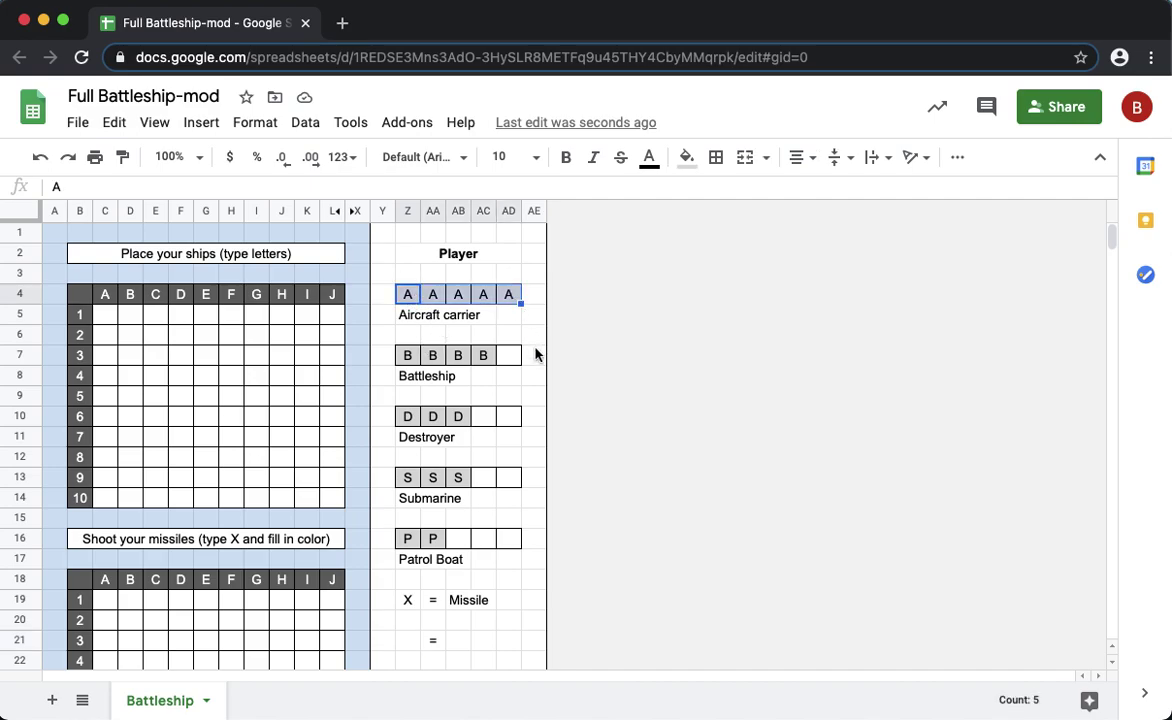
pyautogui.click(110, 122)
pyautogui.click(180, 267)
pyautogui.click(207, 481)
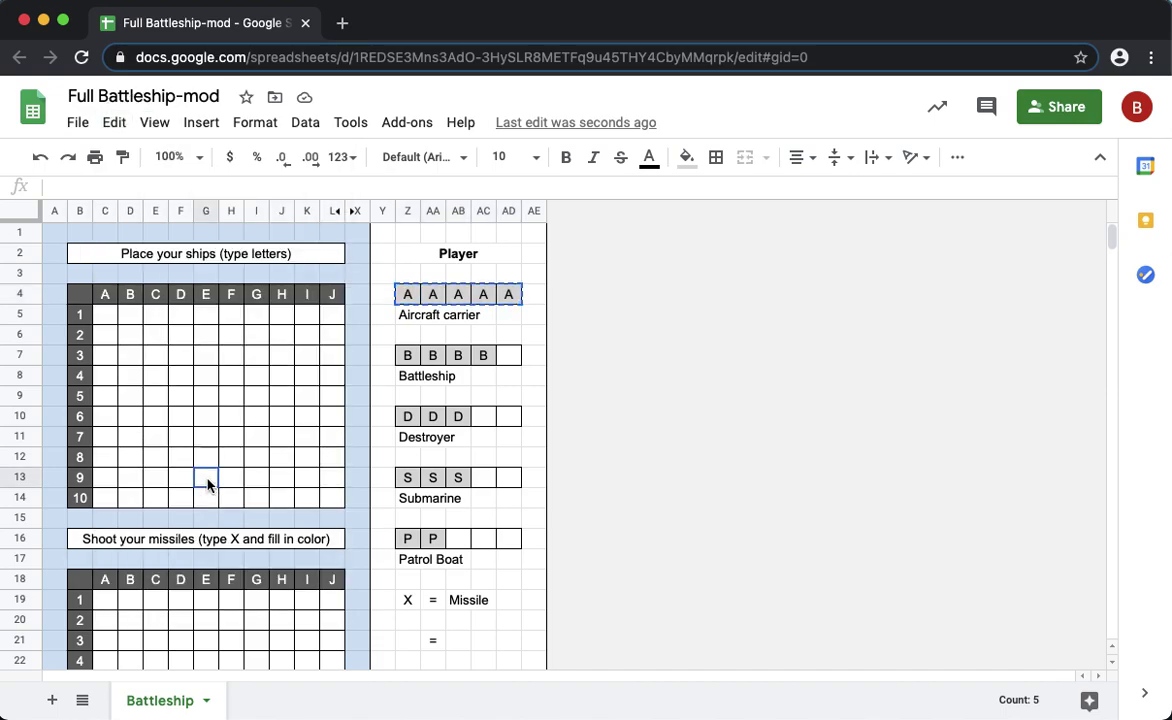
pyautogui.click(114, 122)
pyautogui.click(166, 312)
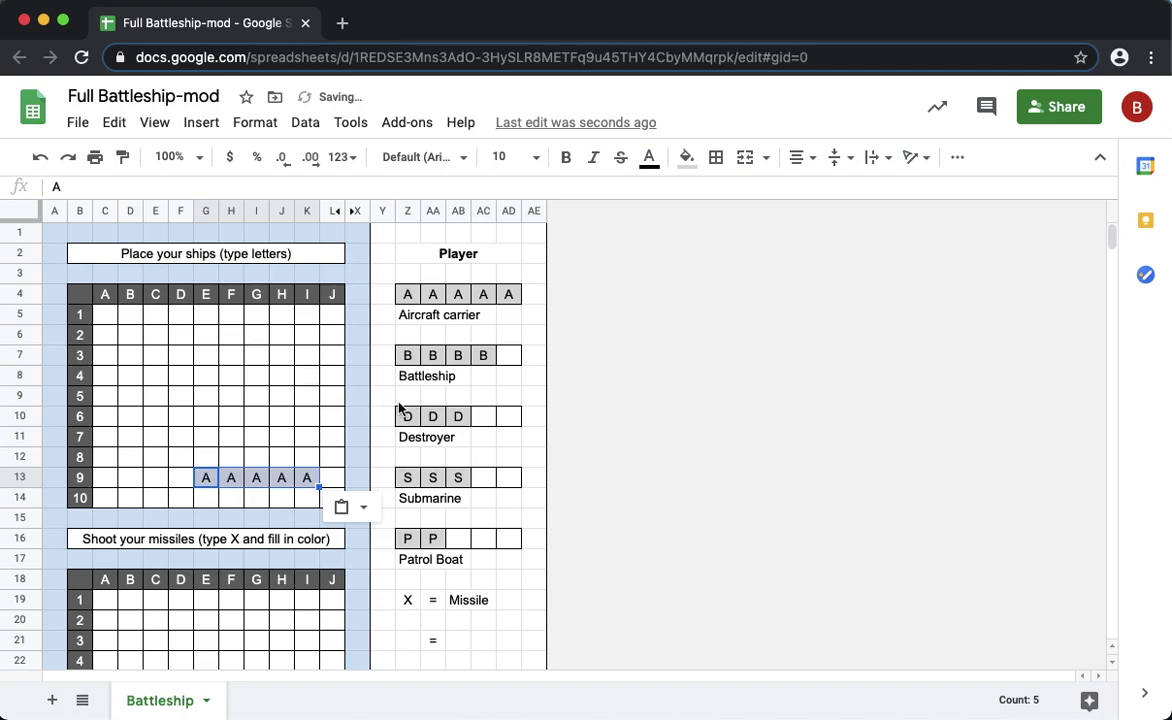
pyautogui.click(279, 517)
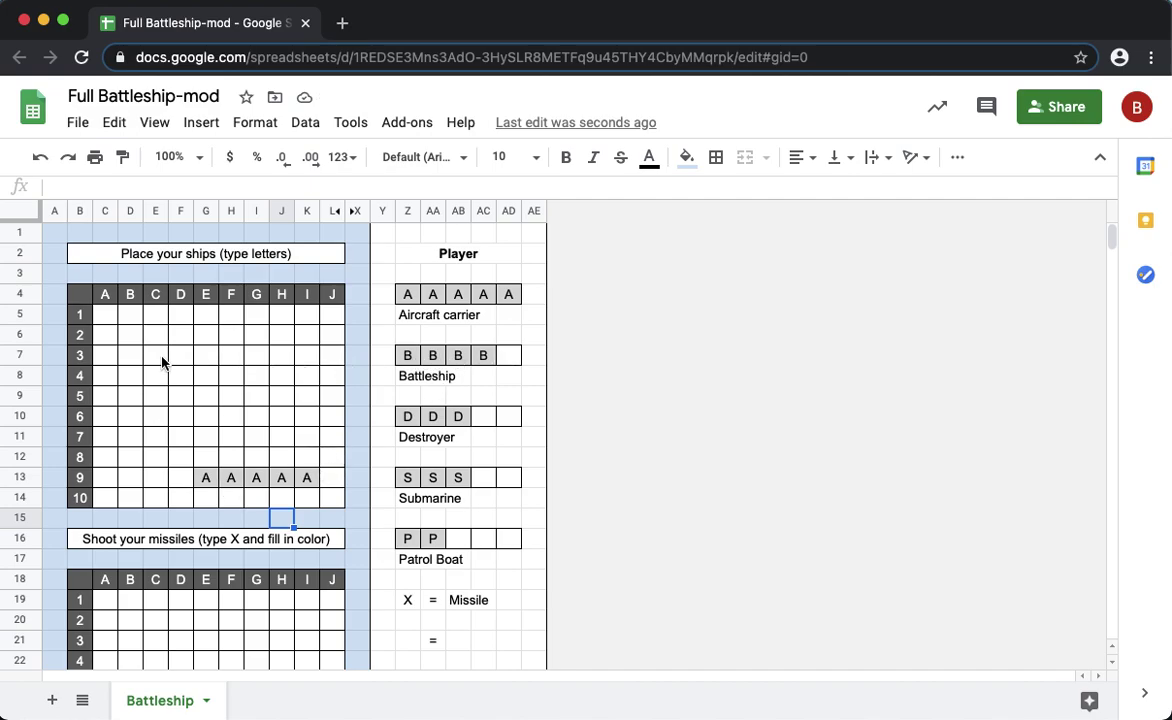
# Copy a grey B cell down grid column B, rows 2–5, for the battleship
pyautogui.moveTo(131, 340); pyautogui.dragTo(136, 395)
pyautogui.click(405, 368)
pyautogui.click(407, 356)
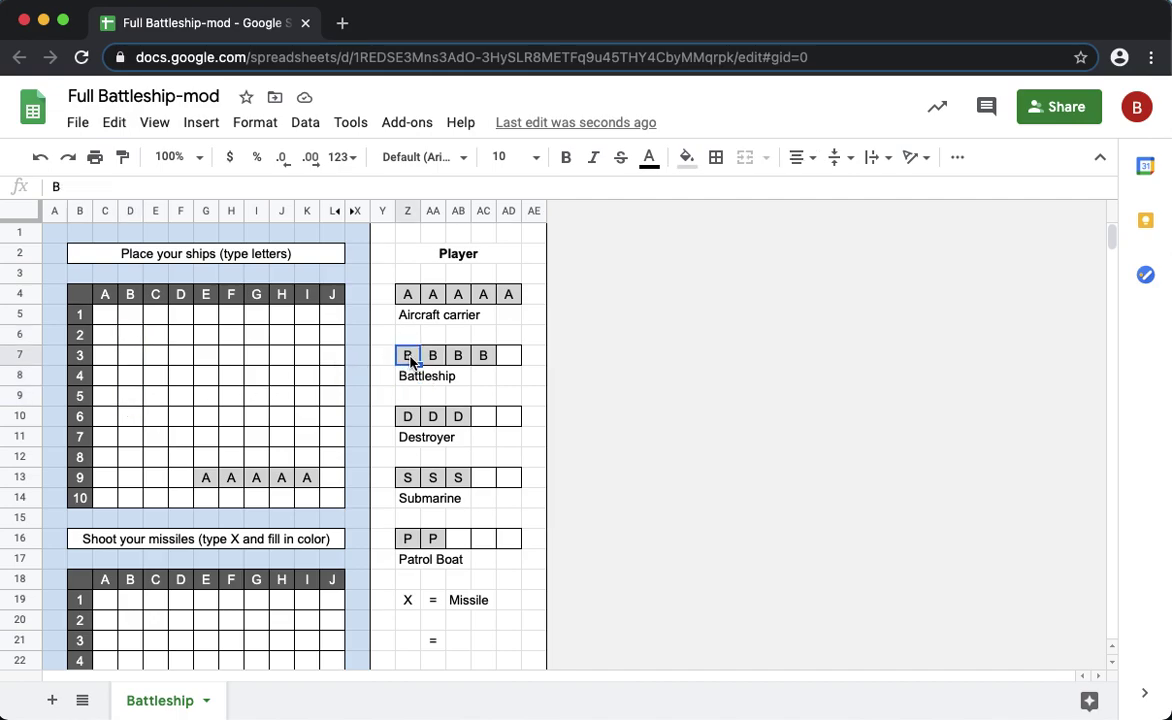
pyautogui.click(114, 122)
pyautogui.click(160, 266)
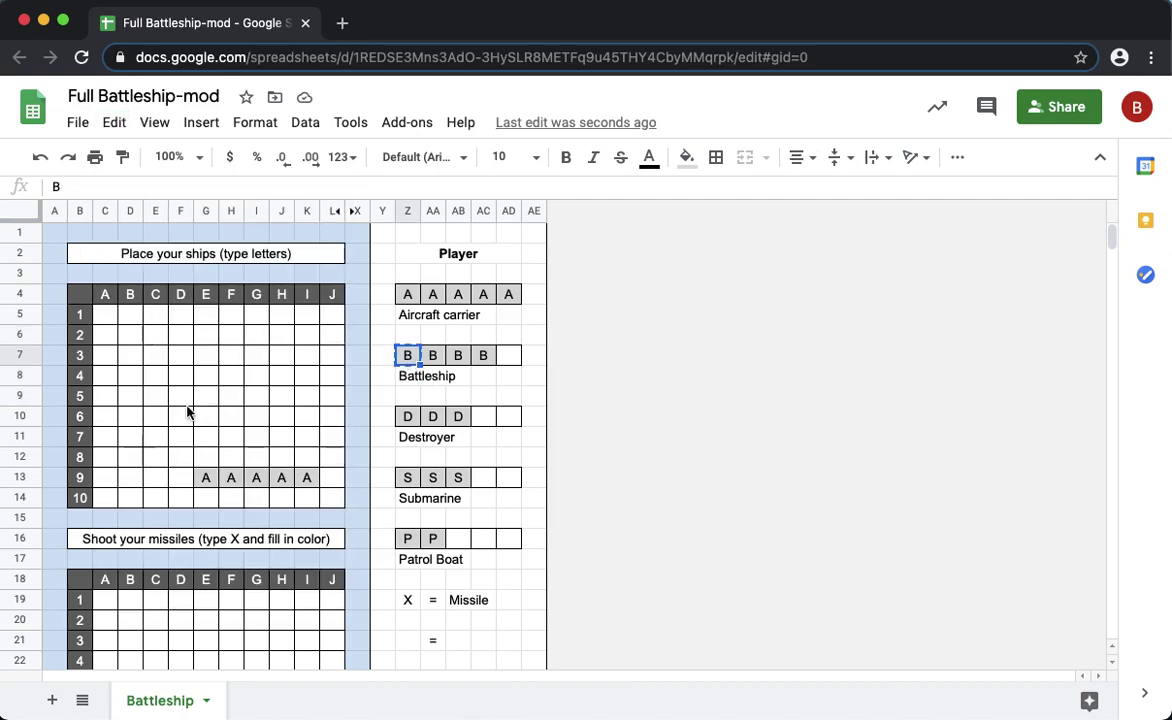
pyautogui.click(131, 340)
pyautogui.moveTo(131, 341); pyautogui.dragTo(136, 401)
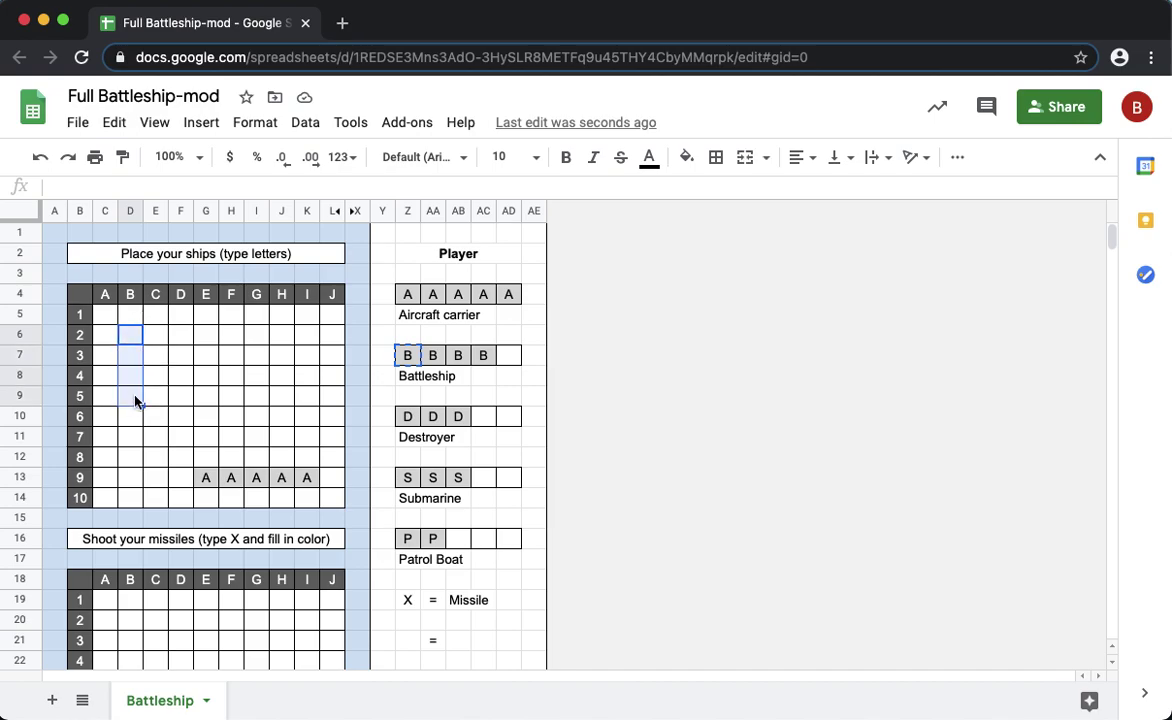
pyautogui.click(114, 122)
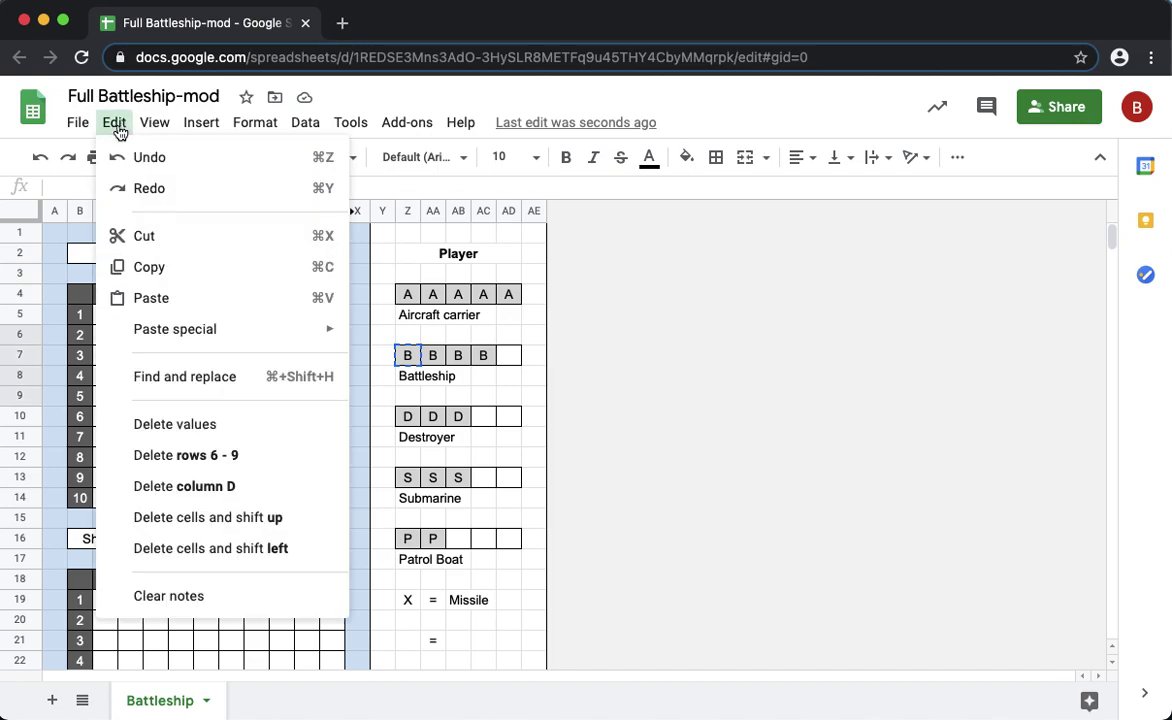
pyautogui.click(238, 310)
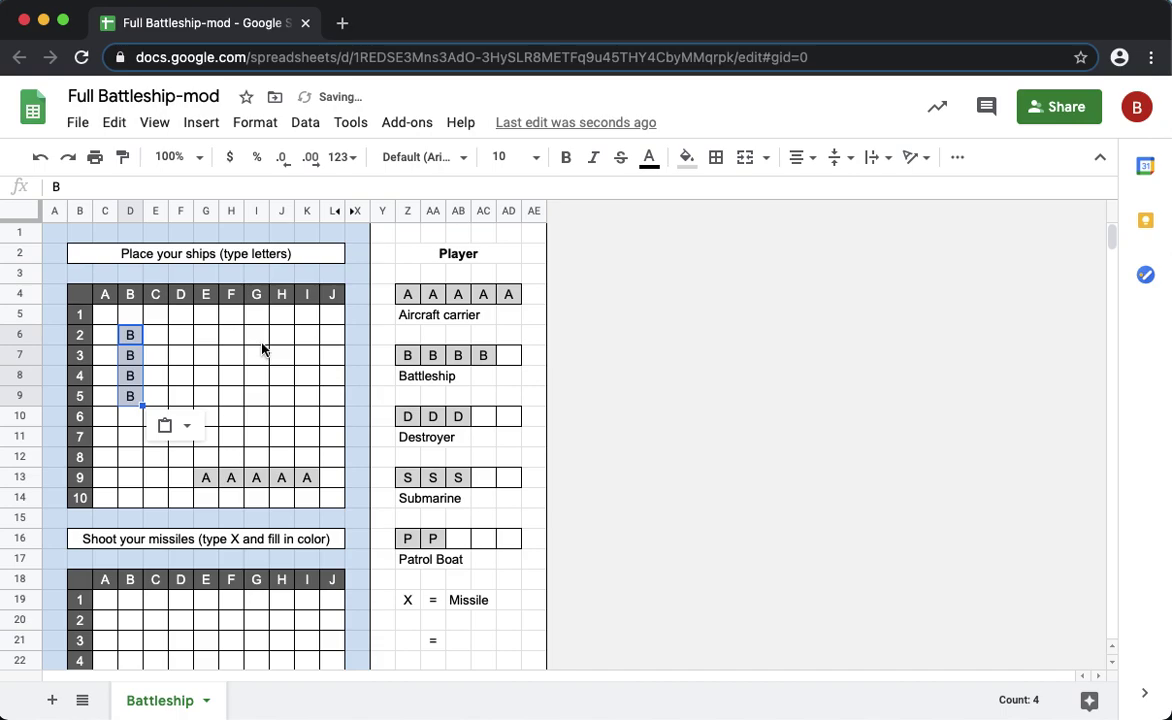
pyautogui.click(257, 355)
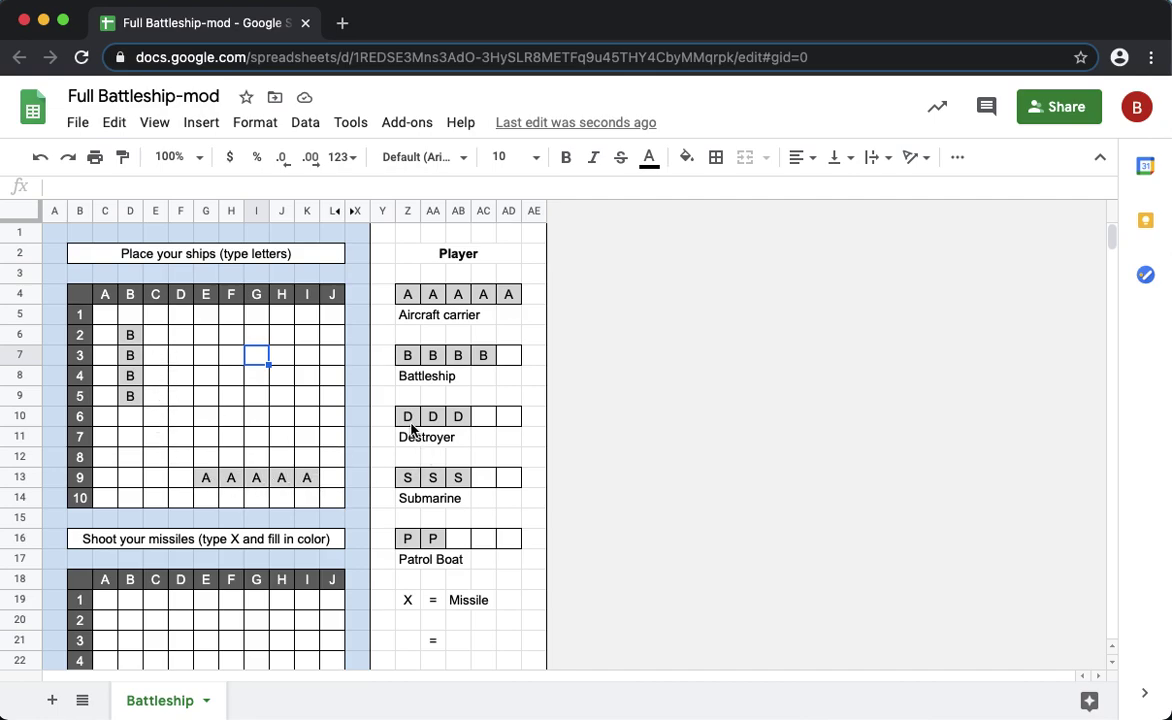
# Paste the three D cells at grid H2–J2 and the three S cells at E6–G6
pyautogui.moveTo(411, 424); pyautogui.dragTo(458, 418)
pyautogui.hotkey('ctrl', 'c')
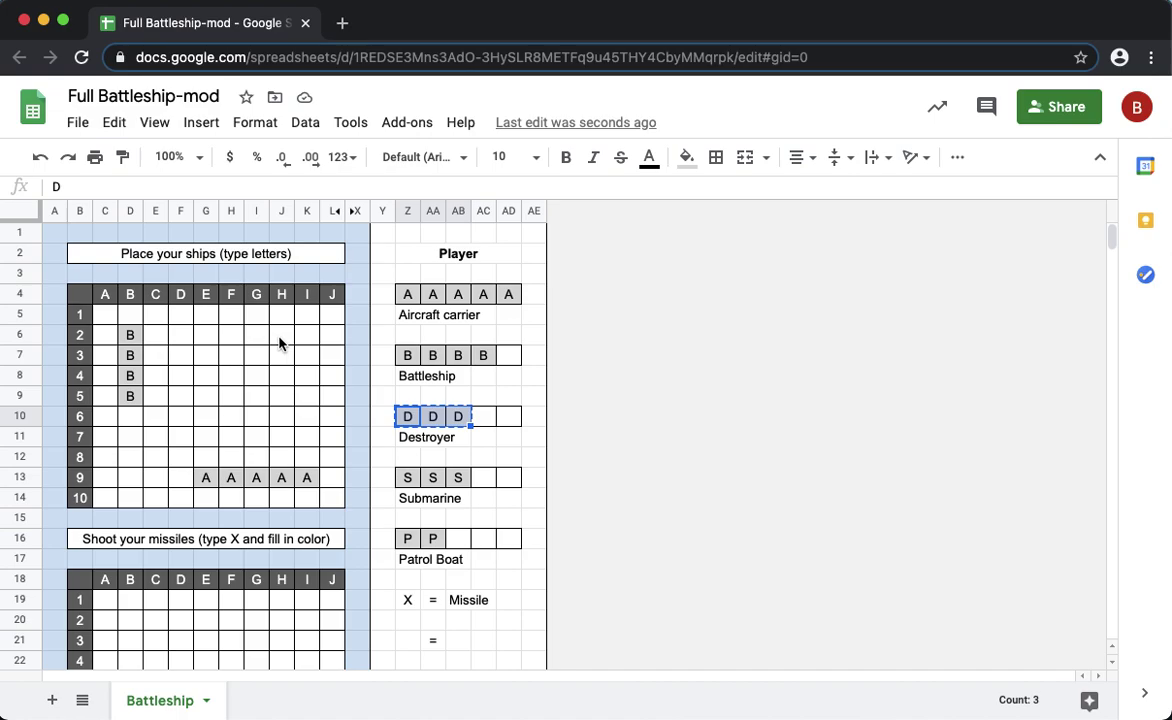
pyautogui.click(279, 343)
pyautogui.hotkey('ctrl', 'v')
pyautogui.moveTo(407, 477); pyautogui.dragTo(458, 477)
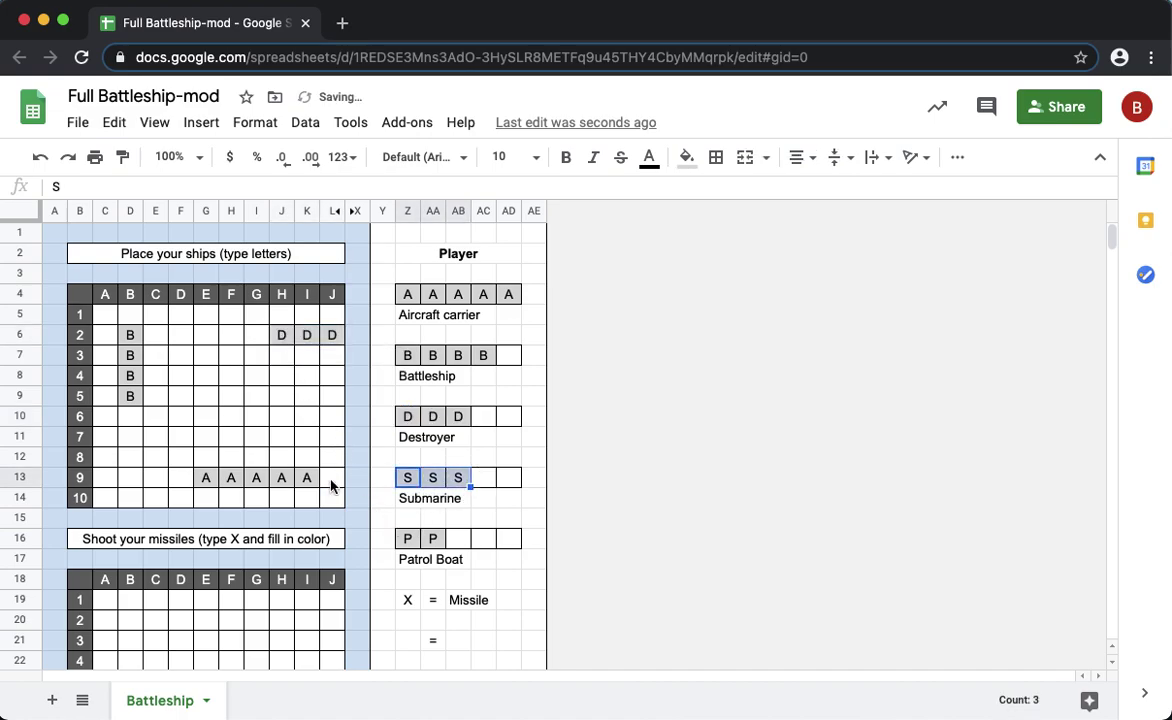
pyautogui.hotkey('ctrl', 'c')
pyautogui.click(210, 414)
pyautogui.hotkey('ctrl', 'v')
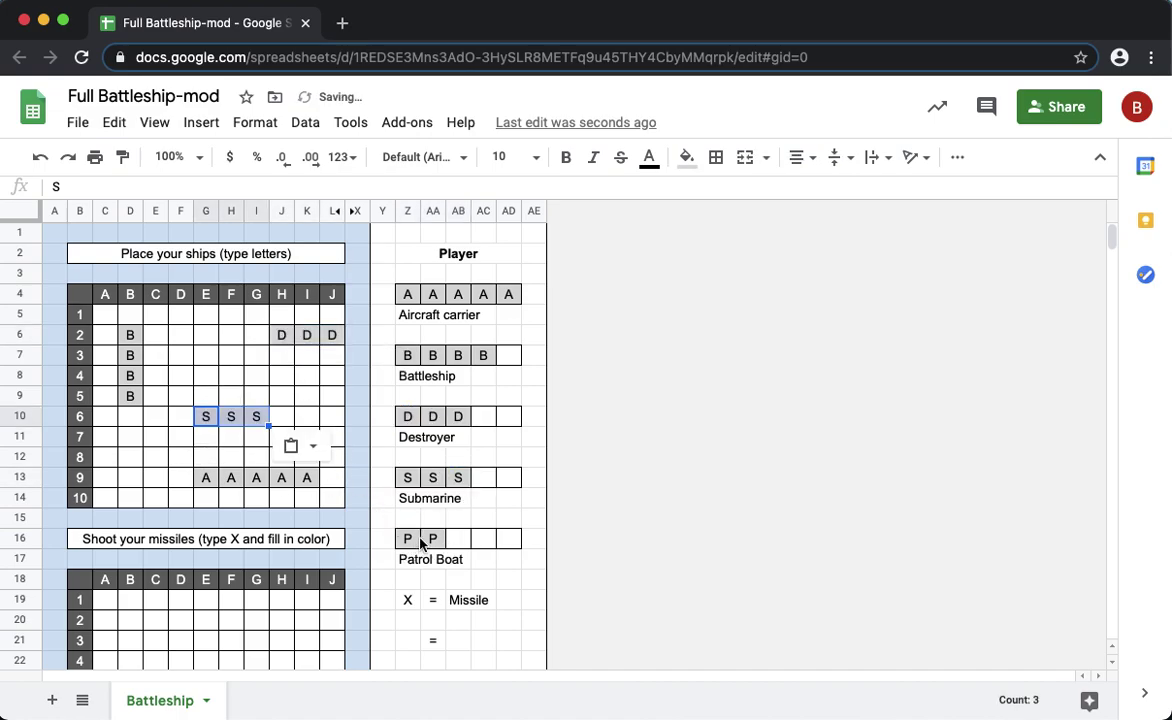
# Place the patrol boat's two P cells at grid C8–C9, undoing a misplaced paste
pyautogui.moveTo(408, 539); pyautogui.dragTo(433, 539)
pyautogui.hotkey('ctrl', 'c')
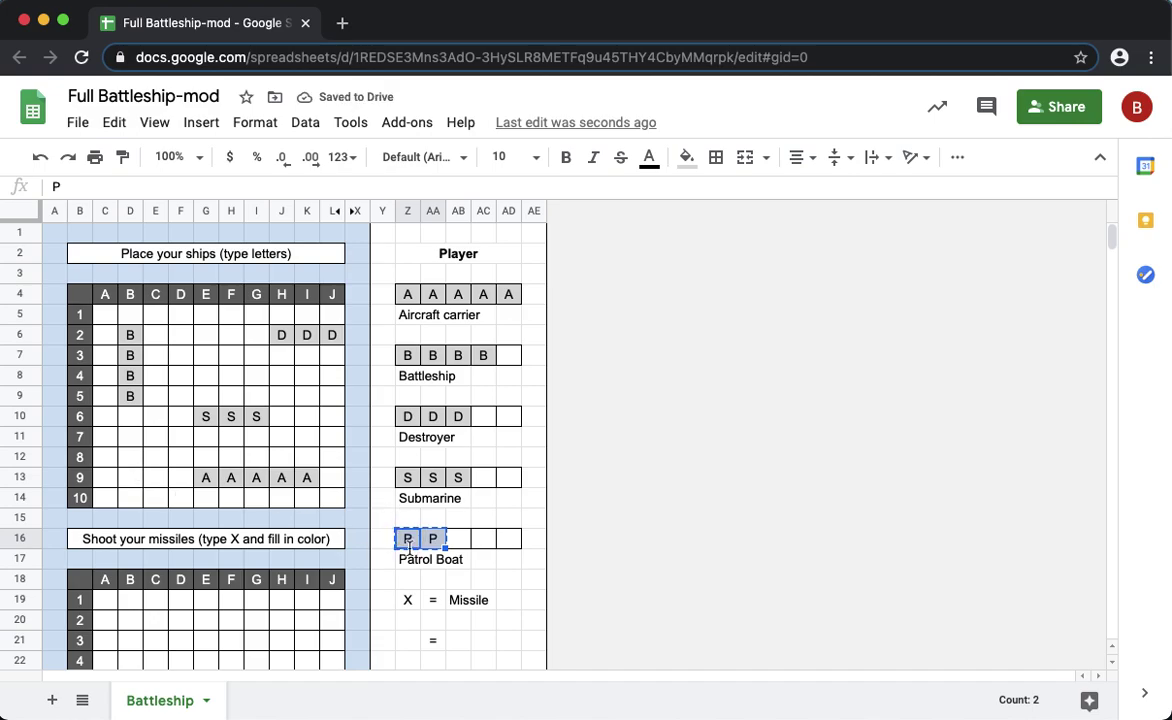
pyautogui.click(378, 540)
pyautogui.hotkey('ctrl', 'v')
pyautogui.hotkey('ctrl', 'z')
pyautogui.click(412, 556)
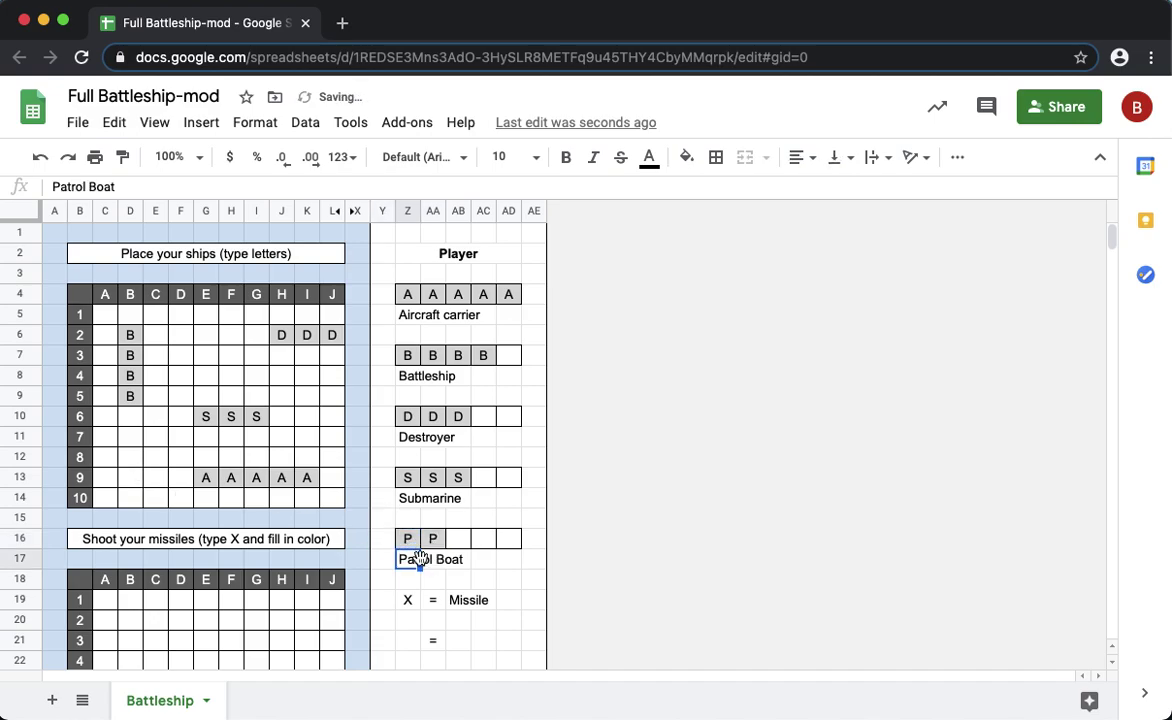
pyautogui.click(405, 538)
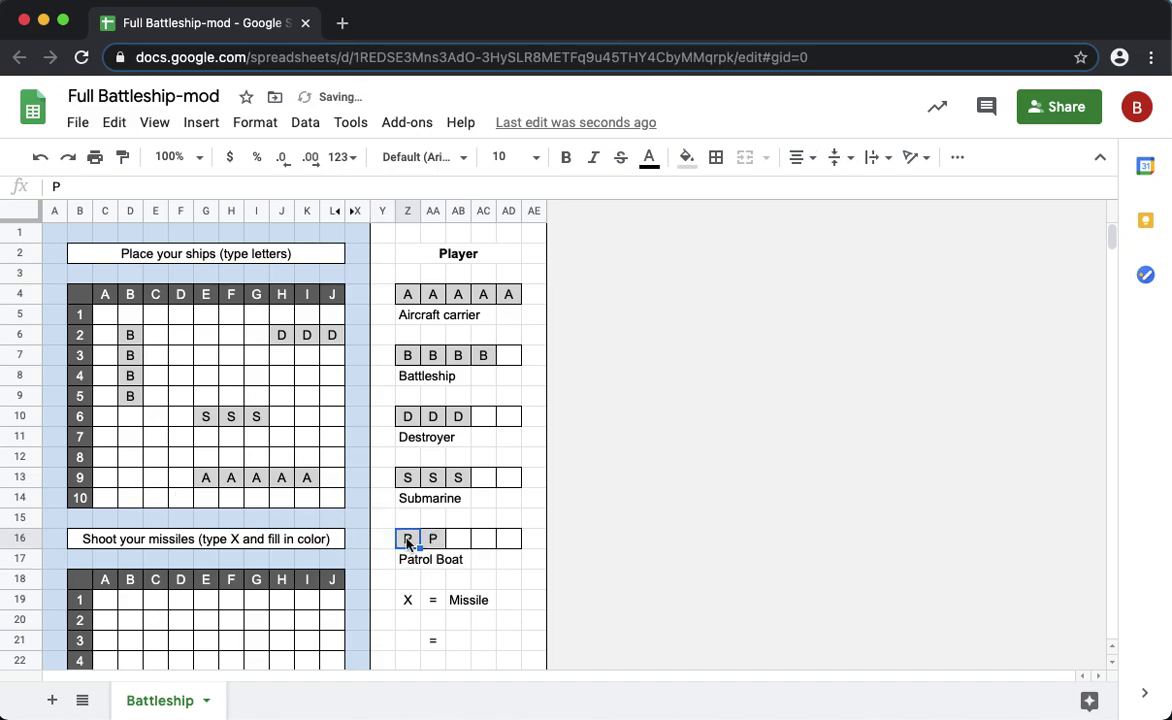
pyautogui.click(155, 457)
pyautogui.write('P')
pyautogui.press('Return')
pyautogui.hotkey('ctrl', 'v')
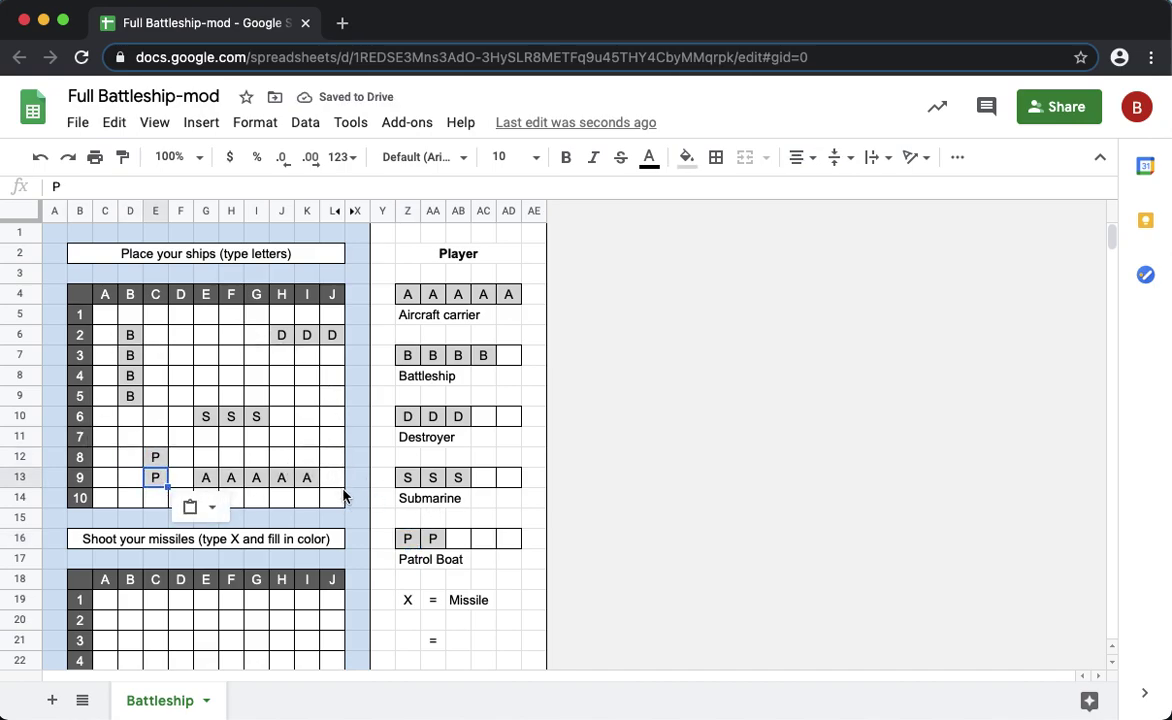
pyautogui.click(60, 233)
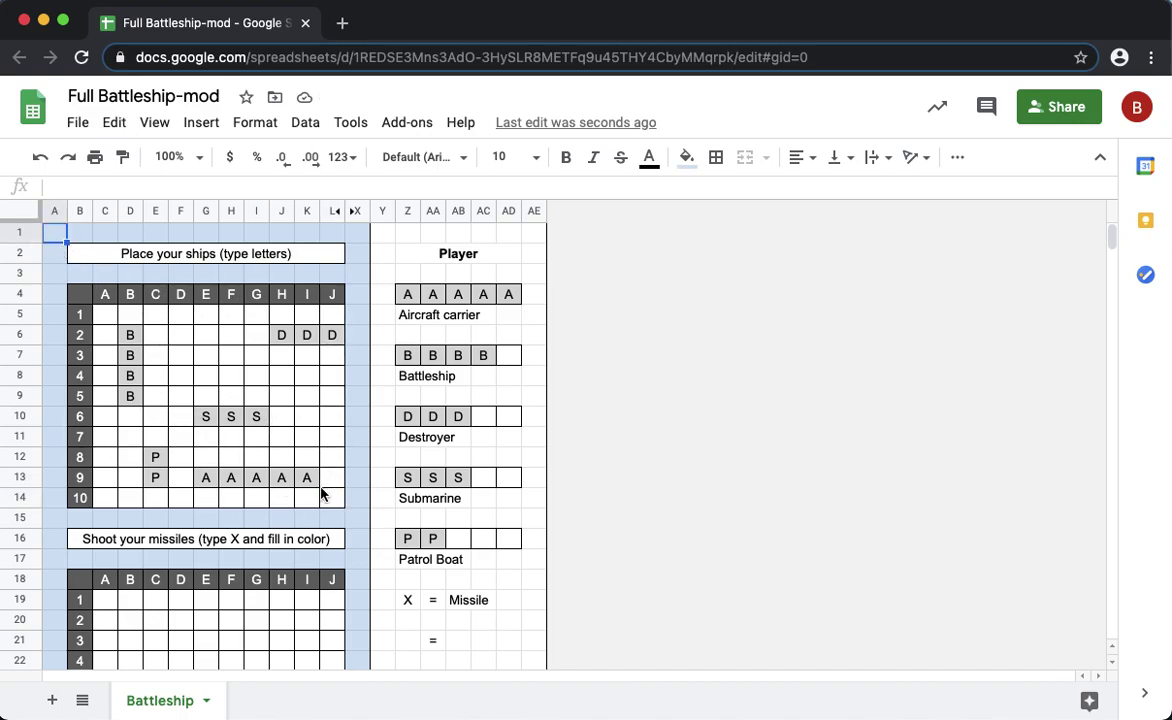
pyautogui.scroll(-5, 321, 493)
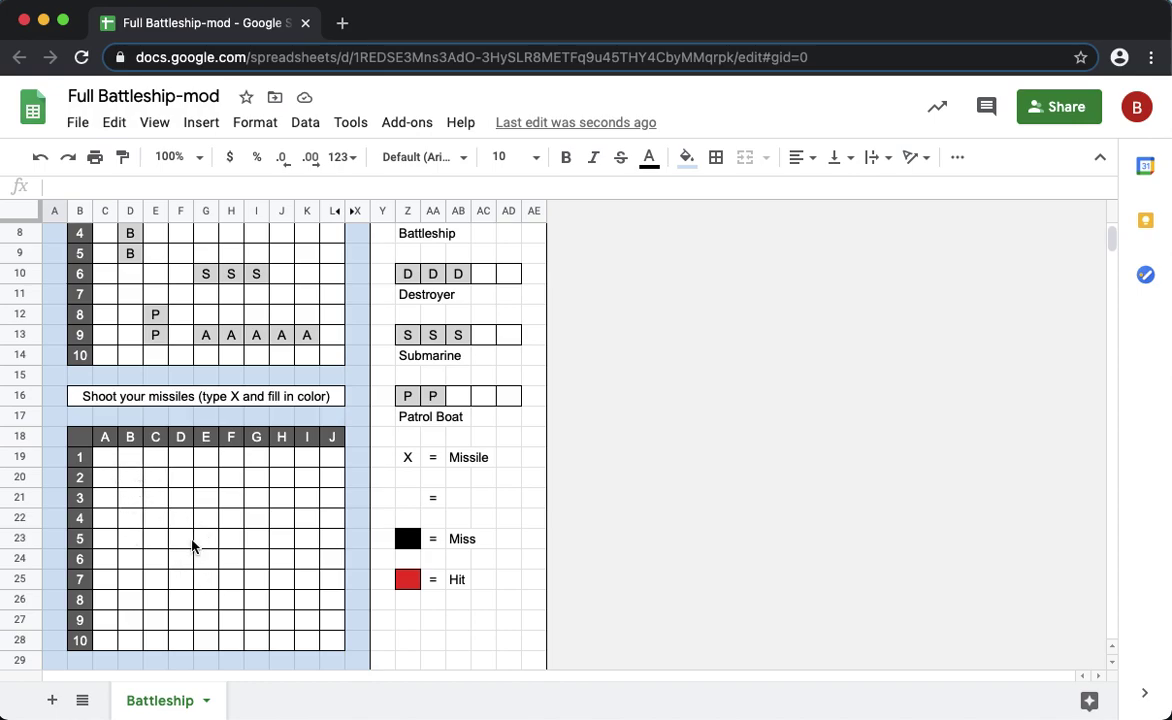
pyautogui.scroll(4, 289, 568)
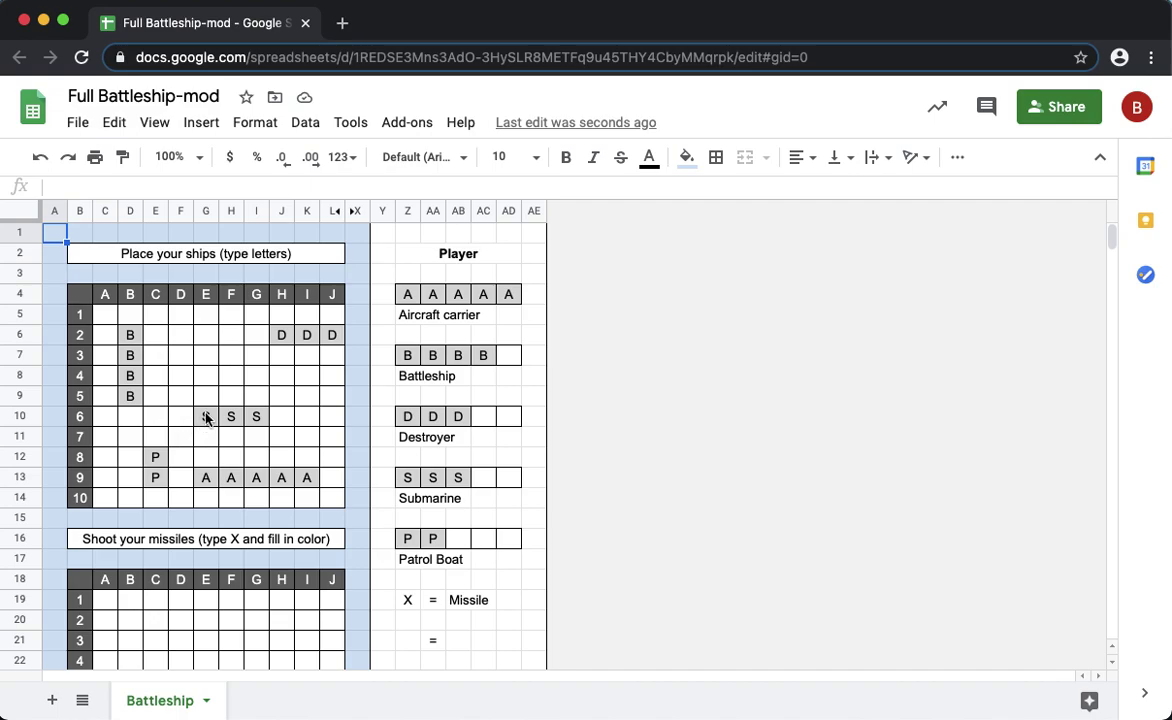
pyautogui.click(182, 335)
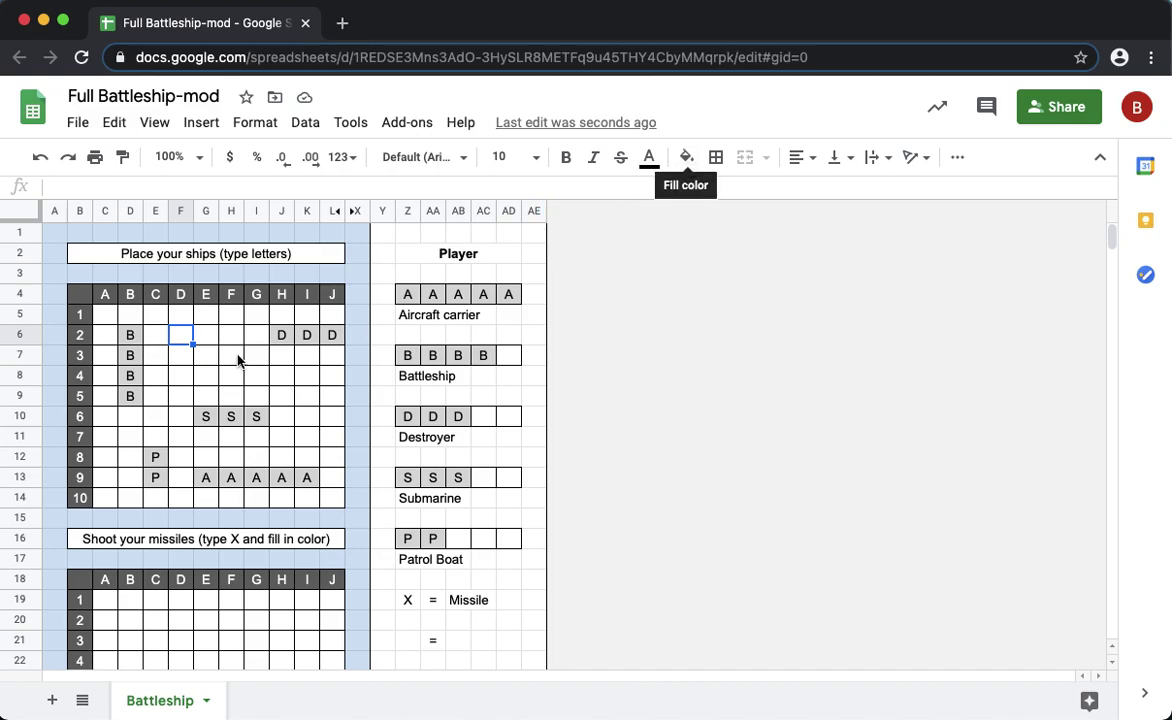
# Enter an X in grid cell D2 and centre-align the whole ship grid
pyautogui.write('X')
pyautogui.press('Return')
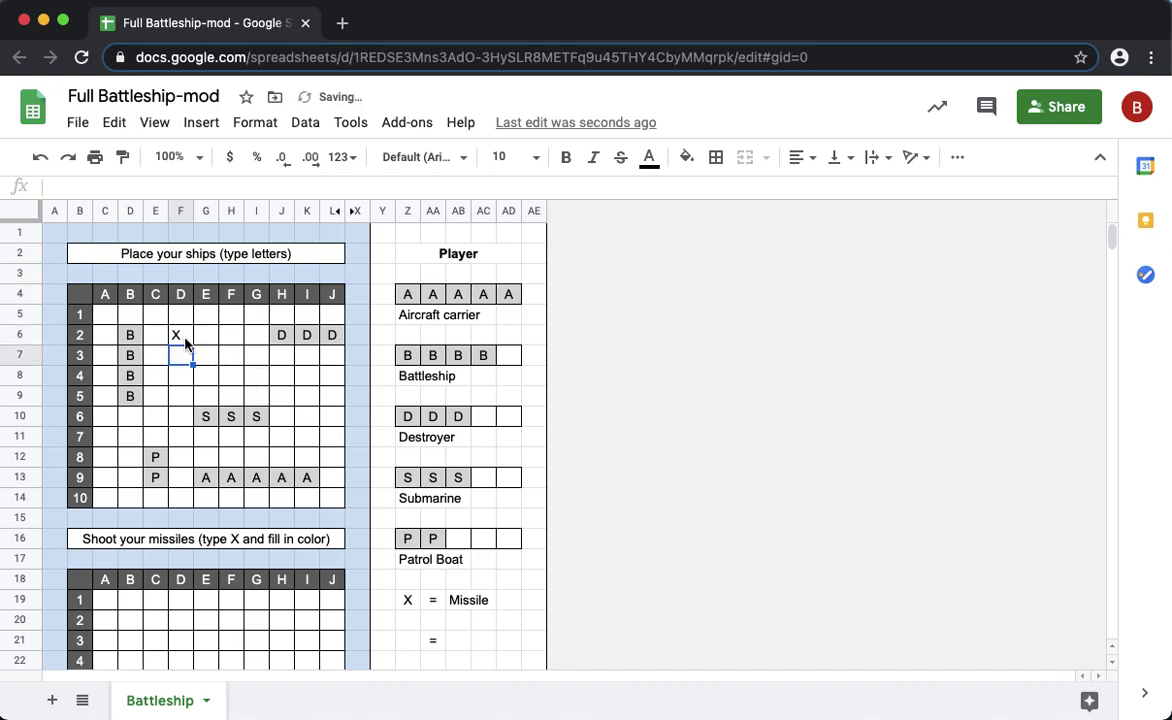
pyautogui.click(180, 335)
pyautogui.moveTo(105, 314); pyautogui.dragTo(327, 503)
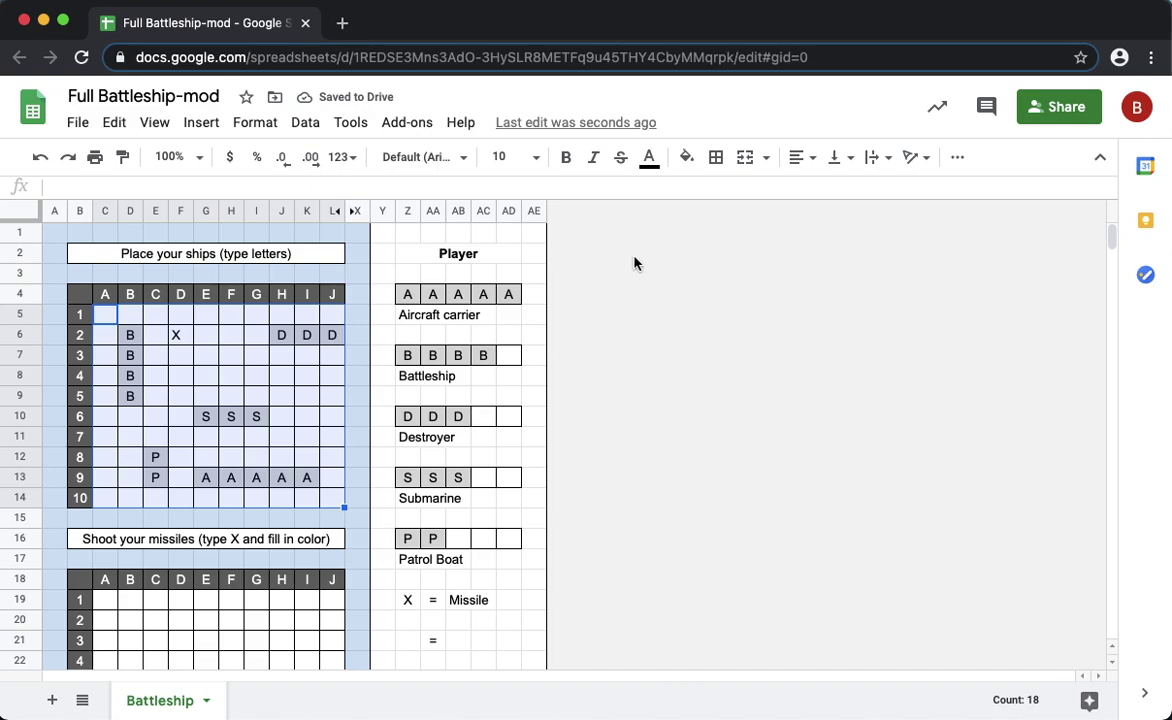
pyautogui.click(805, 157)
pyautogui.click(821, 188)
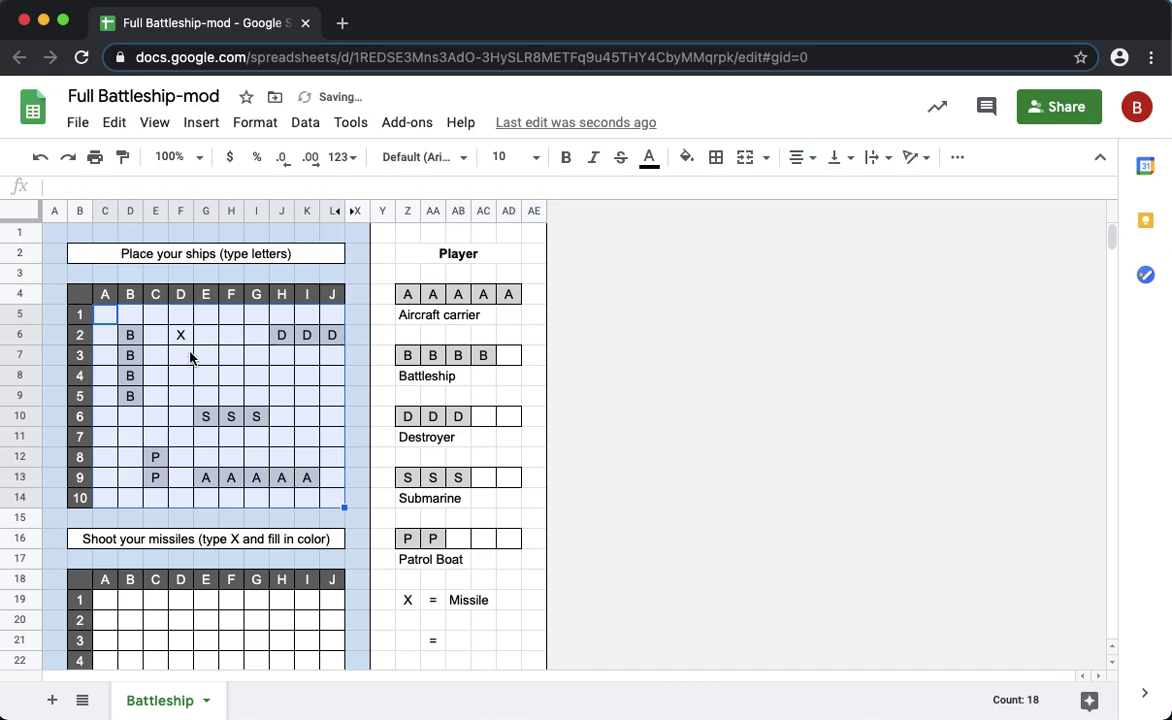
# Recheck the X in D2 and scroll down to the missile grid and Miss/Hit legend
pyautogui.click(180, 335)
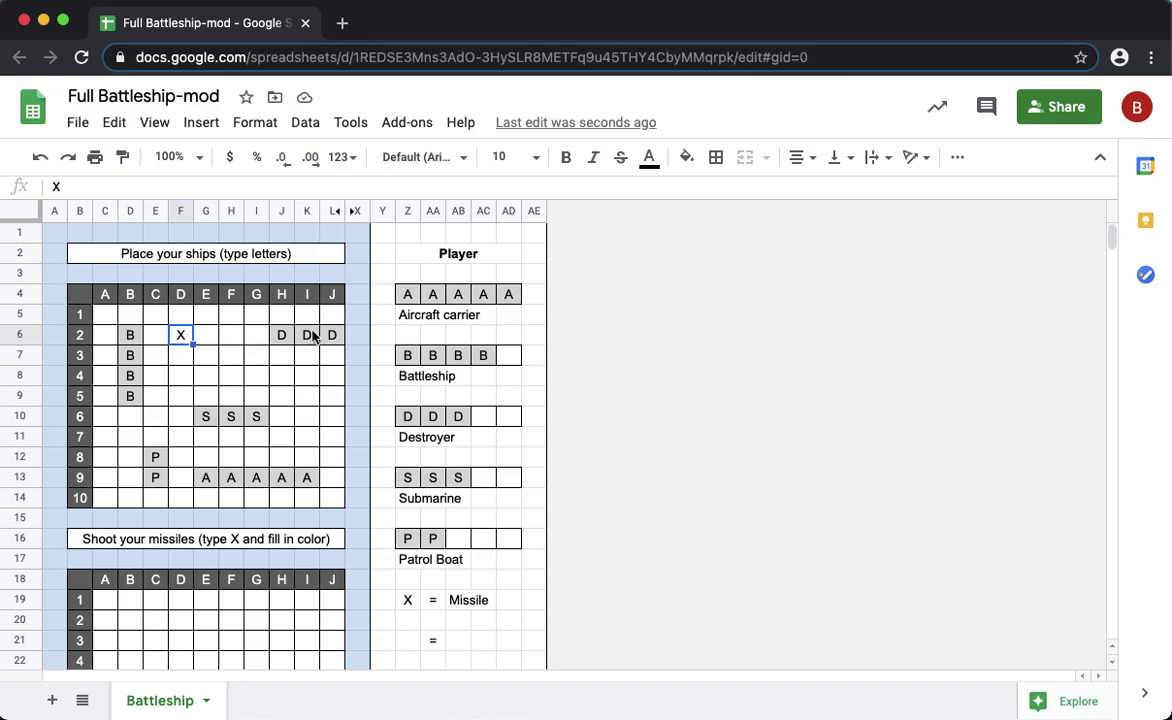
pyautogui.click(231, 420)
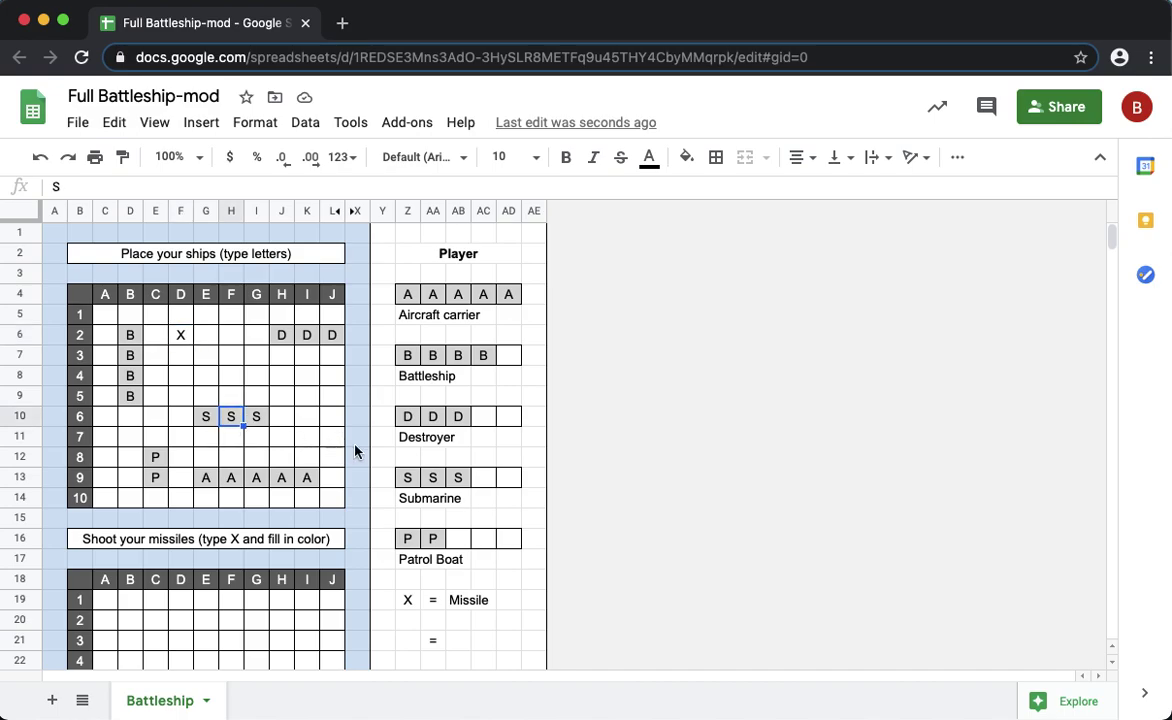
pyautogui.click(183, 338)
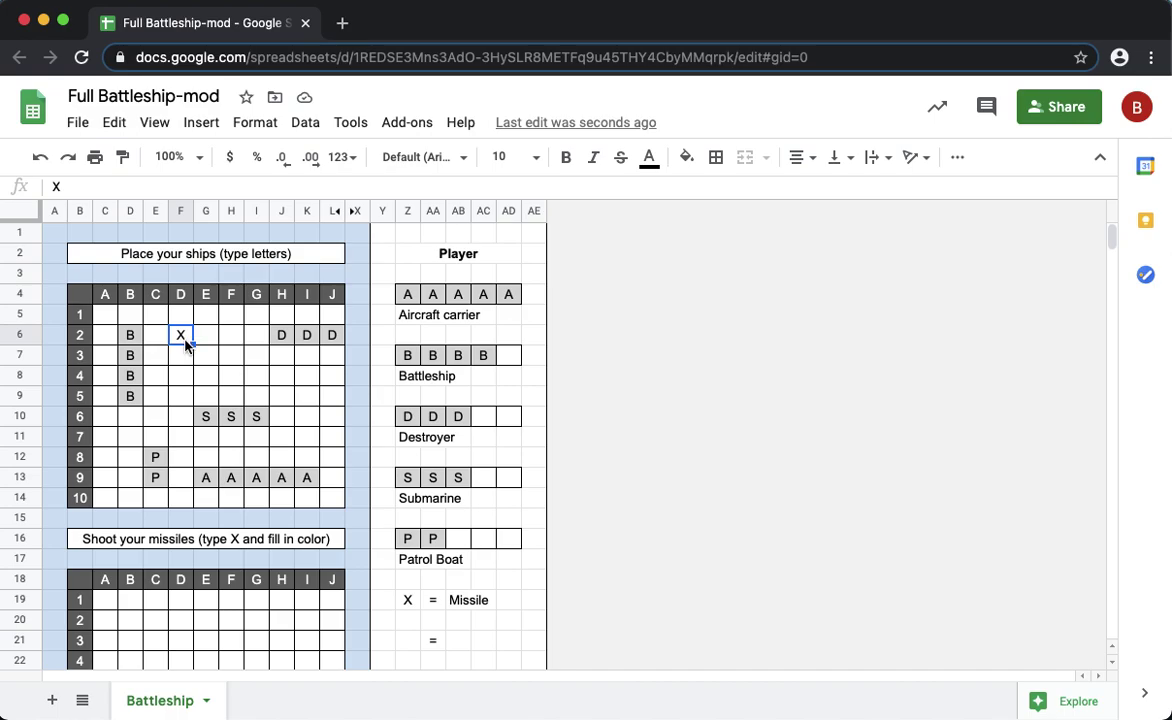
pyautogui.scroll(-5, 209, 455)
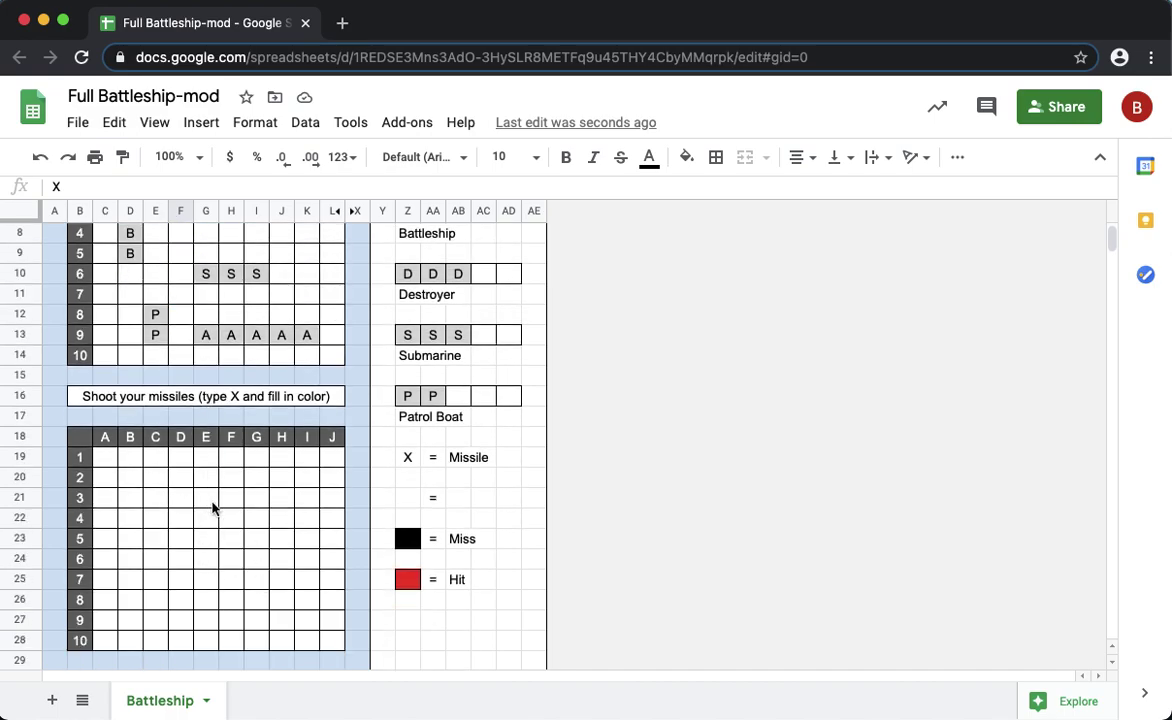
# Fill missile-grid square G6 red as a hit, replacing an initial black fill
pyautogui.click(251, 518)
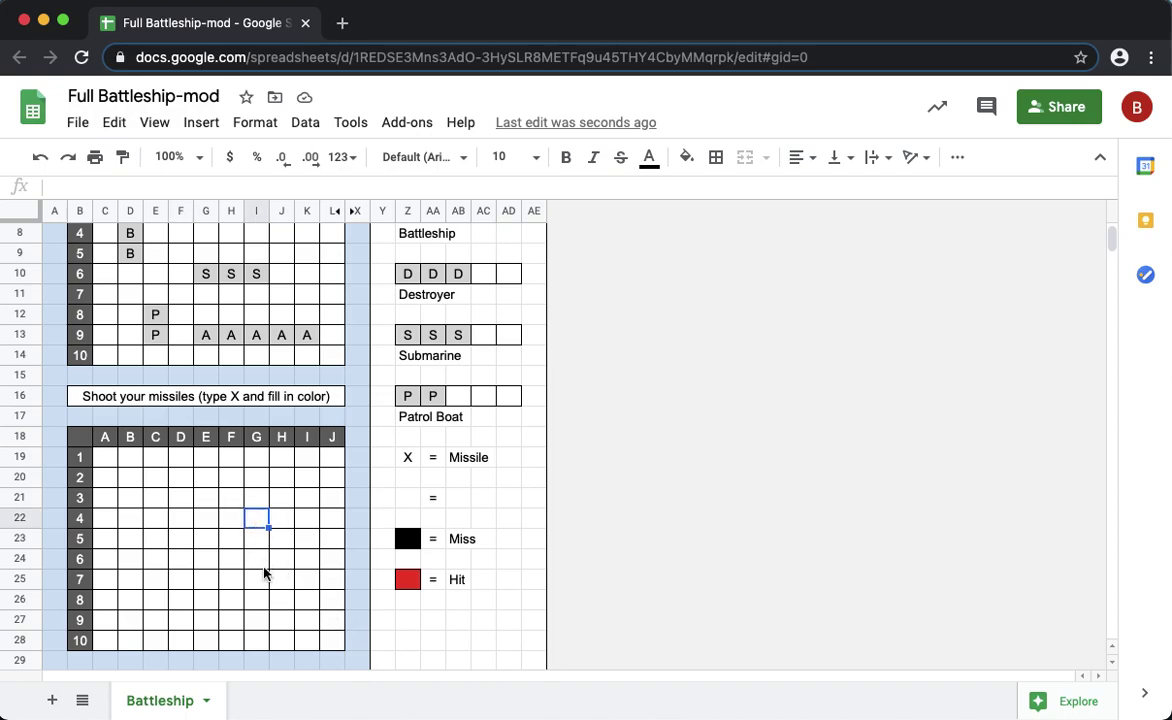
pyautogui.click(262, 561)
pyautogui.scroll(5, 292, 525)
pyautogui.scroll(-5, 292, 525)
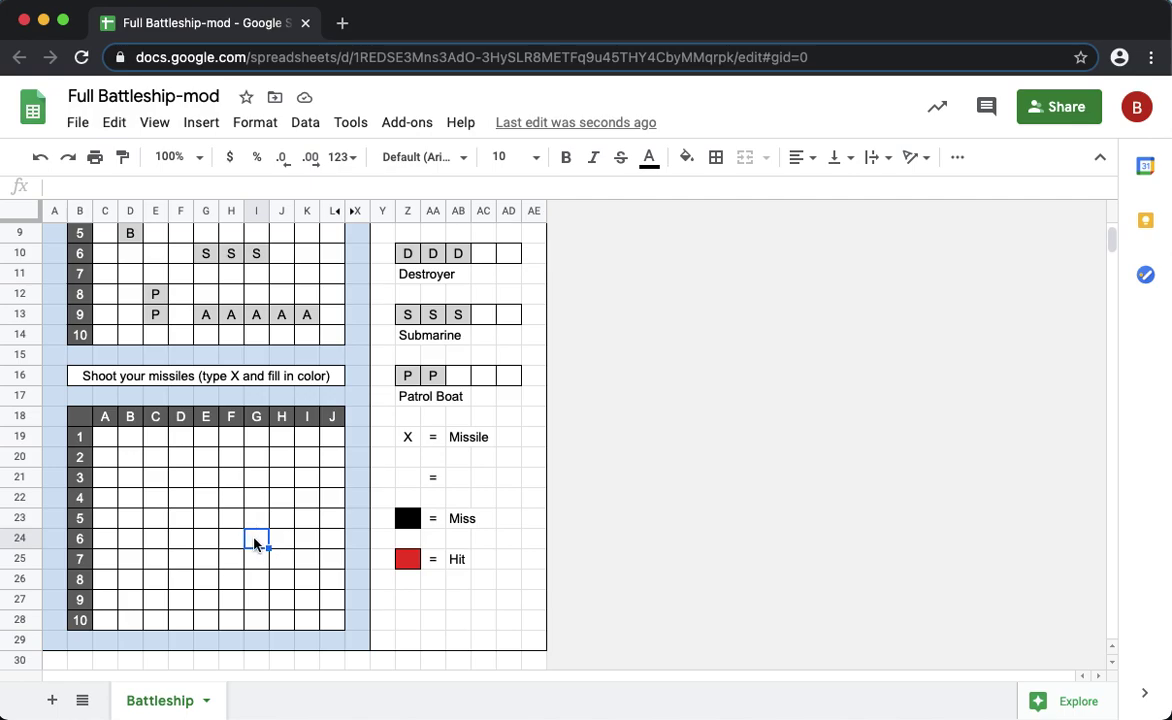
pyautogui.click(687, 158)
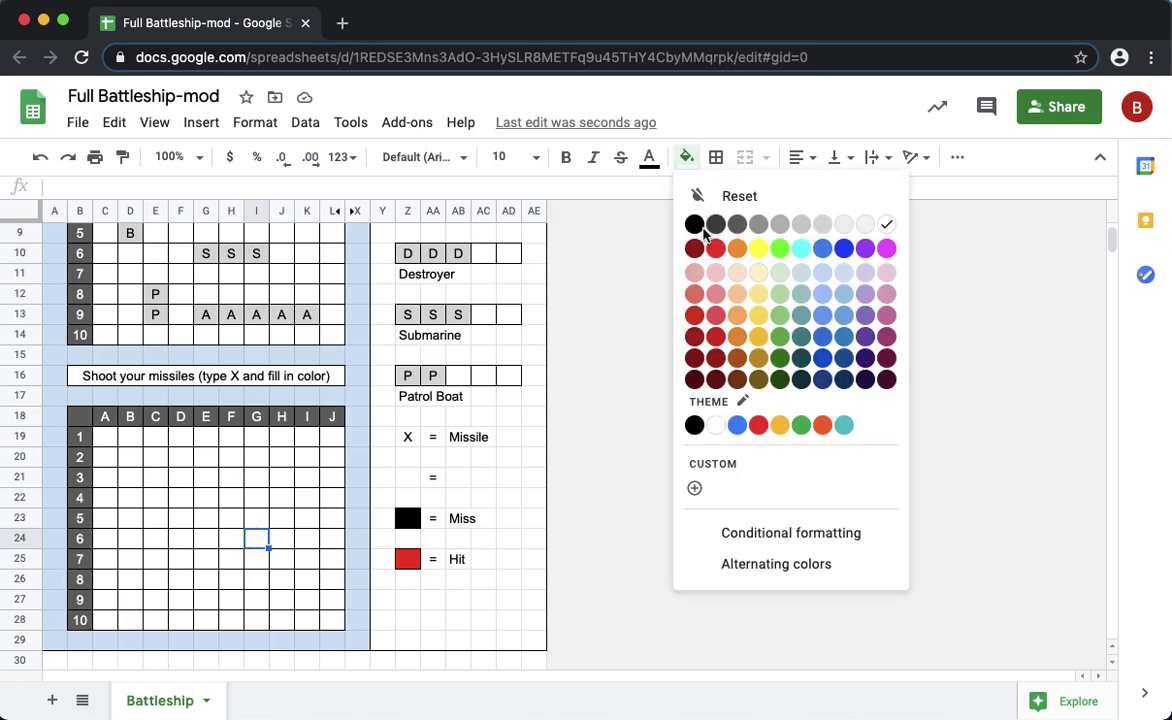
pyautogui.click(694, 224)
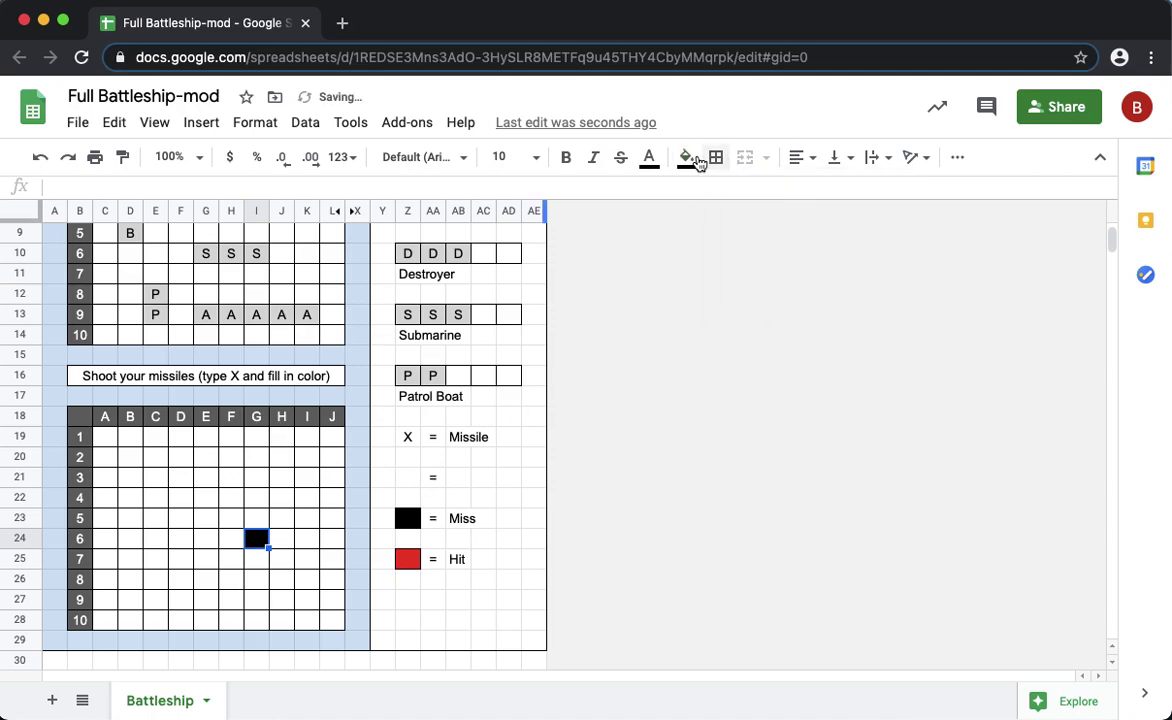
pyautogui.click(697, 163)
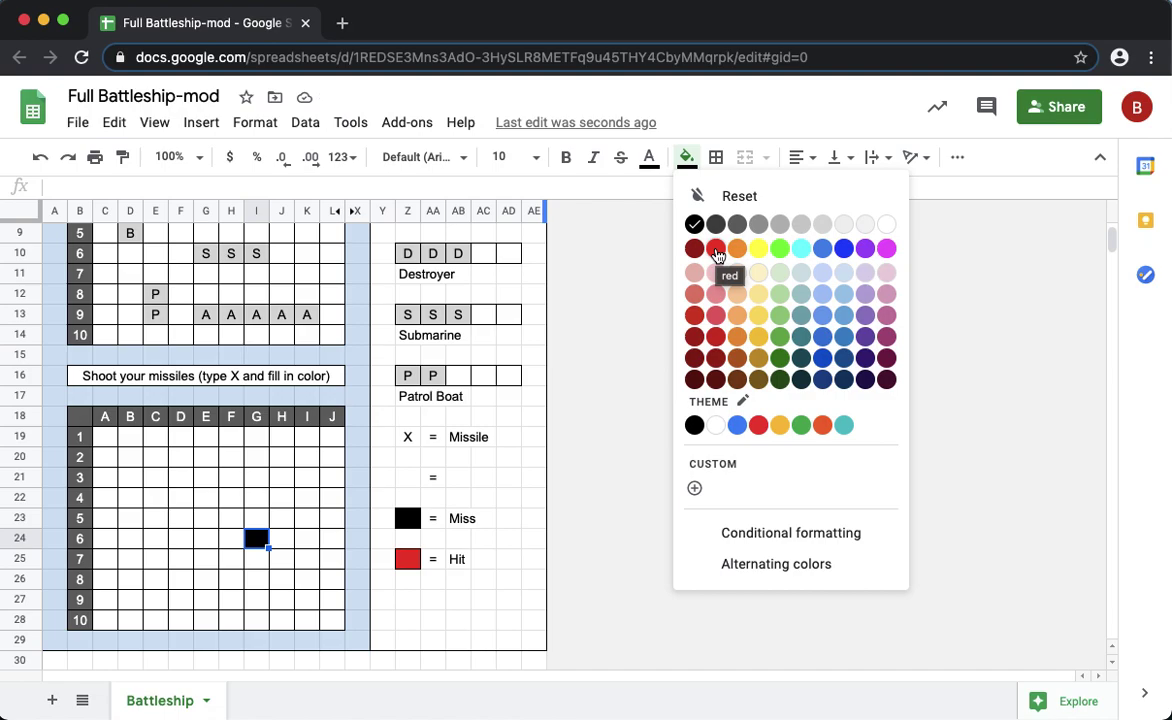
pyautogui.click(716, 250)
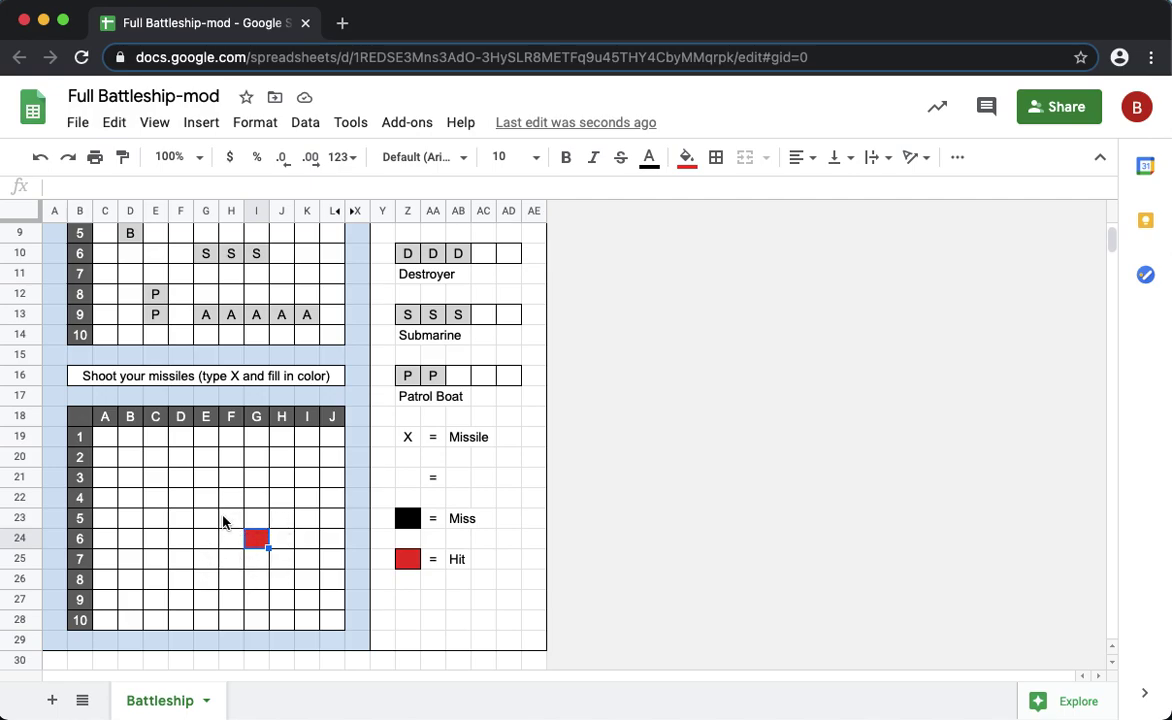
pyautogui.scroll(1, 285, 490)
pyautogui.scroll(3, 287, 493)
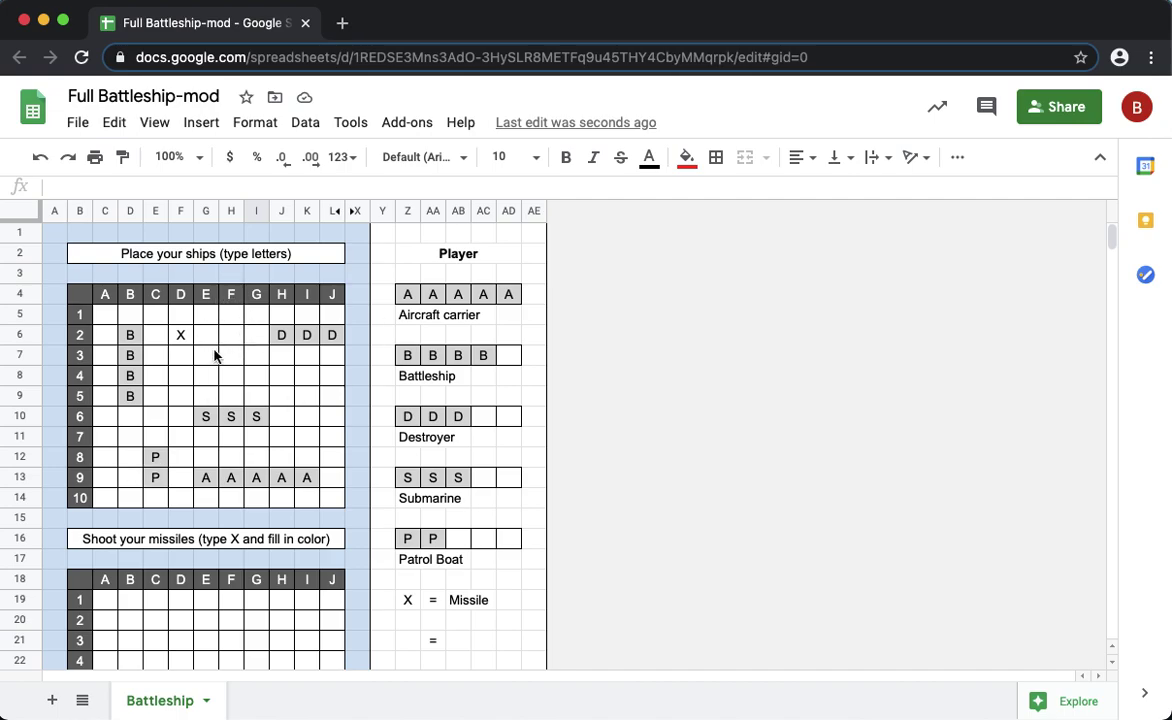
# Give the aircraft carrier's 'A' square at E9 a red fill to show the hit
pyautogui.click(206, 477)
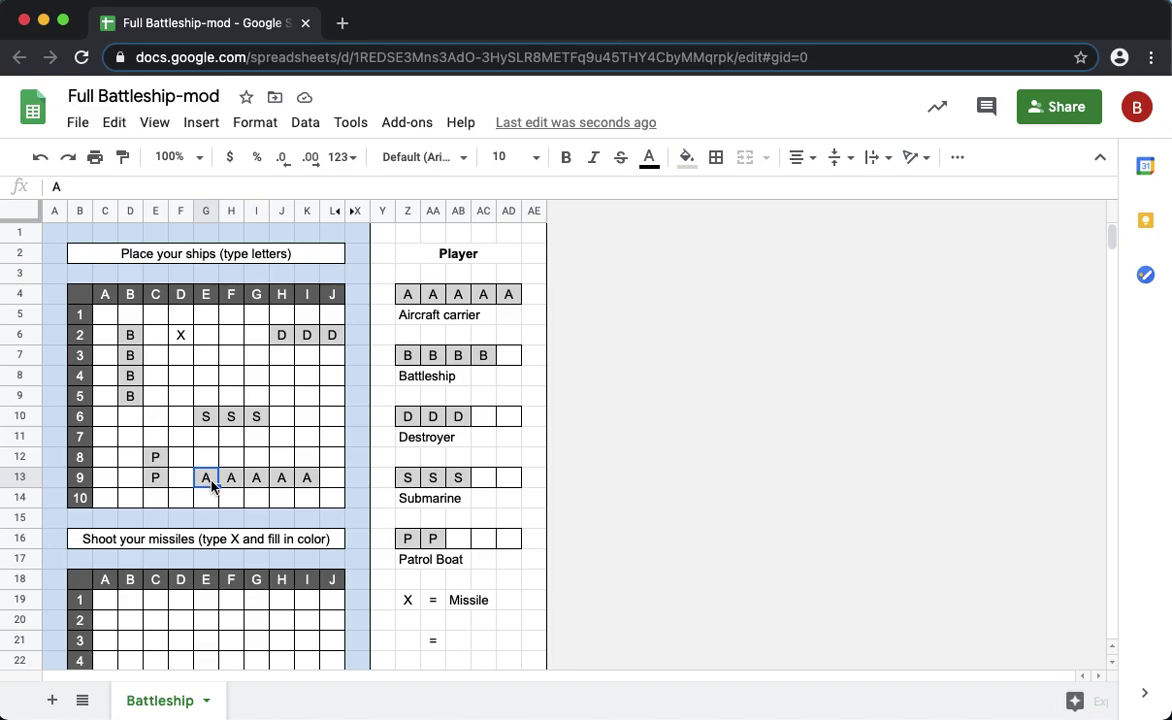
pyautogui.click(690, 159)
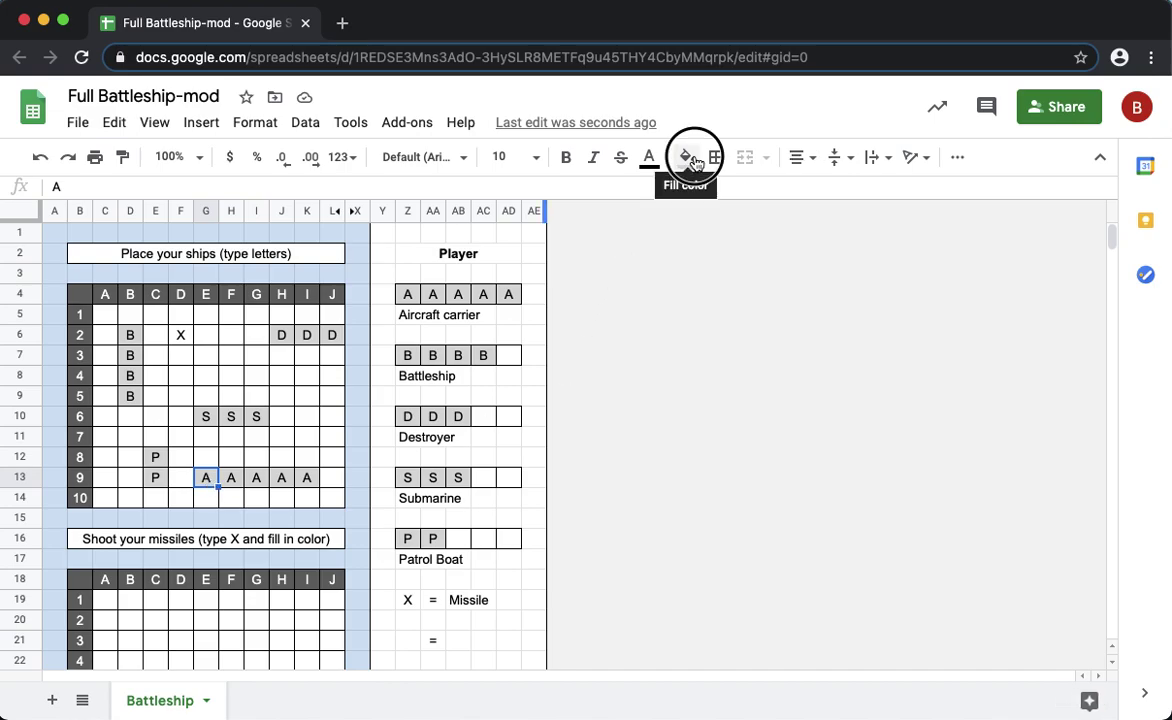
pyautogui.click(716, 249)
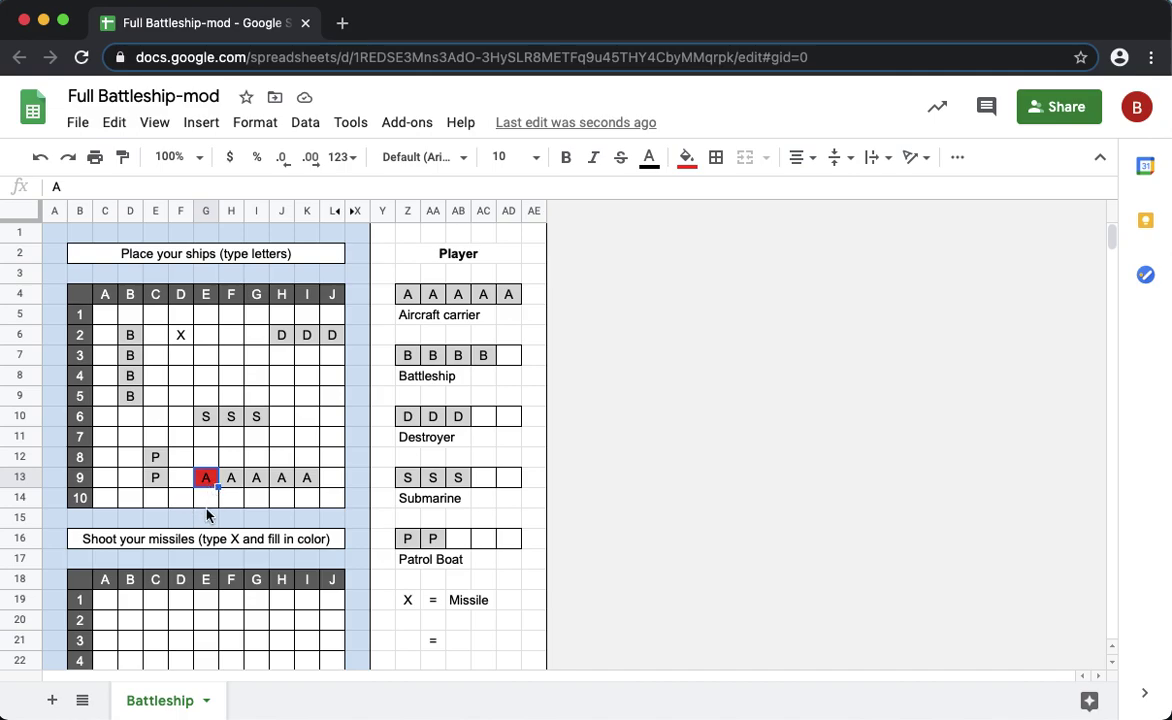
pyautogui.scroll(-4, 207, 515)
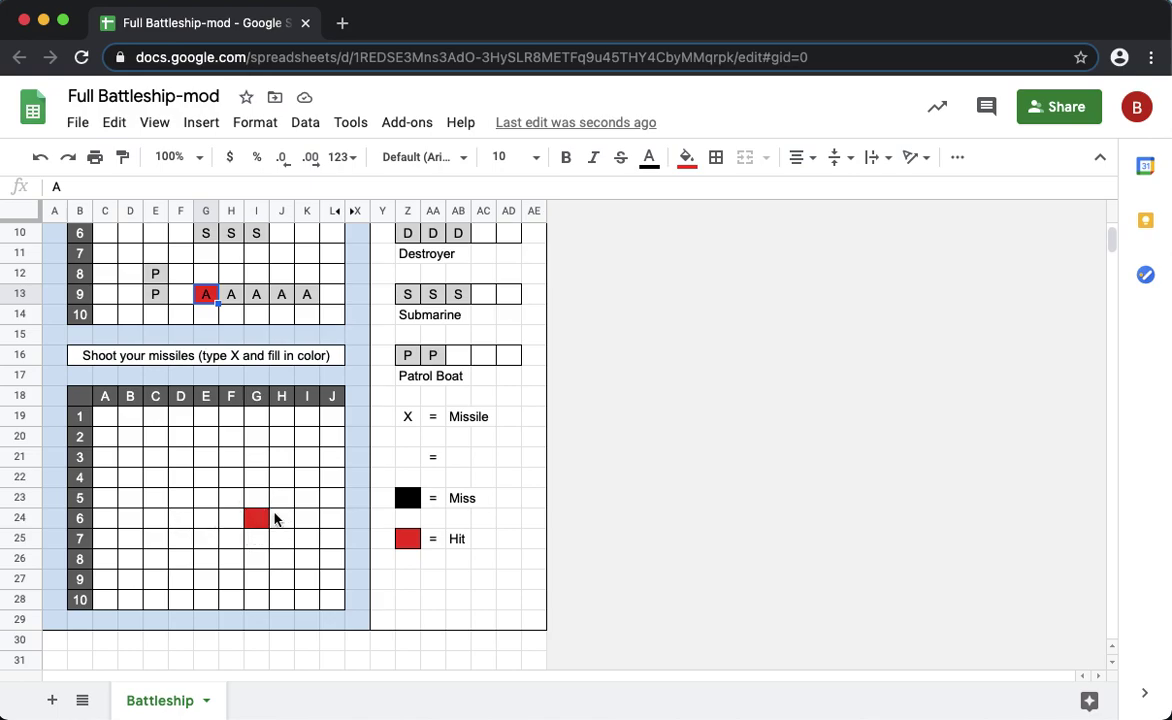
pyautogui.scroll(1, 275, 517)
# Fill missile-grid square F6 black as a miss
pyautogui.click(229, 542)
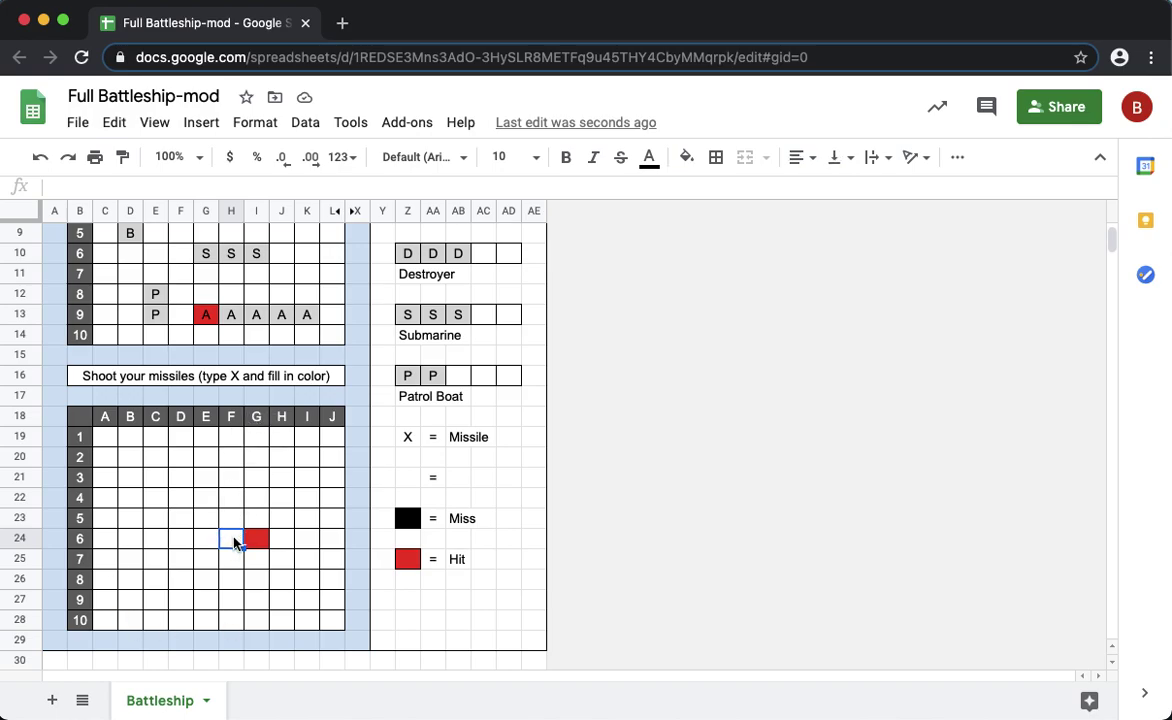
pyautogui.click(686, 157)
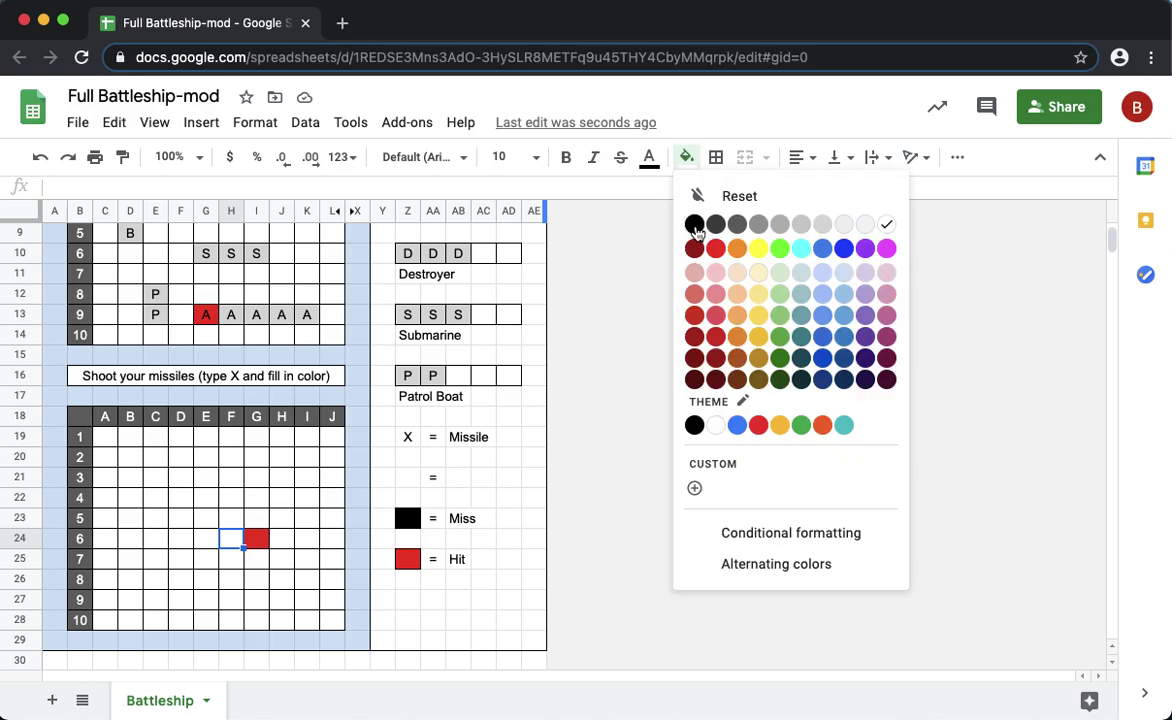
pyautogui.click(639, 215)
# Select the squares below and to the right of the red hit at G6
pyautogui.click(260, 564)
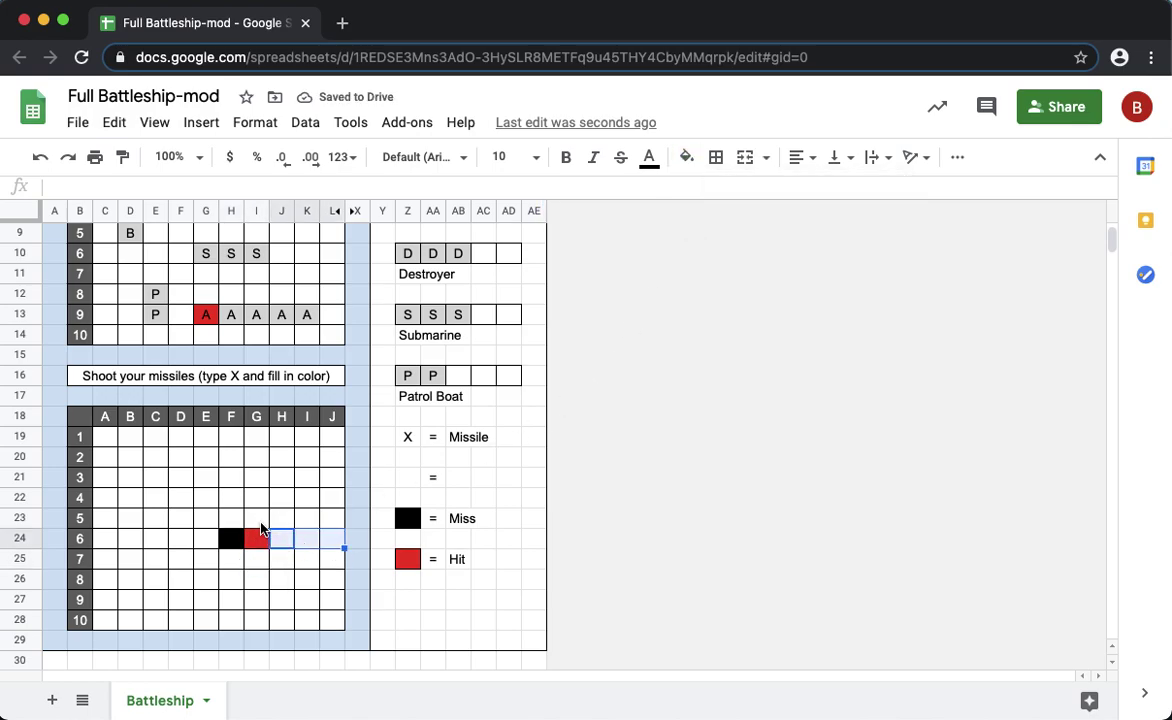
pyautogui.moveTo(257, 520)
pyautogui.mouseDown()
pyautogui.moveTo(264, 483)
pyautogui.moveTo(256, 565)
pyautogui.moveTo(288, 602)
pyautogui.mouseUp()
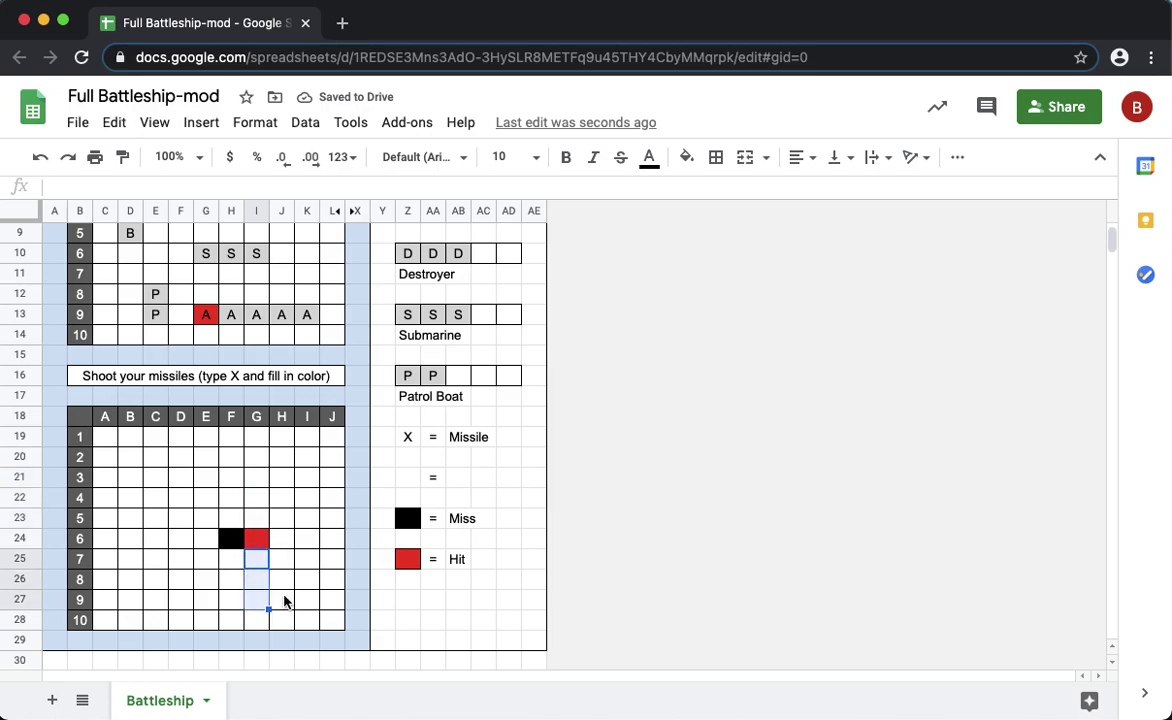
pyautogui.click(288, 538)
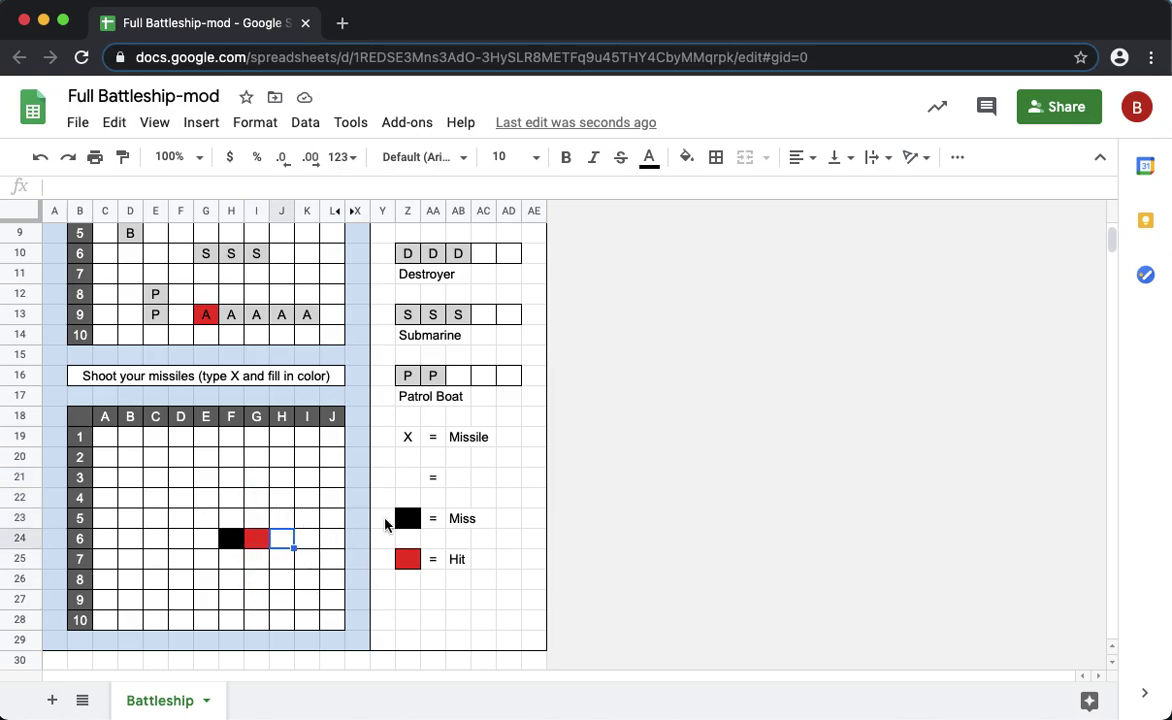
pyautogui.scroll(2, 256, 487)
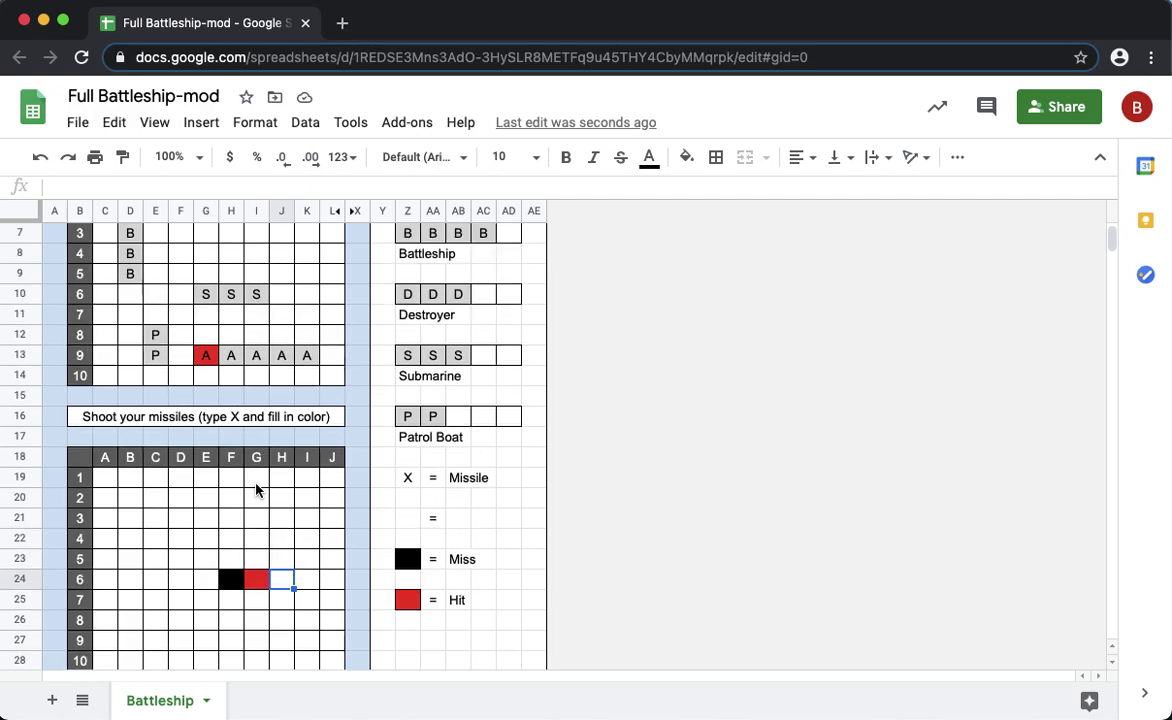
pyautogui.scroll(3, 248, 494)
pyautogui.scroll(-7, 262, 510)
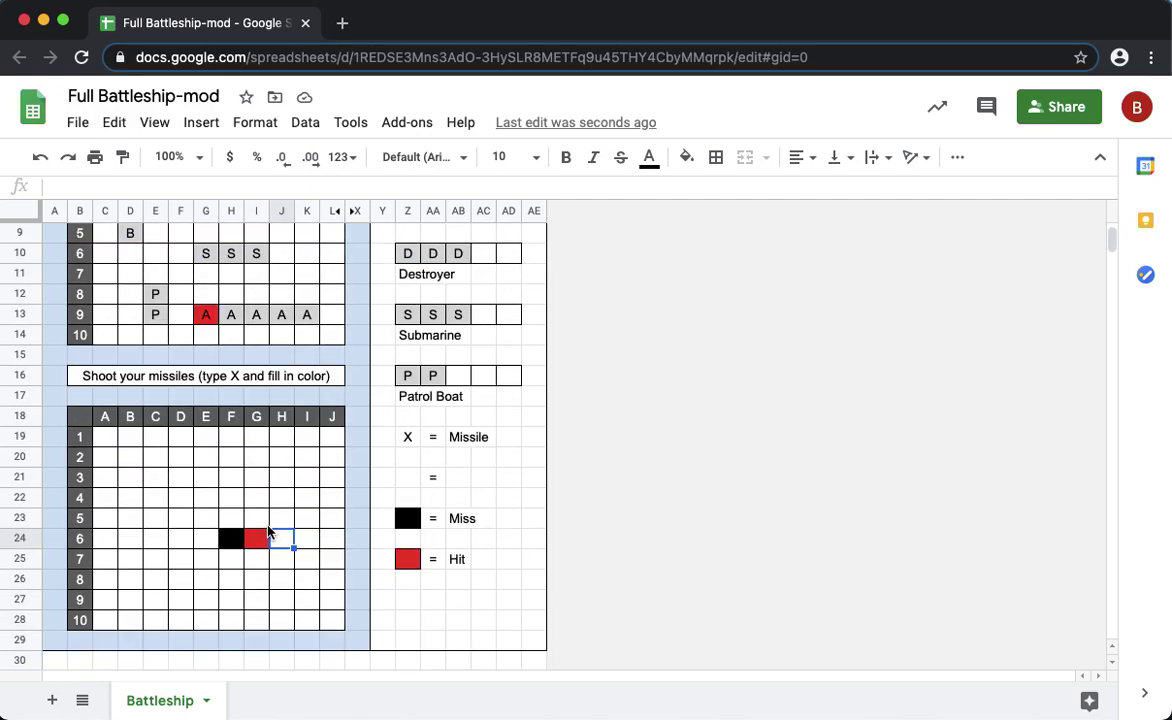
pyautogui.scroll(3, 268, 525)
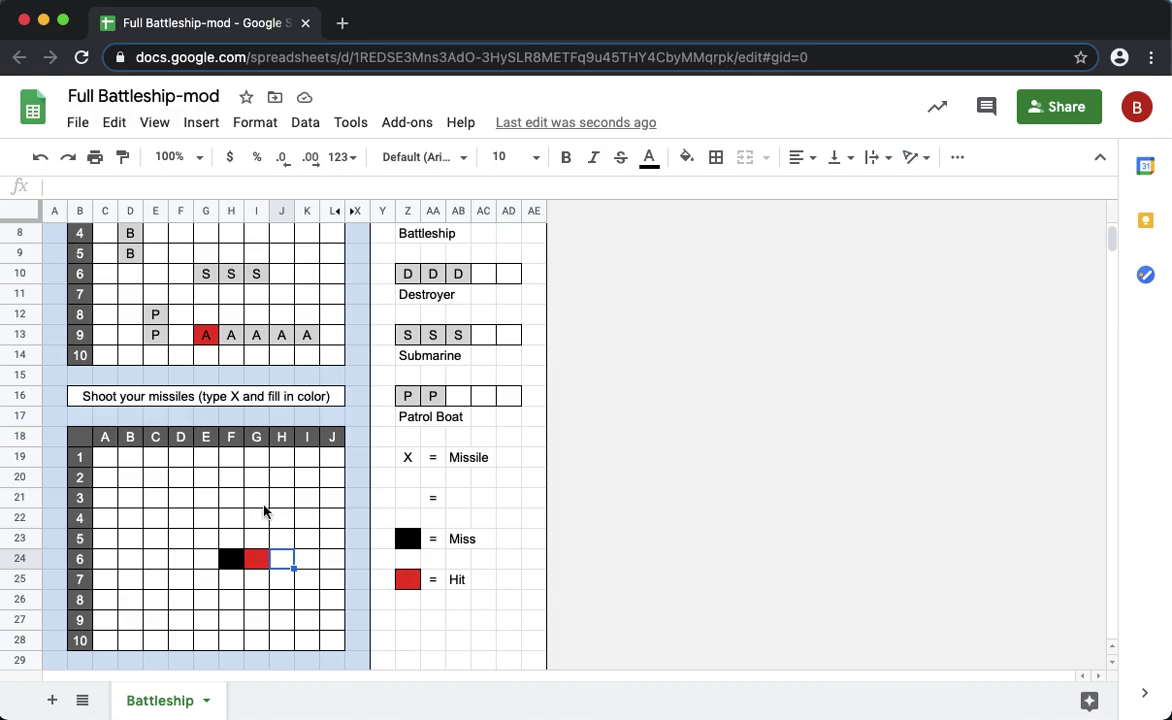
pyautogui.scroll(2, 254, 500)
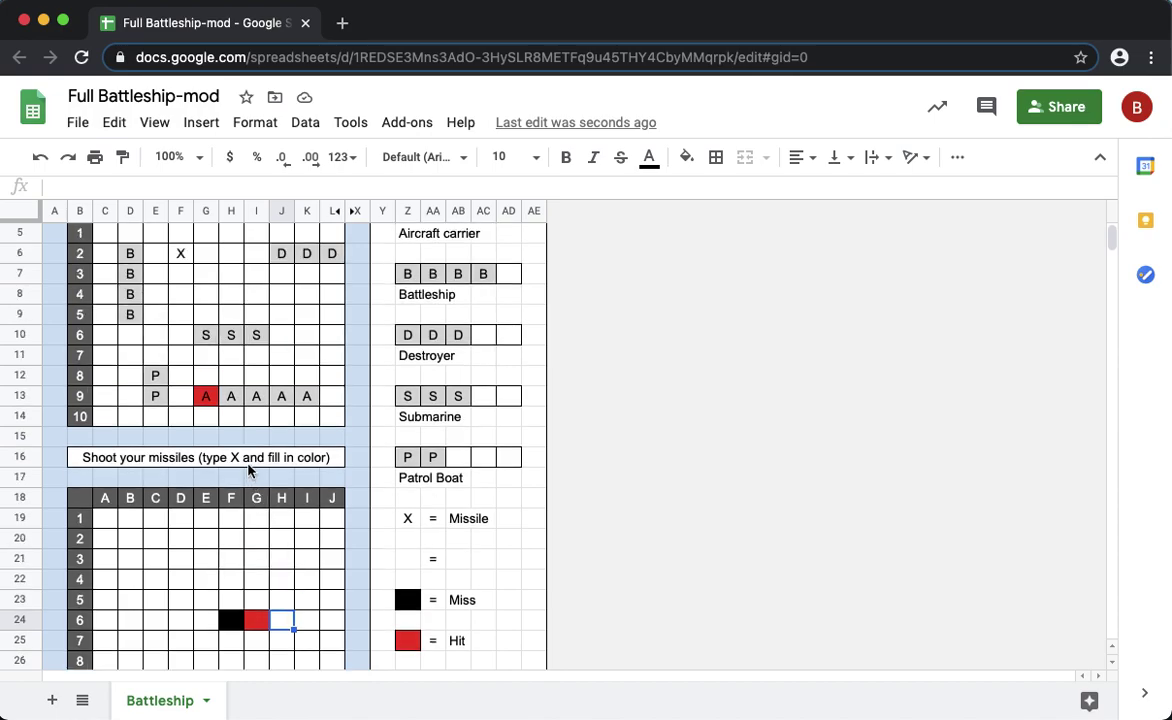
pyautogui.click(235, 399)
pyautogui.click(258, 397)
pyautogui.click(282, 397)
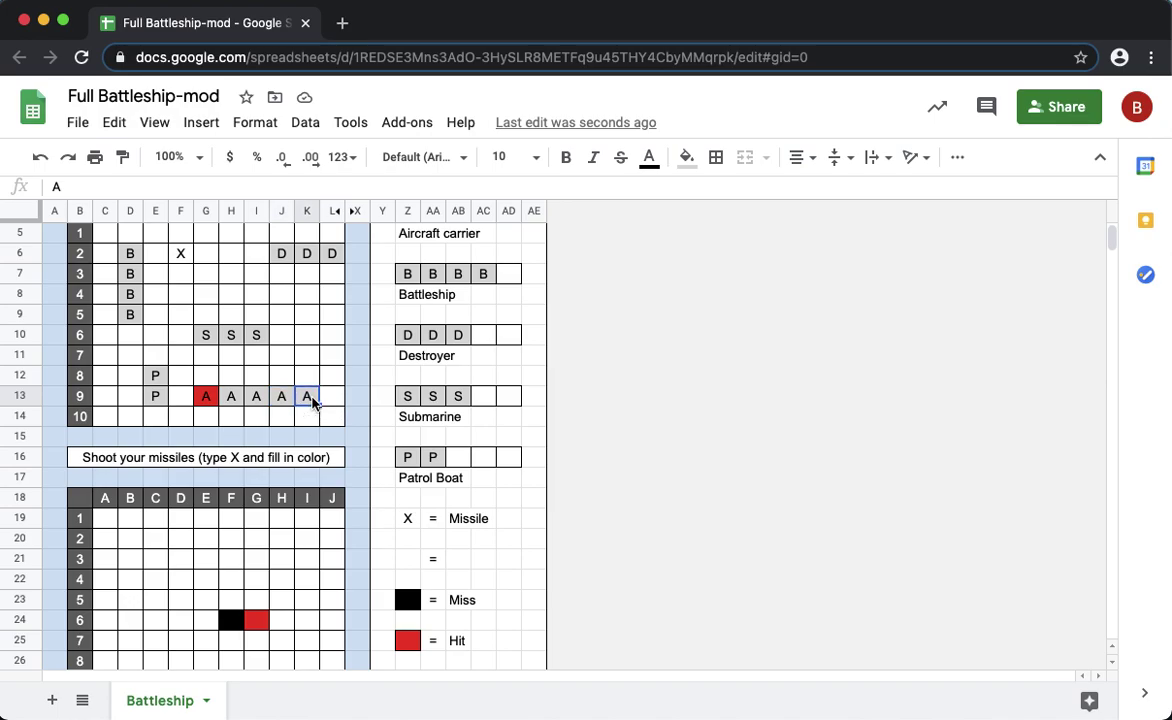
pyautogui.click(309, 398)
pyautogui.scroll(1, 316, 419)
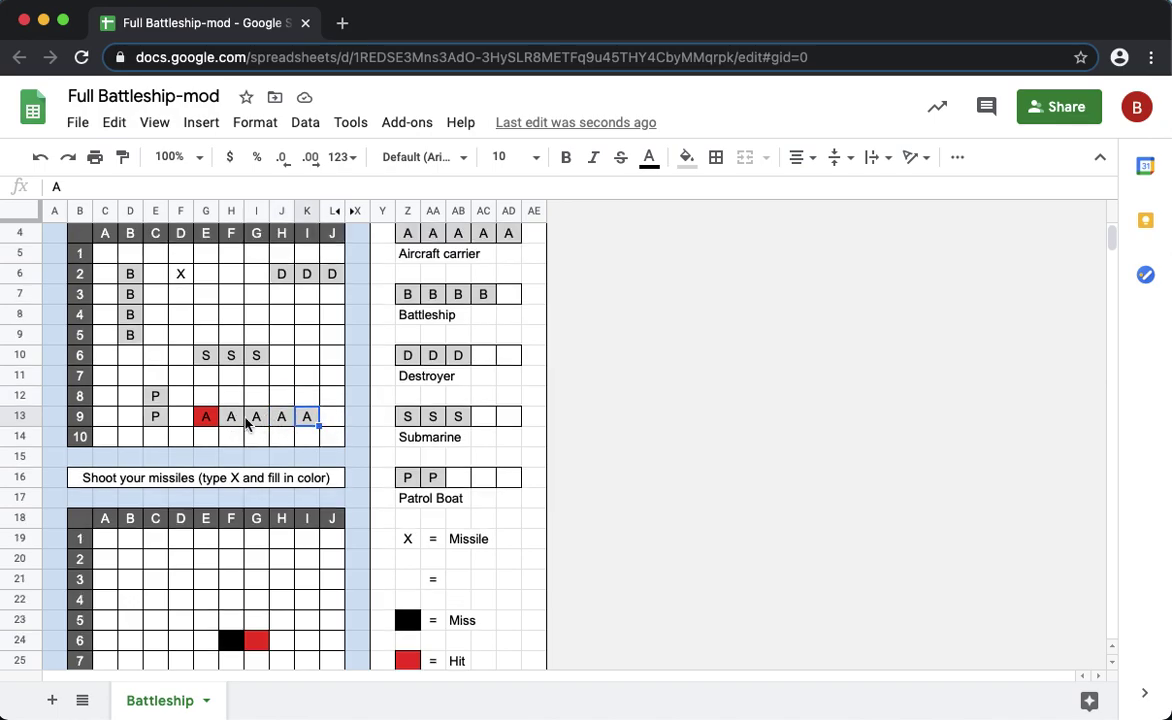
pyautogui.scroll(1, 248, 420)
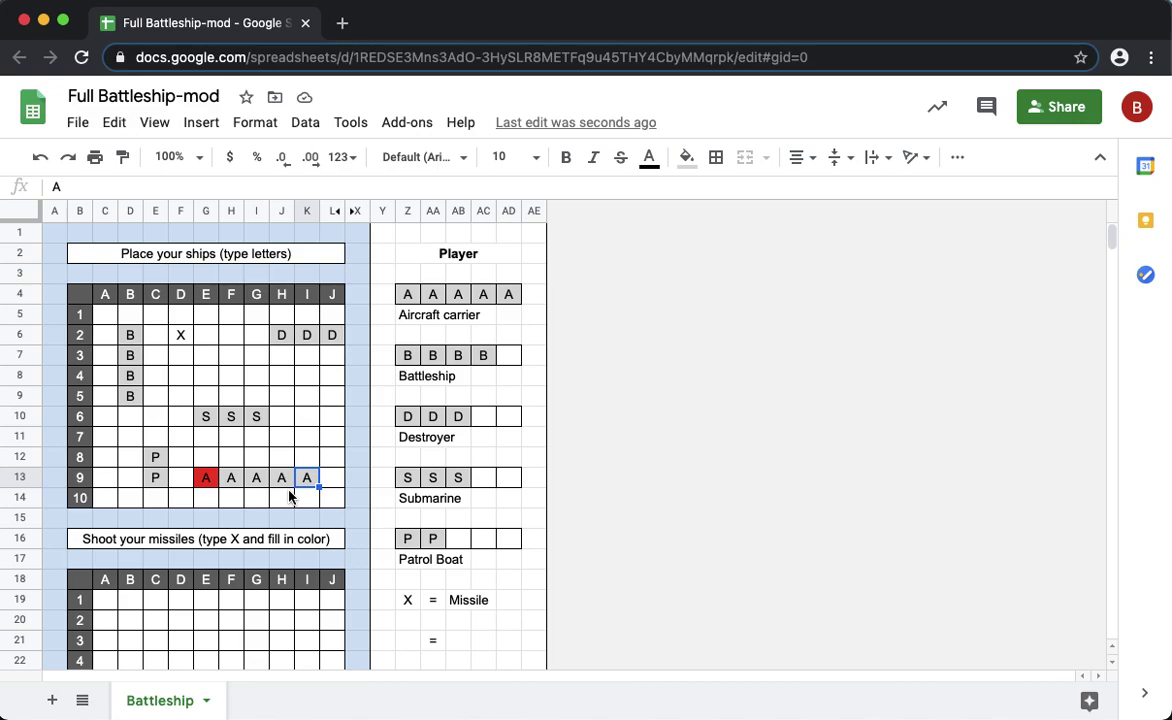
pyautogui.scroll(-3, 331, 533)
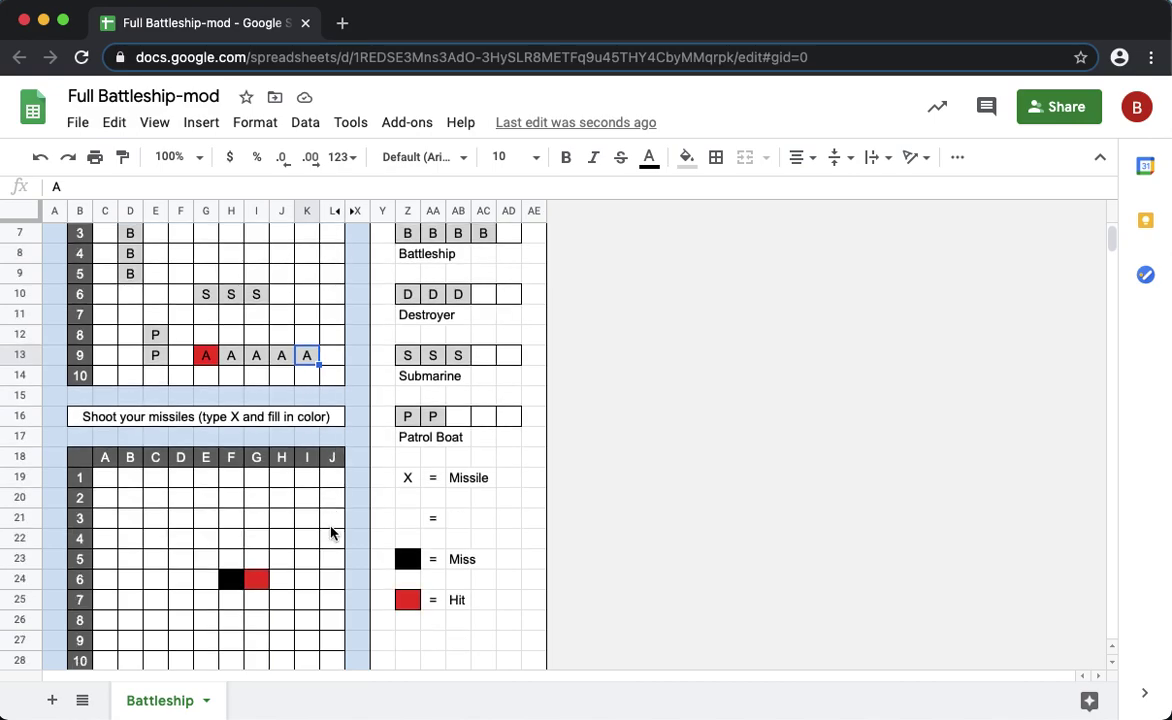
pyautogui.scroll(-1, 331, 533)
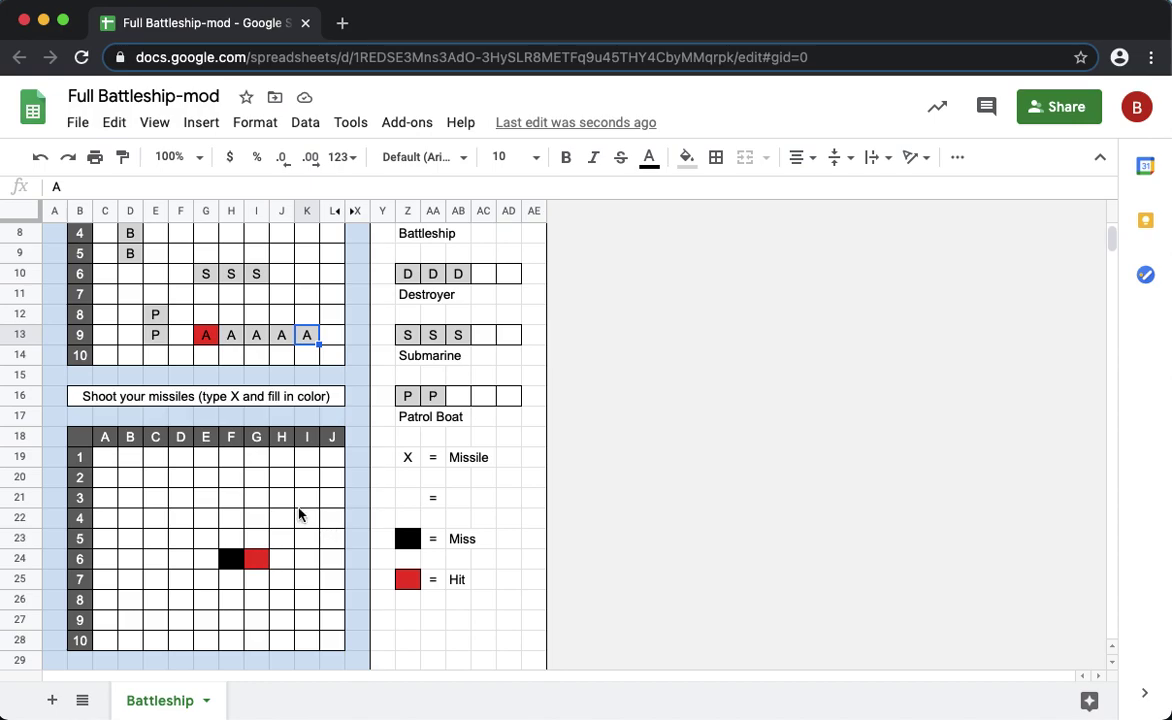
pyautogui.scroll(3, 272, 512)
pyautogui.scroll(1, 272, 512)
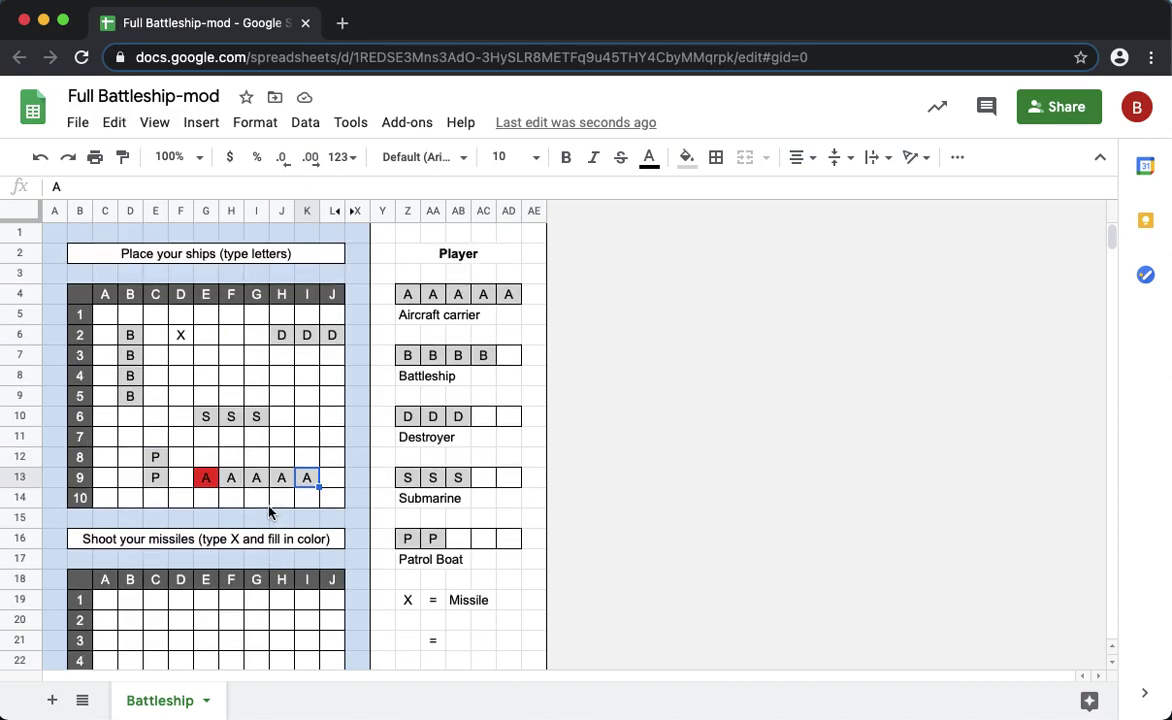